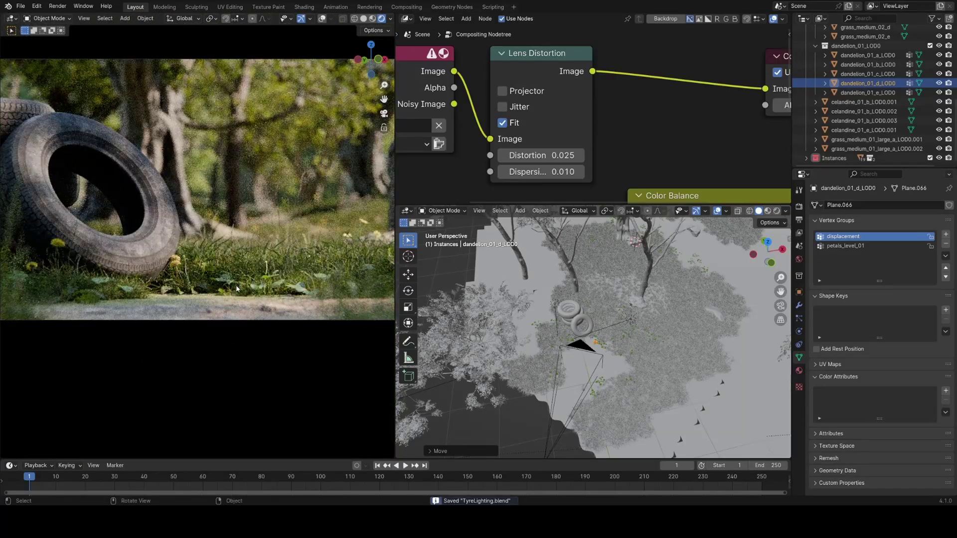
# Move the Composite node aside and place the Color Balance node onto the link between Lens Distortion and Composite.
pyautogui.scroll(-4, 237, 288)
pyautogui.keyDown('shift'); pyautogui.moveTo(237, 289); pyautogui.dragTo(251, 317, button='middle'); pyautogui.keyUp('shift')
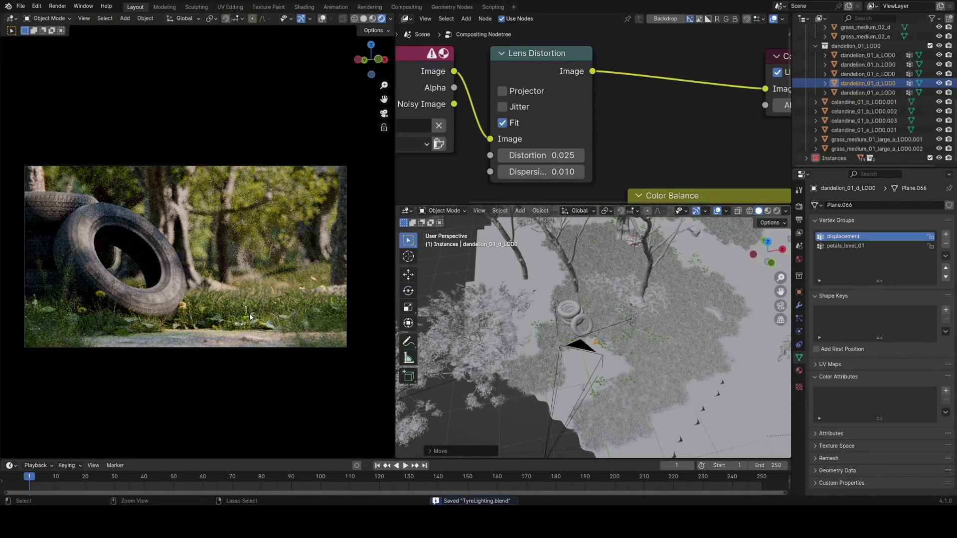
pyautogui.keyDown('ctrl'); pyautogui.moveTo(288, 344); pyautogui.dragTo(295, 346, button='middle'); pyautogui.keyUp('ctrl')
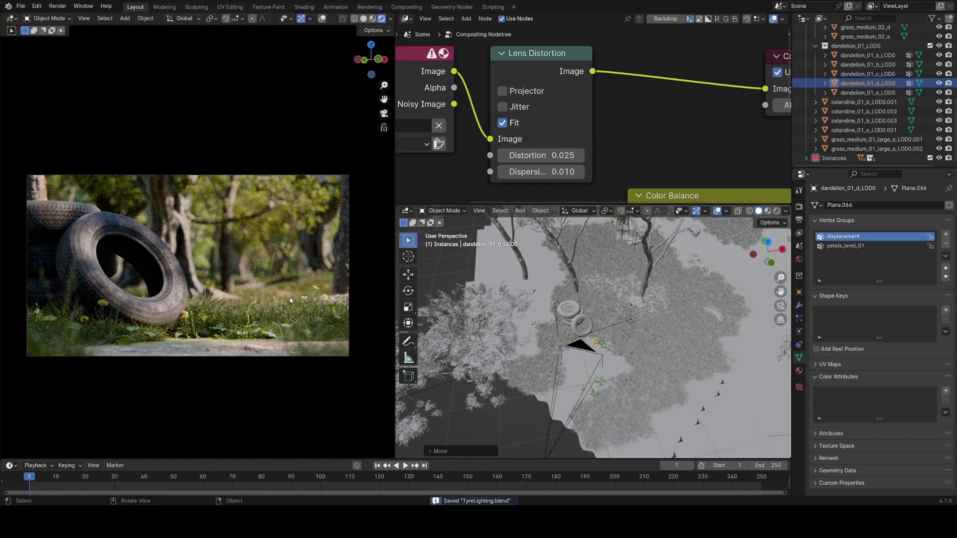
pyautogui.press('Home')
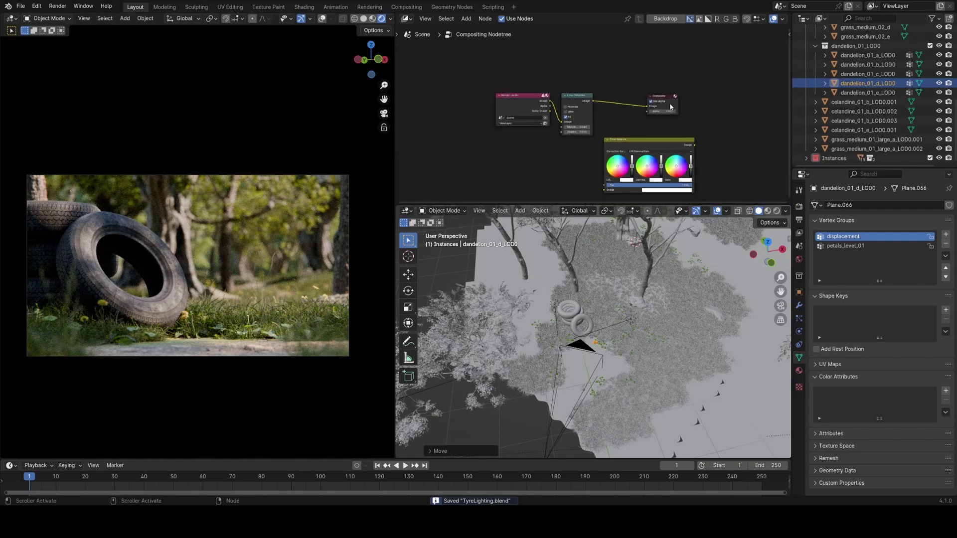
pyautogui.moveTo(670, 107); pyautogui.dragTo(756, 103)
pyautogui.moveTo(639, 147); pyautogui.dragTo(653, 84)
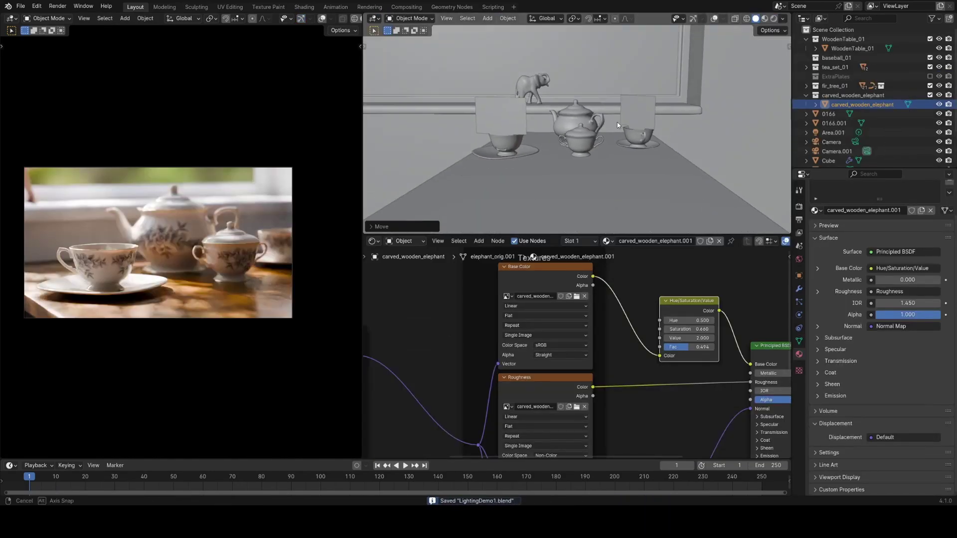
# Show the tea set through the camera and hide the 0166 image plane above the front cup.
pyautogui.moveTo(617, 121); pyautogui.dragTo(635, 162, button='middle')
pyautogui.press('KP_0')
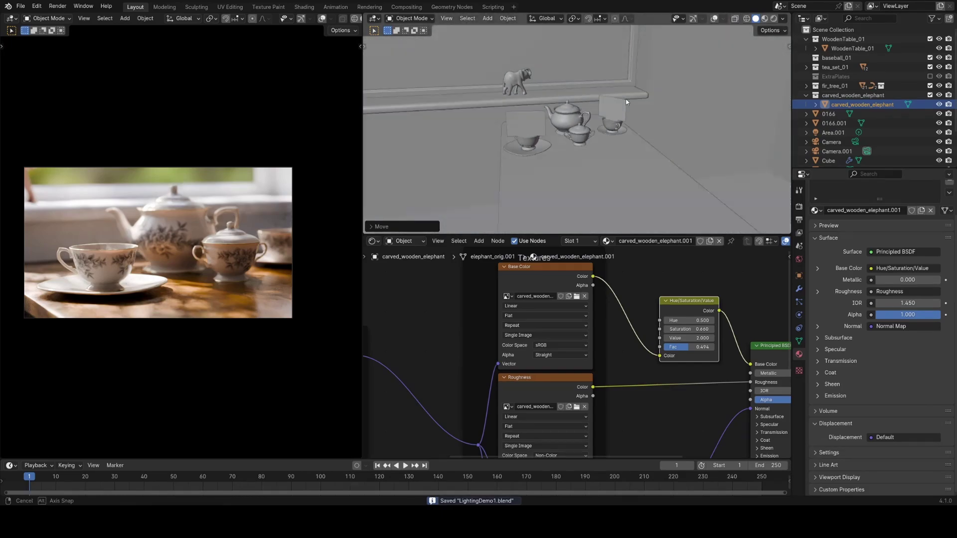
pyautogui.click(634, 75)
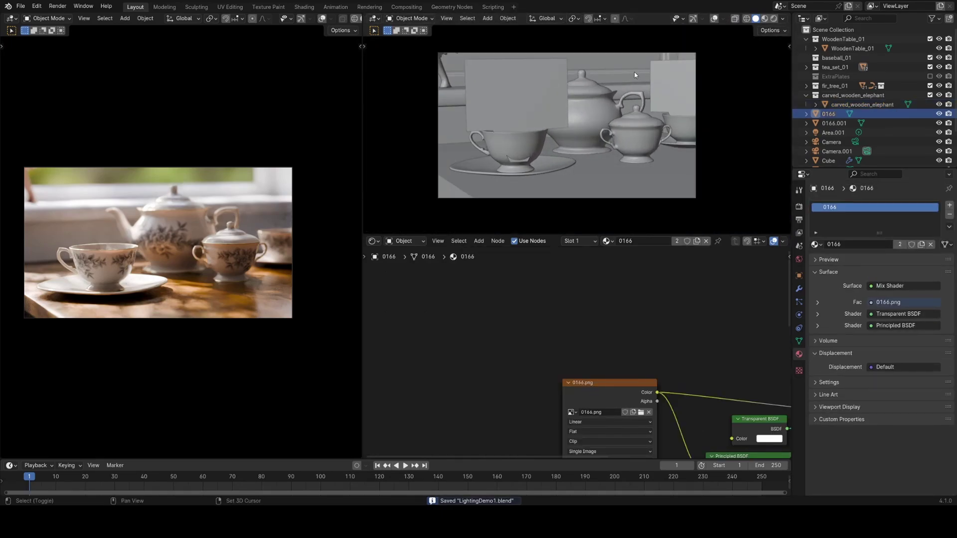
pyautogui.press('h')
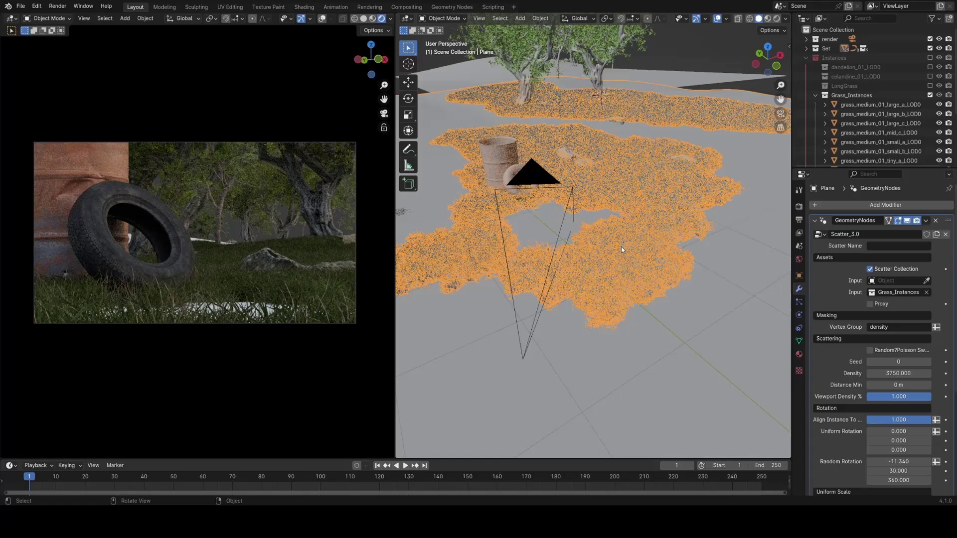
# Put the grass plane in Weight Paint mode and paint density at weight 0 over the grass in front of the tyre.
pyautogui.scroll(5, 651, 258)
pyautogui.hotkey('ctrl', 'Tab')
pyautogui.click(599, 221)
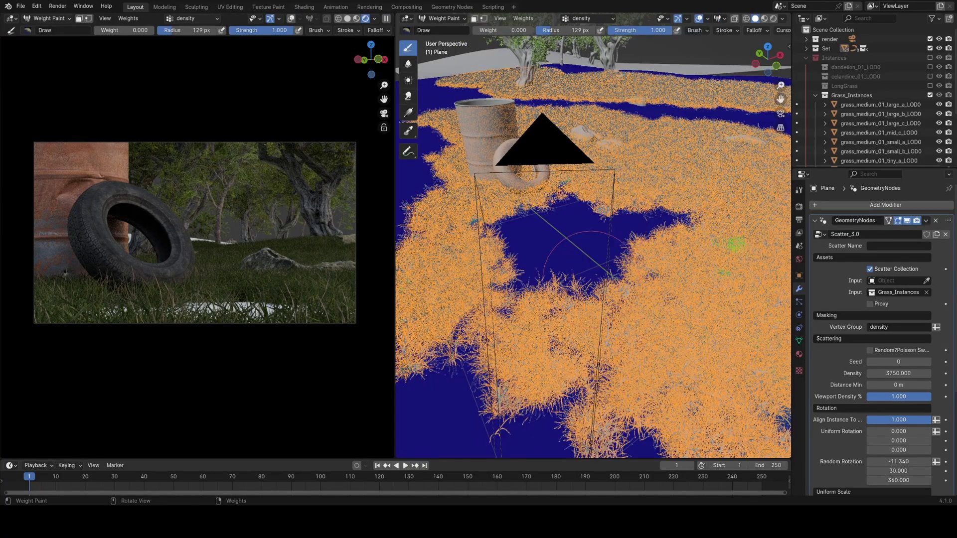
pyautogui.moveTo(574, 292)
pyautogui.mouseDown()
pyautogui.moveTo(554, 306)
pyautogui.moveTo(555, 372)
pyautogui.moveTo(593, 317)
pyautogui.mouseUp()
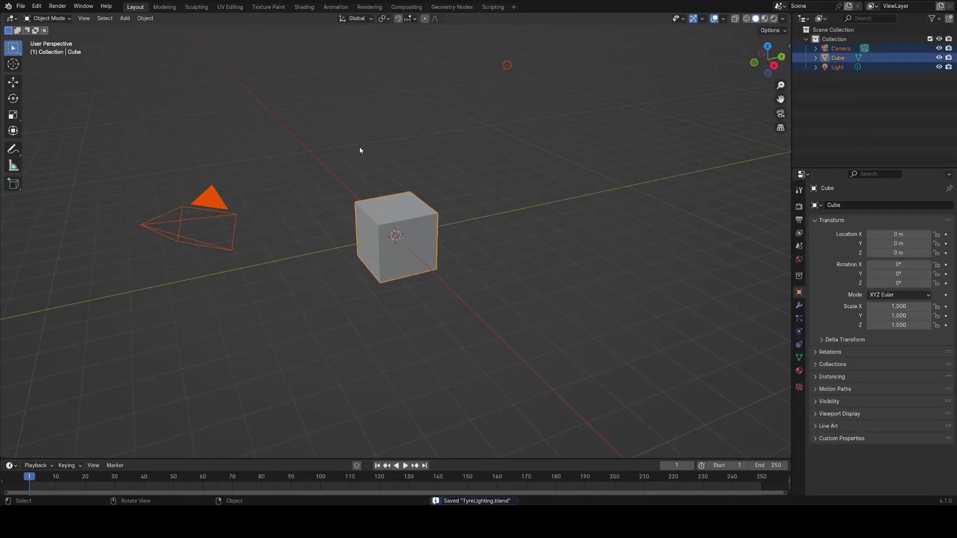
# Delete the default camera, cube and light from the new scene.
pyautogui.press('Delete')
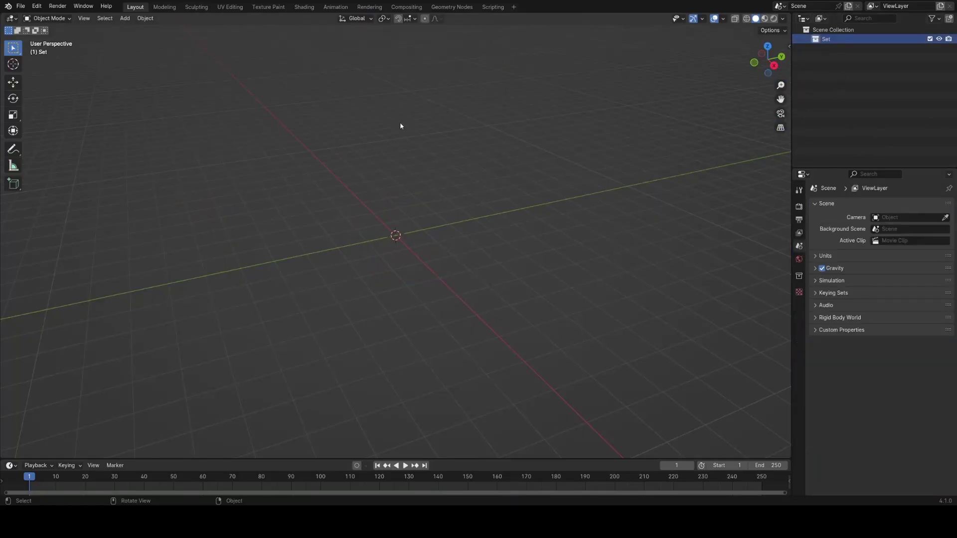
pyautogui.click(21, 6)
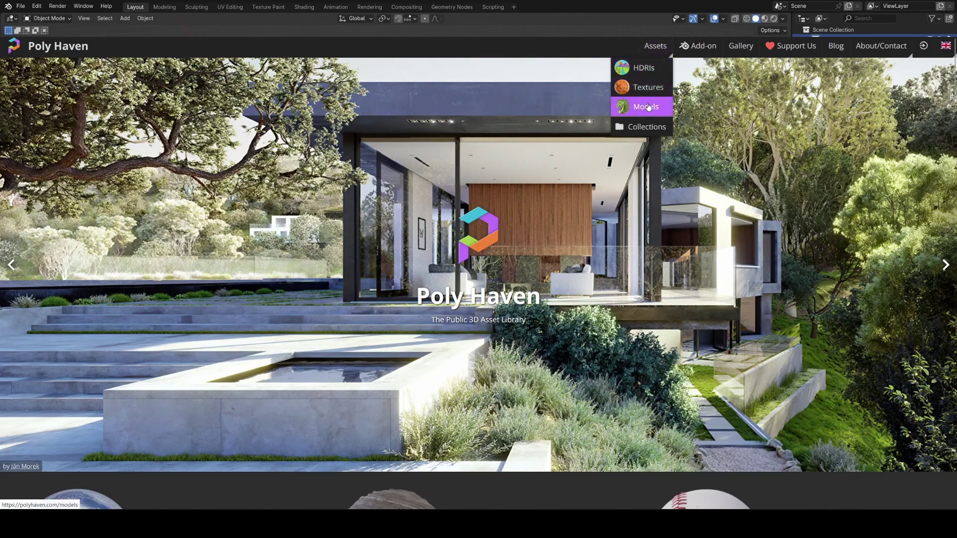
# Switch to the Poly Haven website and browse its Models library for scene props and vegetation.
pyautogui.click(648, 106)
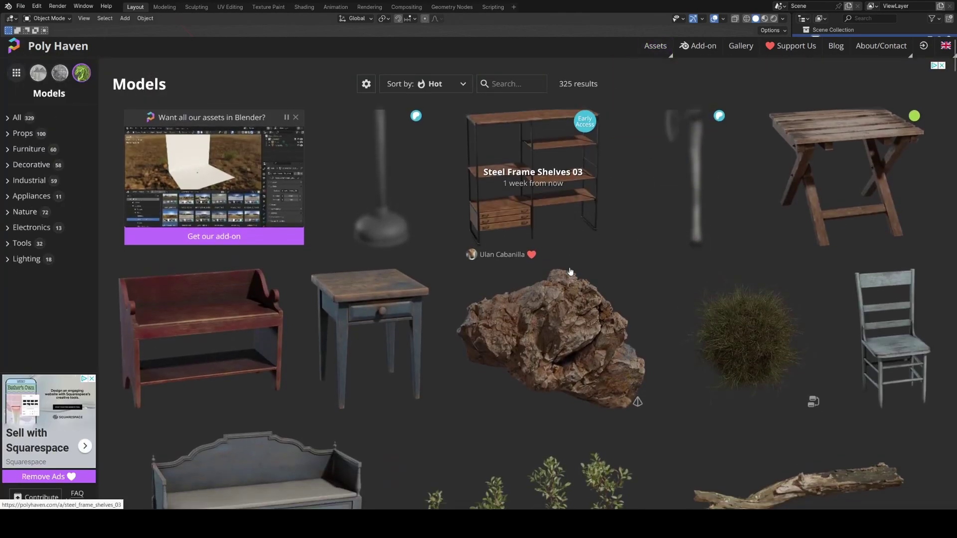
pyautogui.scroll(-5, 570, 271)
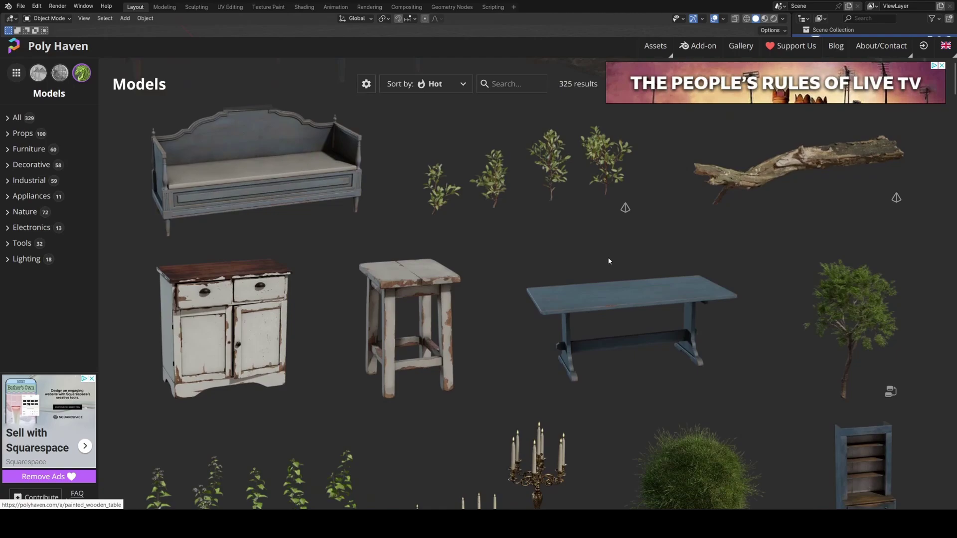
pyautogui.scroll(-5, 608, 261)
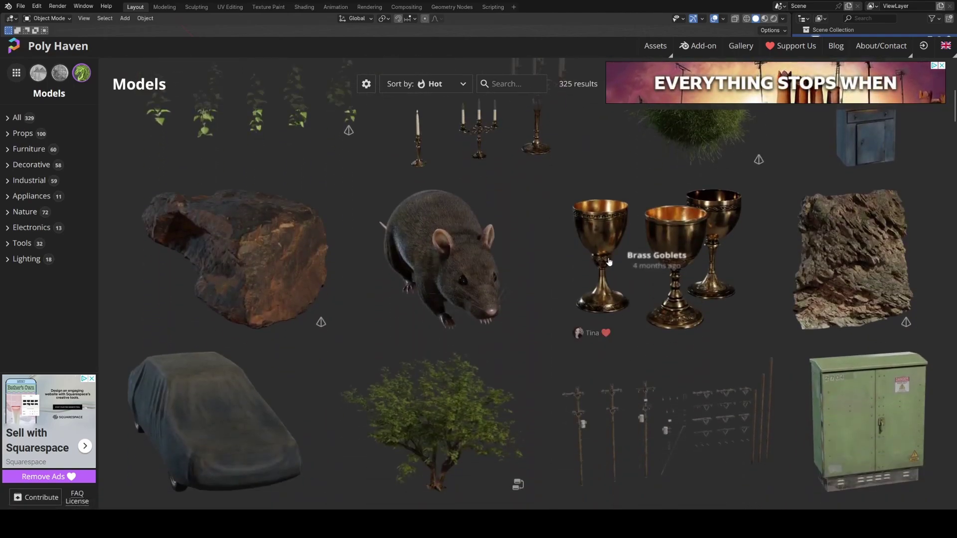
pyautogui.scroll(-8, 609, 261)
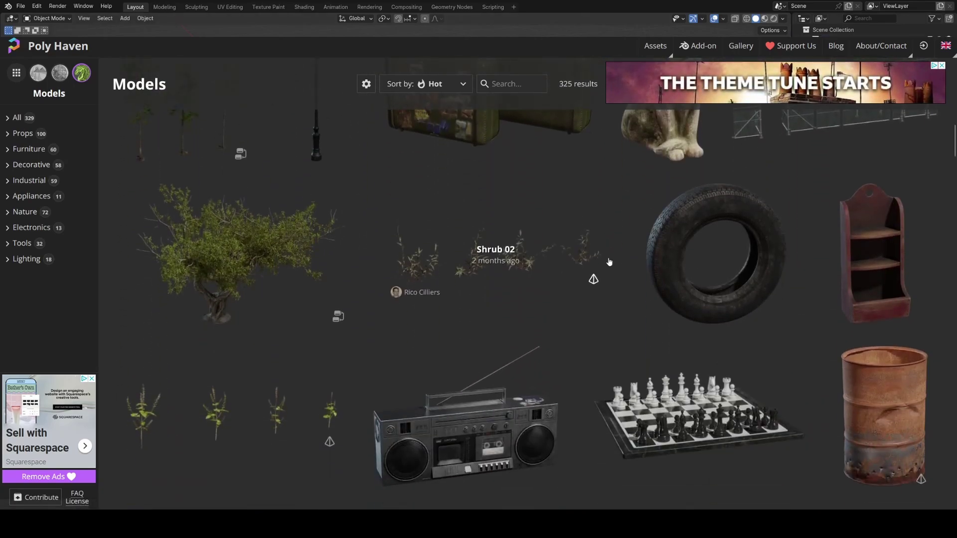
pyautogui.scroll(-2, 608, 261)
pyautogui.scroll(1, 701, 230)
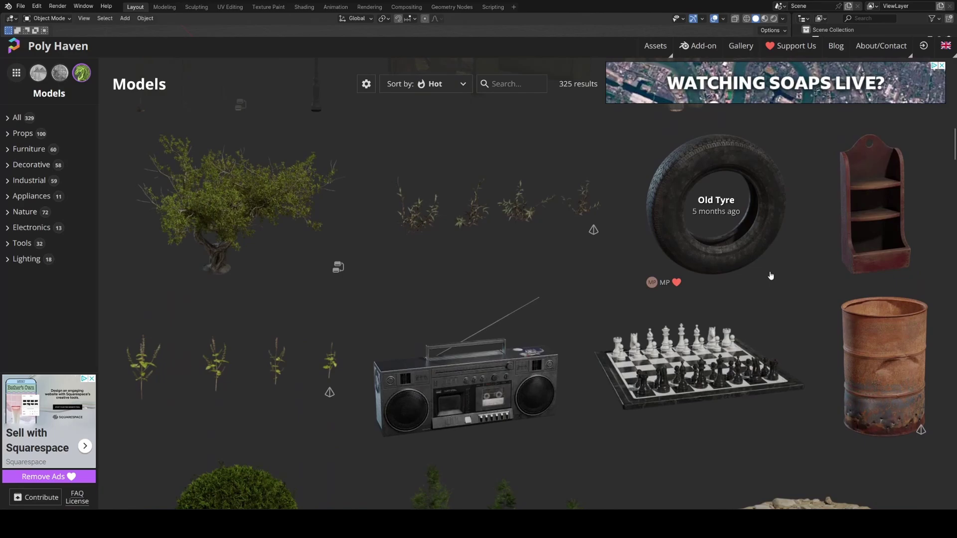
pyautogui.scroll(-9, 729, 283)
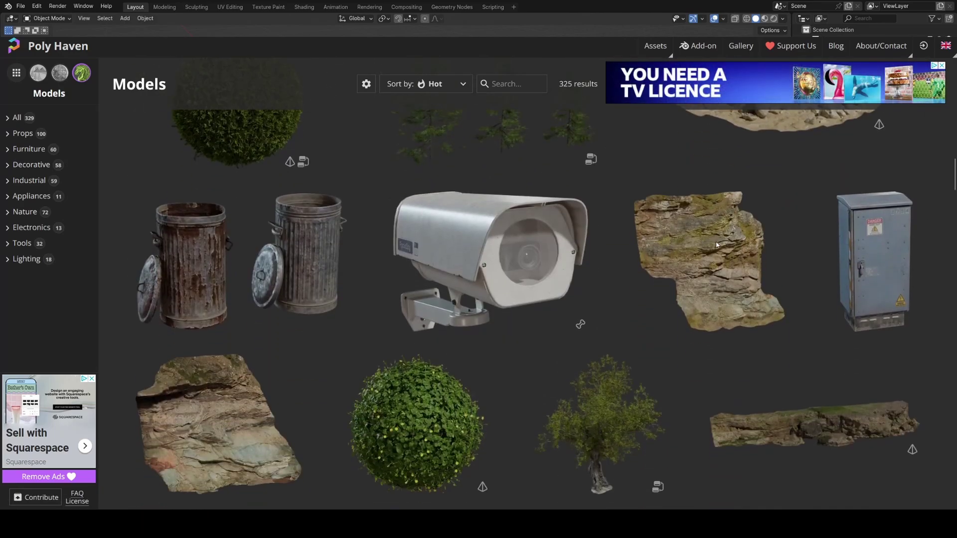
pyautogui.scroll(-2, 717, 246)
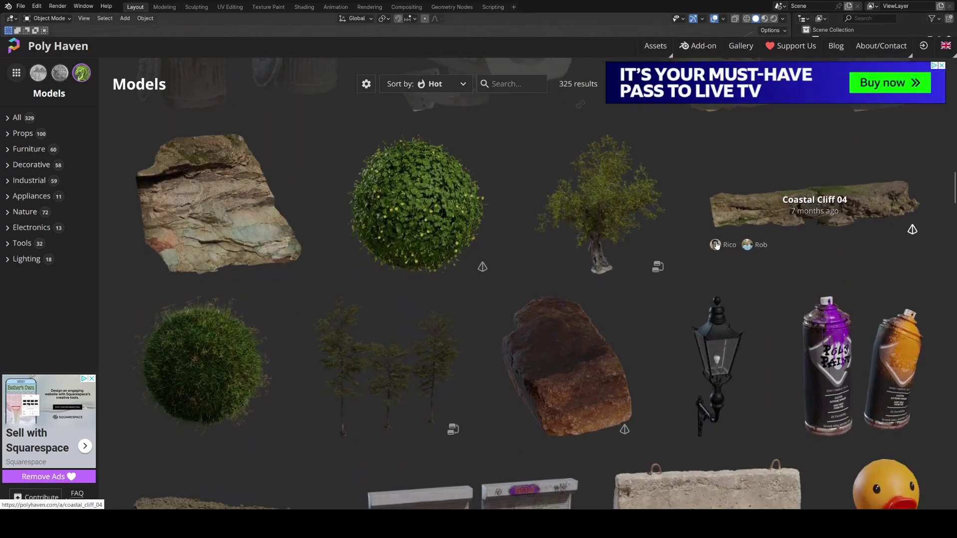
pyautogui.scroll(-2, 716, 245)
pyautogui.scroll(-10, 715, 249)
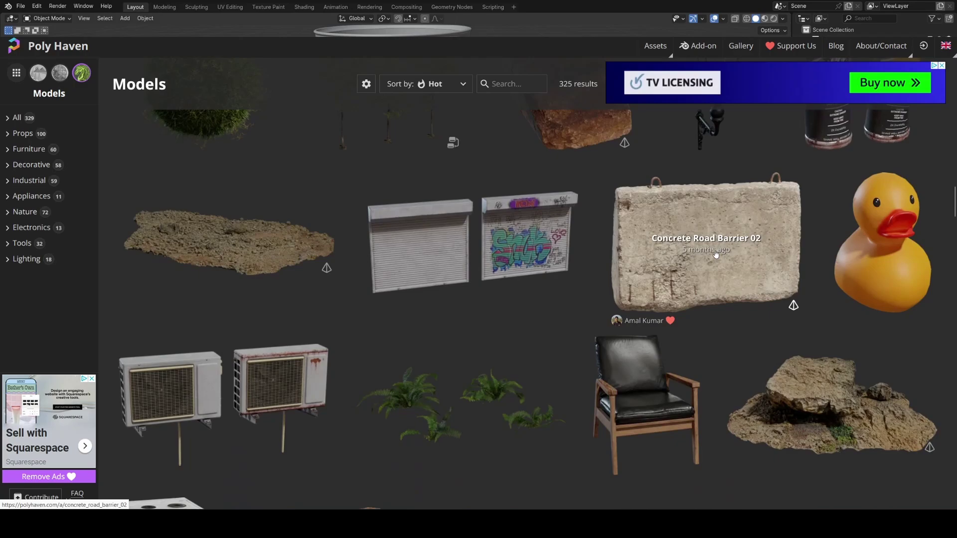
pyautogui.scroll(-9, 715, 253)
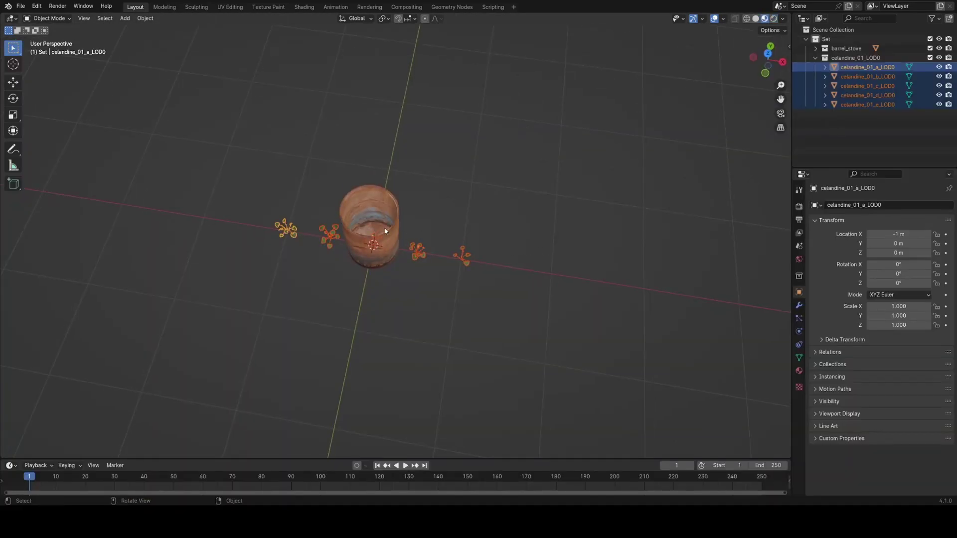
# Deselect the celandine plants around the barrel and save the file.
pyautogui.click(538, 252)
pyautogui.moveTo(565, 246); pyautogui.dragTo(511, 220, button='middle')
pyautogui.click(486, 208)
pyautogui.keyDown('shift'); pyautogui.moveTo(445, 210); pyautogui.dragTo(399, 172, button='middle'); pyautogui.keyUp('shift')
pyautogui.scroll(5, 487, 137)
pyautogui.hotkey('ctrl', 's')
pyautogui.scroll(5, 440, 245)
pyautogui.keyDown('shift'); pyautogui.moveTo(413, 194); pyautogui.dragTo(487, 301, button='middle'); pyautogui.keyUp('shift')
pyautogui.scroll(3, 491, 299)
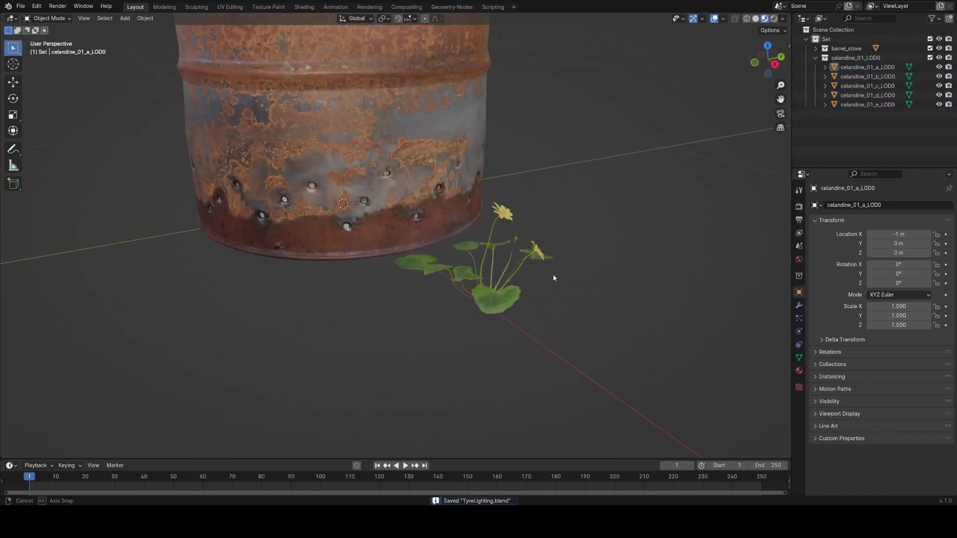
# Examine the celandine plant's flowers, stems and leaves up close beside the barrel.
pyautogui.moveTo(552, 274); pyautogui.dragTo(453, 274, button='middle')
pyautogui.scroll(2, 517, 308)
pyautogui.keyDown('shift'); pyautogui.moveTo(454, 274); pyautogui.dragTo(446, 217, button='middle'); pyautogui.keyUp('shift')
pyautogui.scroll(3, 447, 216)
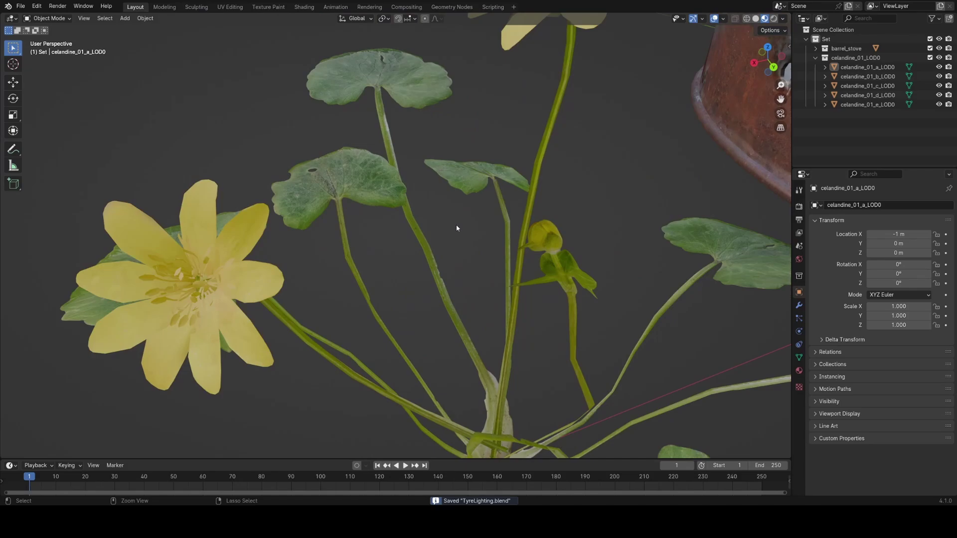
pyautogui.scroll(-2, 456, 225)
pyautogui.moveTo(387, 249); pyautogui.dragTo(600, 281, button='middle')
pyautogui.scroll(-7, 599, 281)
pyautogui.scroll(-5, 469, 274)
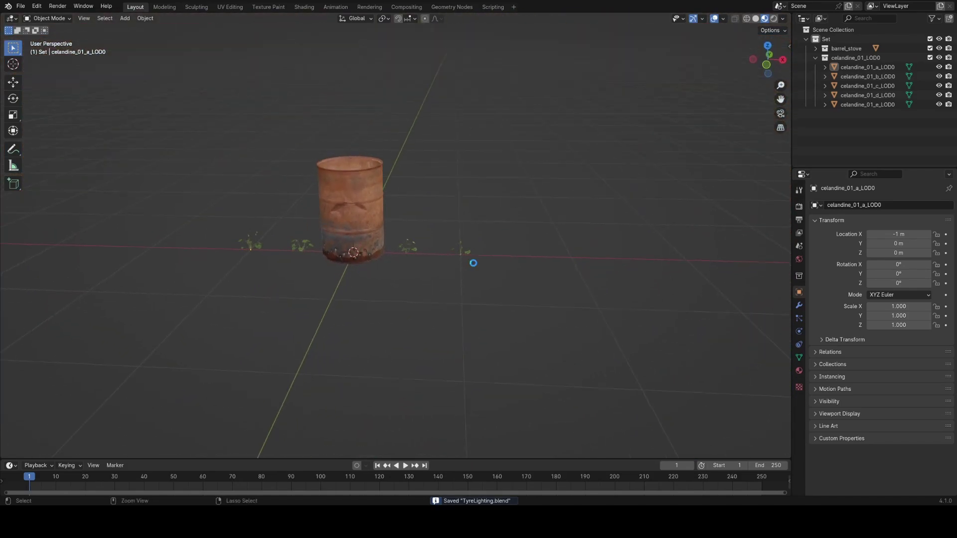
# Select the Set collection with its celandine contents collapsed and save the file.
pyautogui.click(843, 39)
pyautogui.hotkey('ctrl', 's')
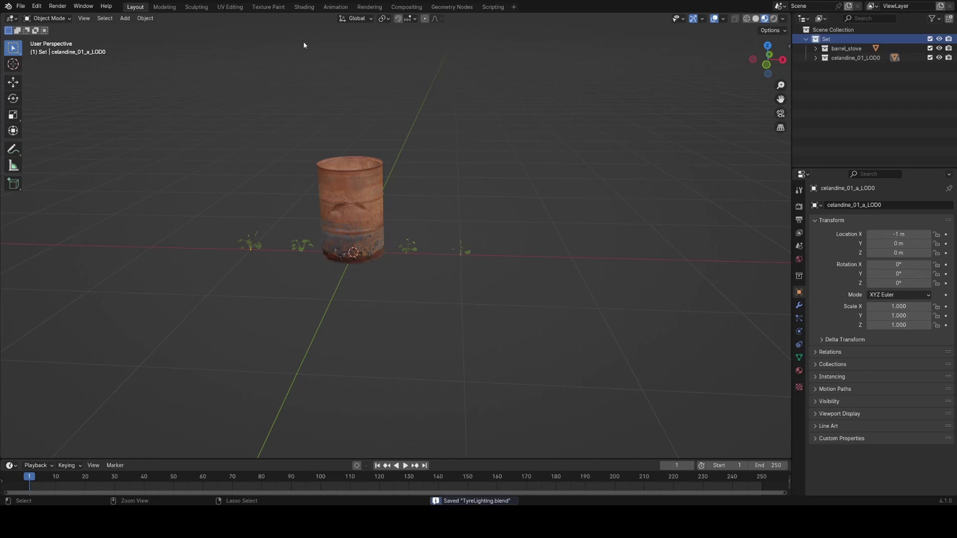
pyautogui.click(20, 6)
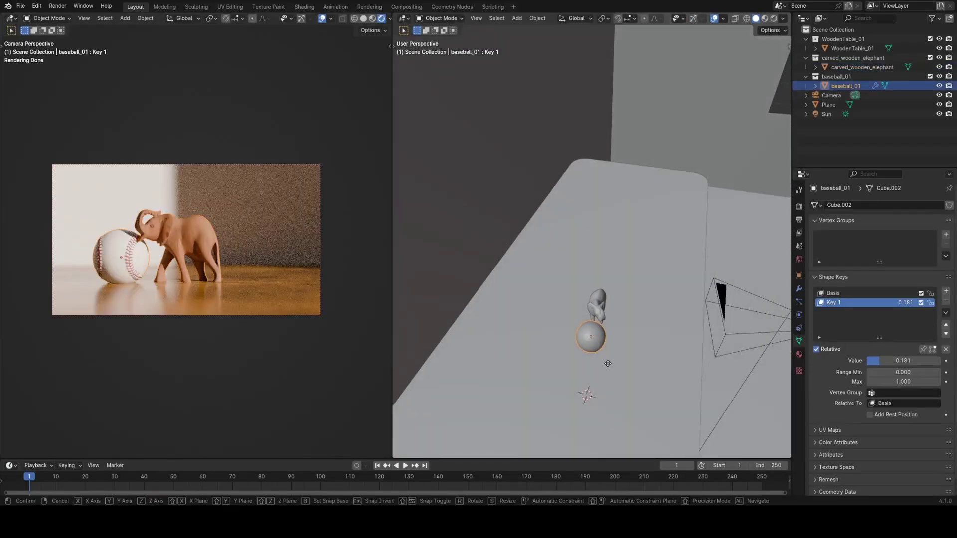
# Move the small tea cup across the tabletop with its height locked and save the file.
pyautogui.press('g')
pyautogui.press('z')
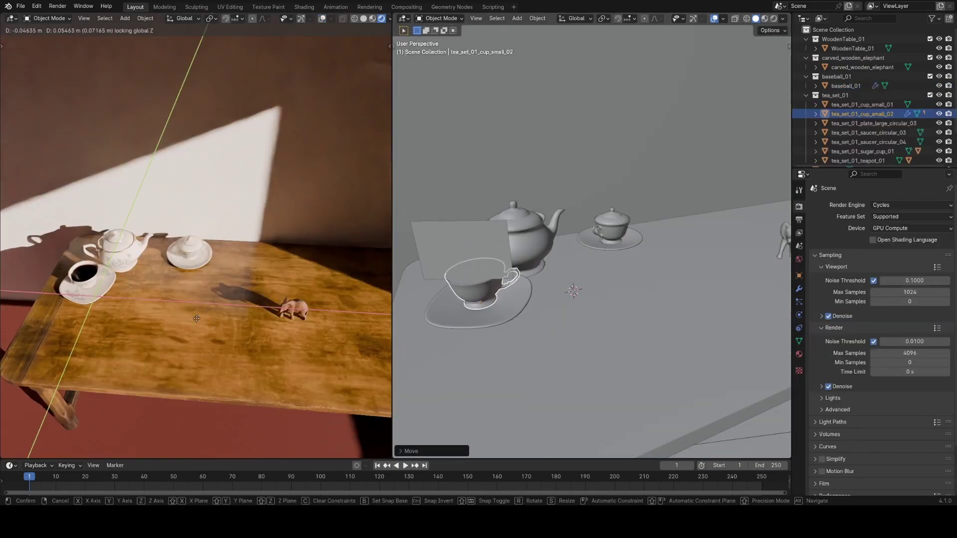
pyautogui.click(197, 318)
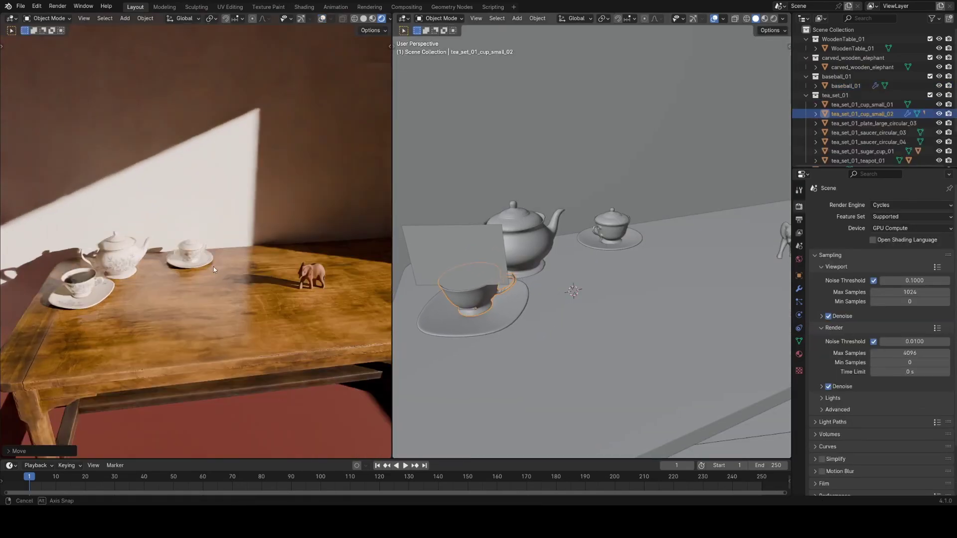
pyautogui.hotkey('ctrl', 's')
pyautogui.scroll(3, 205, 292)
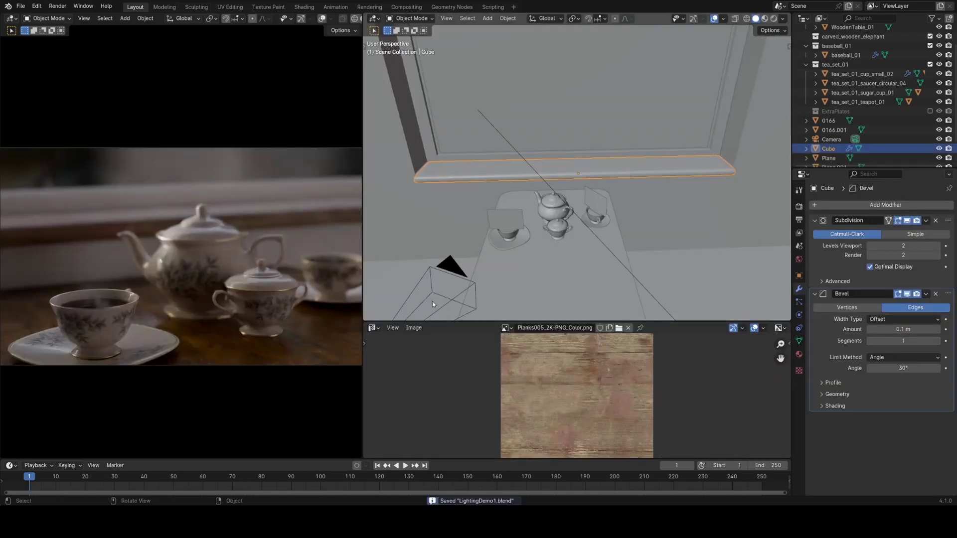
# Replace the UV Editor with an enlarged Shader Editor and move the Planks roughness texture node away from the Principled BSDF.
pyautogui.click(374, 327)
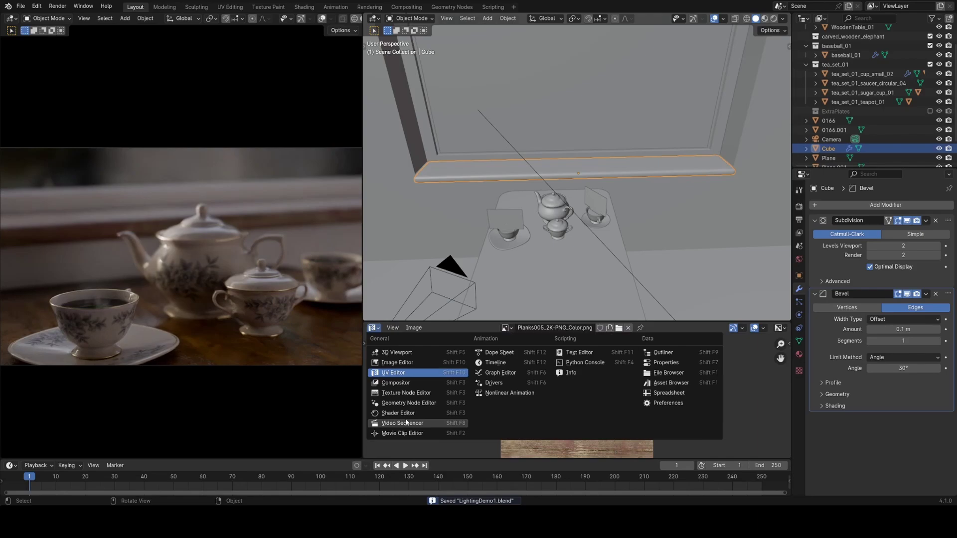
pyautogui.click(398, 413)
pyautogui.moveTo(403, 315); pyautogui.dragTo(403, 110)
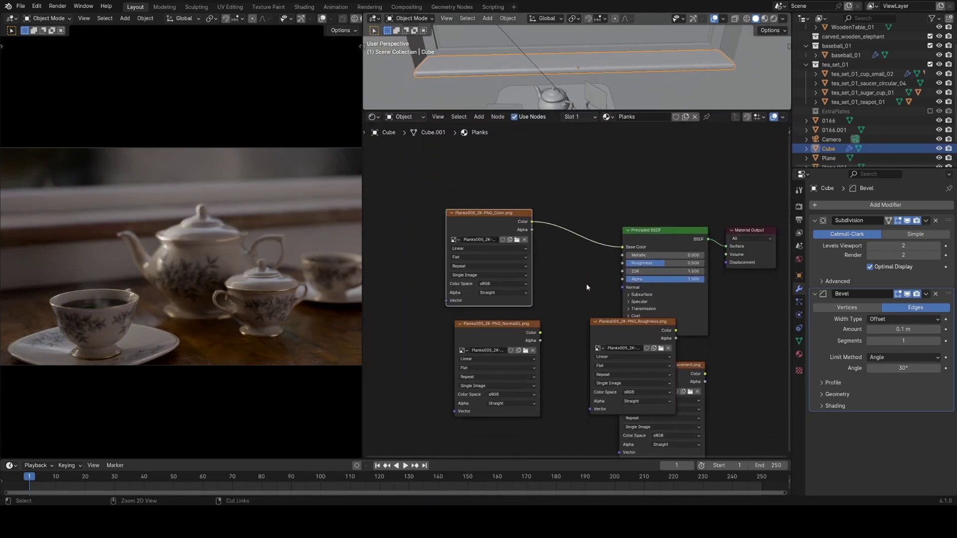
pyautogui.moveTo(623, 323); pyautogui.dragTo(564, 310)
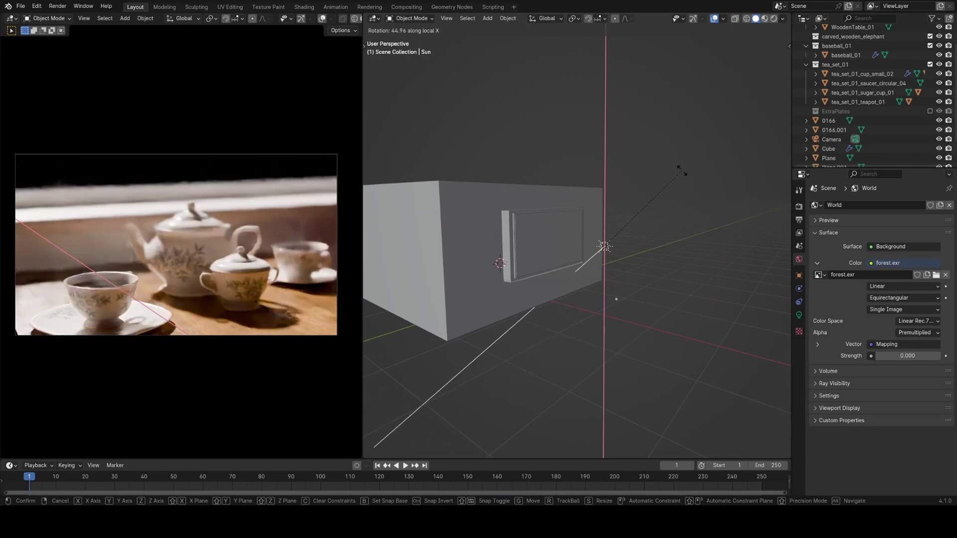
# Rotate the Sun light about its local X axis and save the file.
pyautogui.click(644, 261)
pyautogui.hotkey('ctrl', 's')
pyautogui.moveTo(644, 258); pyautogui.dragTo(550, 327, button='middle')
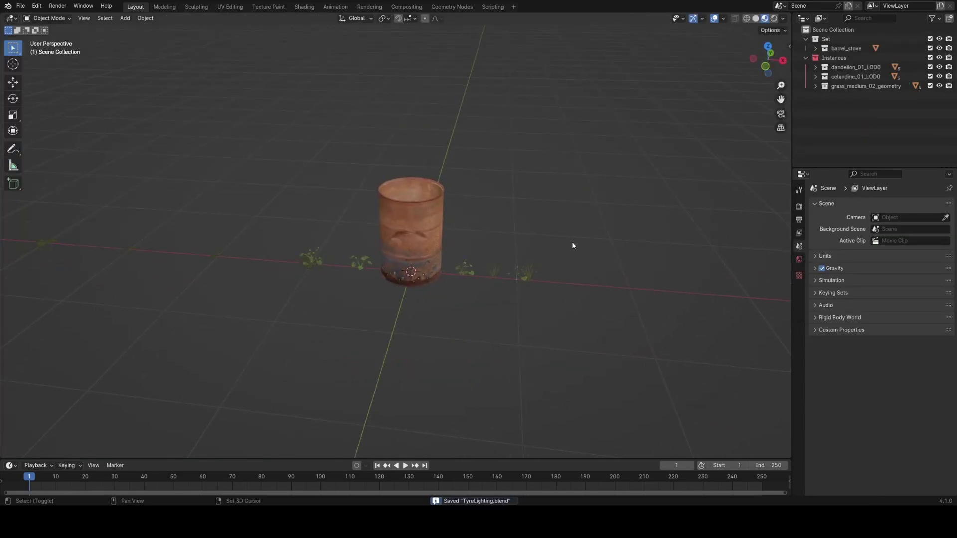
# Add a mesh plane at the base of the barrel.
pyautogui.hotkey('shift', 'a')
pyautogui.moveTo(548, 225)
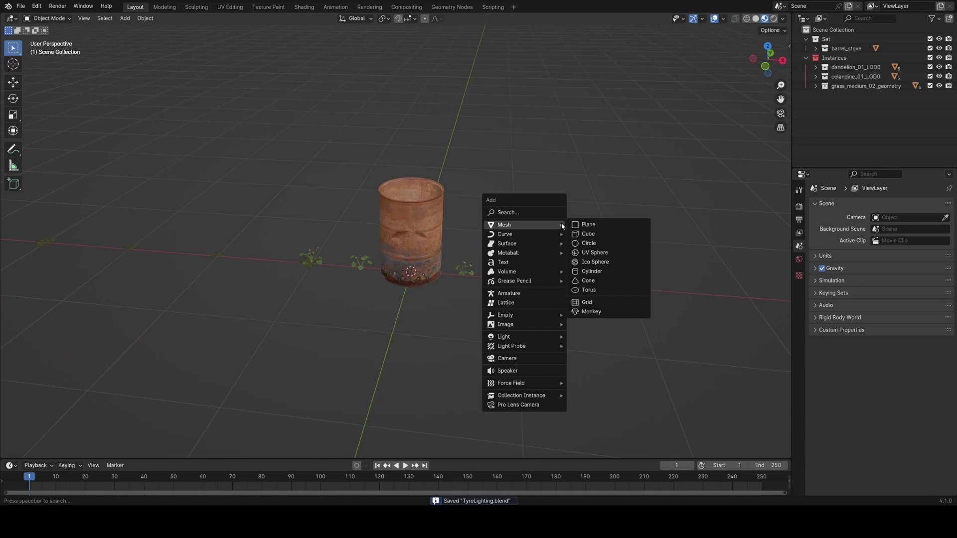
pyautogui.click(606, 227)
pyautogui.press('s')
pyautogui.rightClick(573, 228)
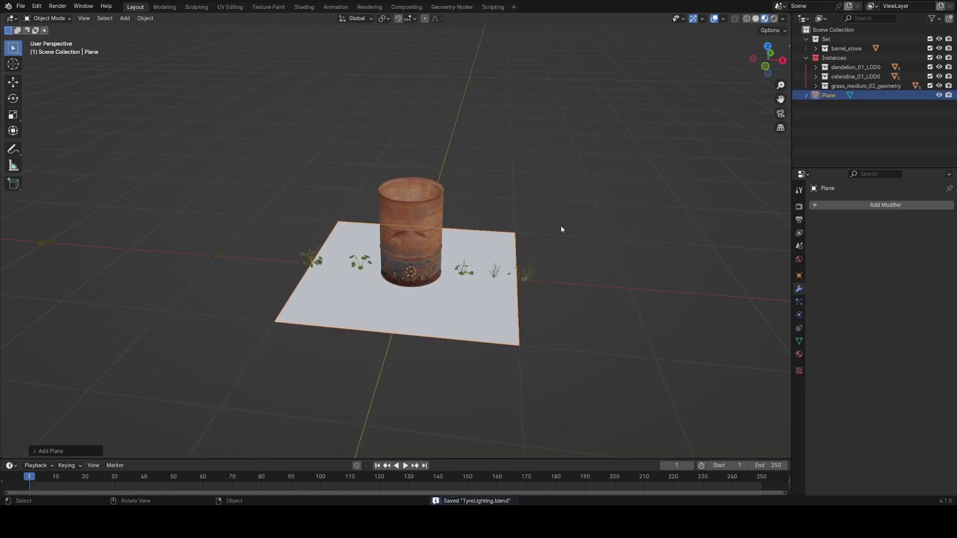
# Scale the ground plane up in Edit Mode so it extends well beyond the barrel and plants.
pyautogui.scroll(-5, 504, 297)
pyautogui.press('Tab')
pyautogui.moveTo(561, 229); pyautogui.dragTo(477, 301, button='middle')
pyautogui.press('s')
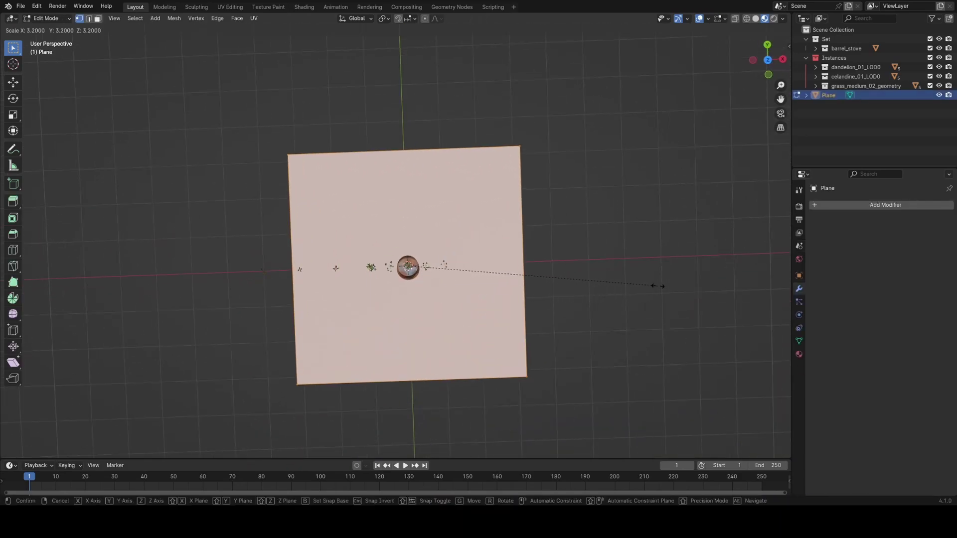
pyautogui.click(707, 285)
pyautogui.press('Tab')
pyautogui.moveTo(544, 304); pyautogui.dragTo(519, 249, button='middle')
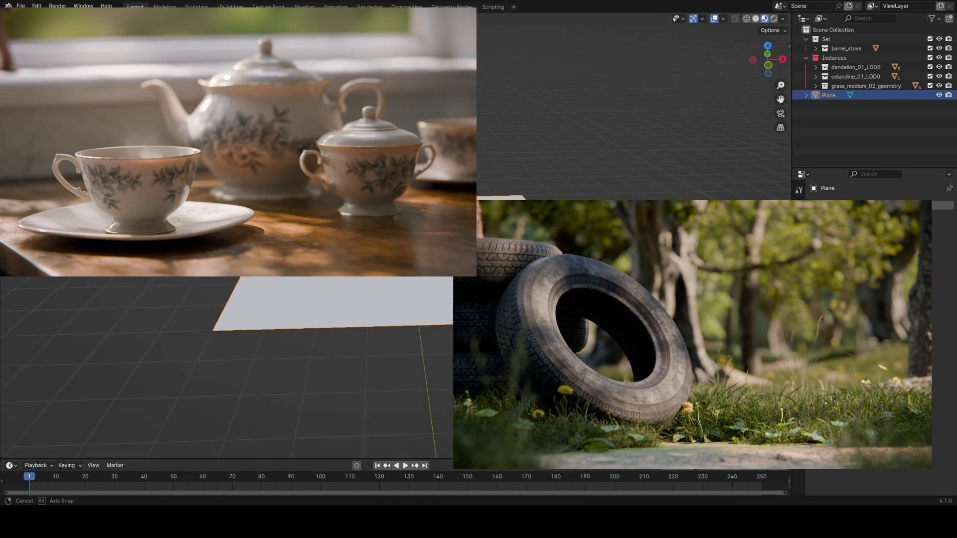
# Subdivide the enlarged ground plane's mesh into a denser grid.
pyautogui.scroll(3, 513, 249)
pyautogui.press('Tab')
pyautogui.rightClick(505, 249)
pyautogui.click(504, 249)
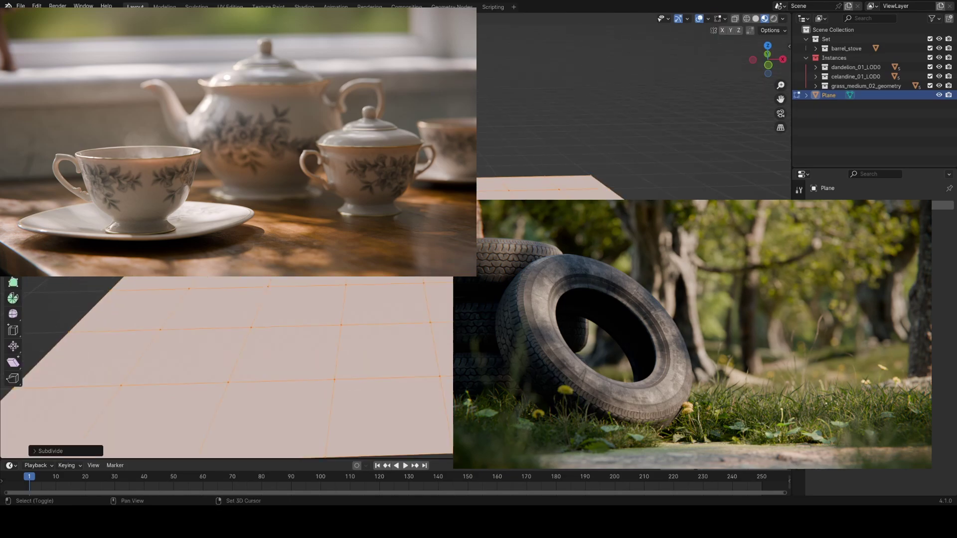
pyautogui.moveTo(504, 249); pyautogui.dragTo(409, 252, button='middle')
pyautogui.scroll(-2, 409, 251)
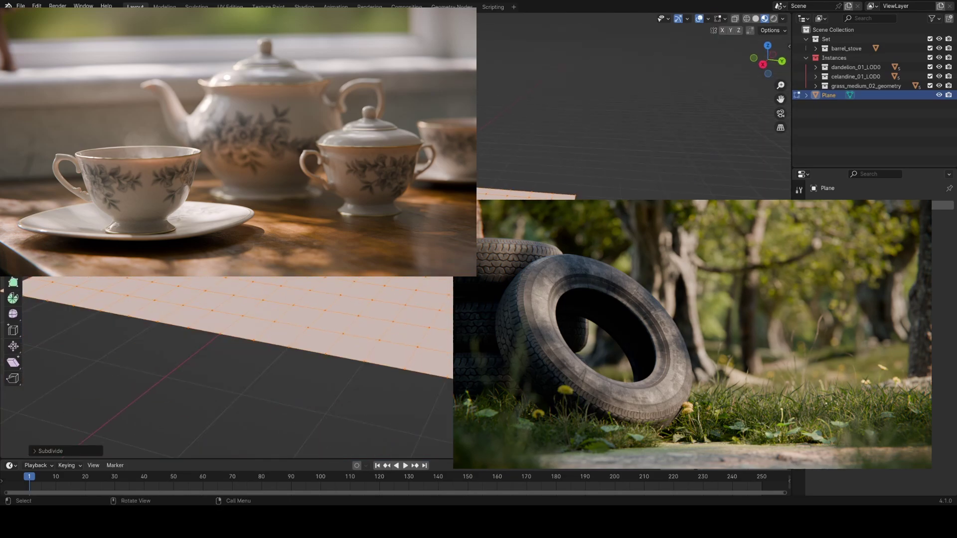
pyautogui.keyDown('alt'); pyautogui.click(564, 261); pyautogui.keyUp('alt')
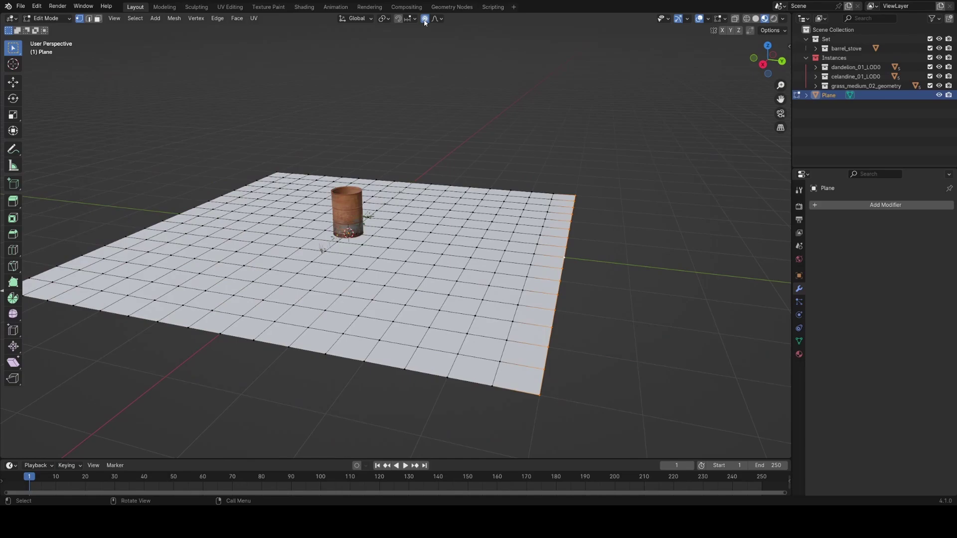
pyautogui.press('g')
pyautogui.scroll(3, 545, 299)
pyautogui.press('Escape')
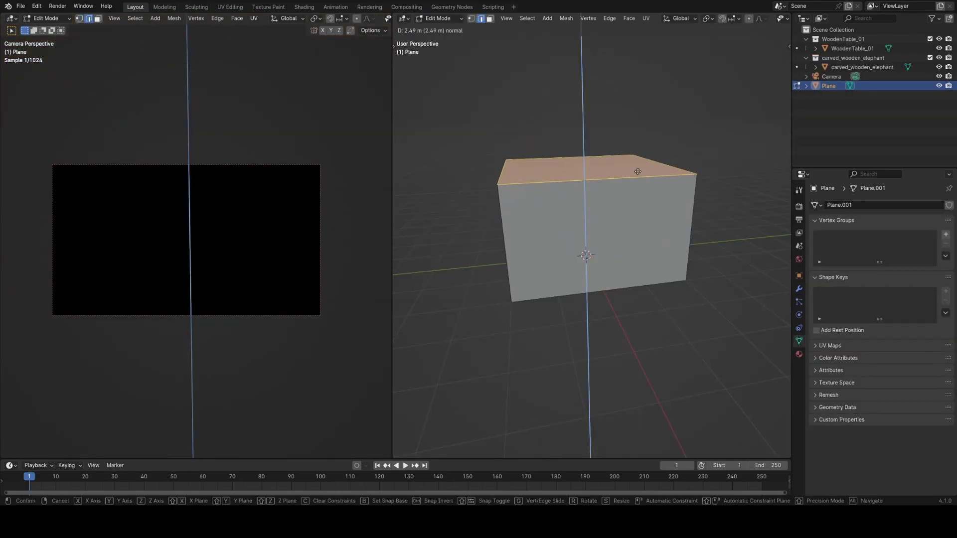
# Extrude the plane upward about 2.5 m into a box room and delete side-wall faces to open a window.
pyautogui.click(626, 204)
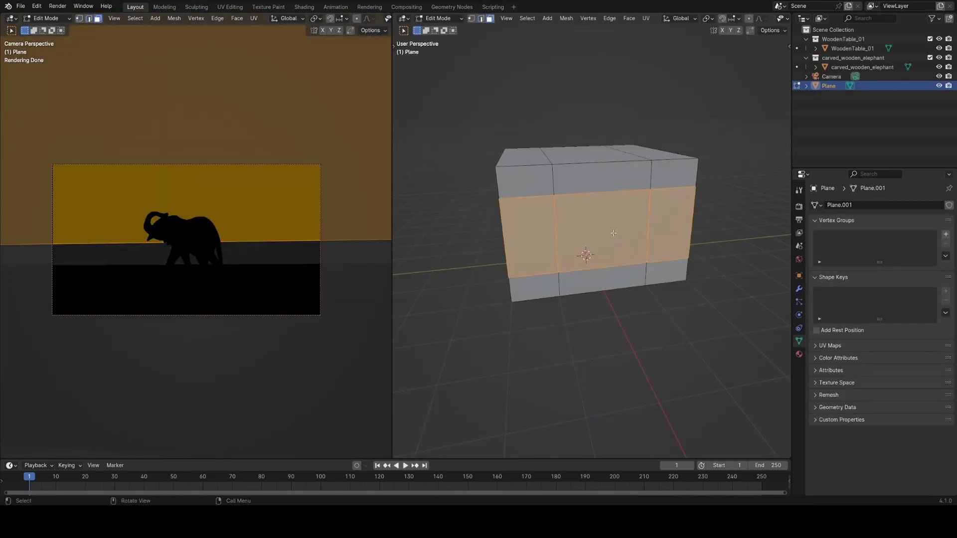
pyautogui.press('i')
pyautogui.press('x')
pyautogui.click(601, 252)
# Raise a smooth hill of about 2.6 m along Z in the ground mesh behind the barrel with proportional editing and save the file.
pyautogui.scroll(5, 602, 260)
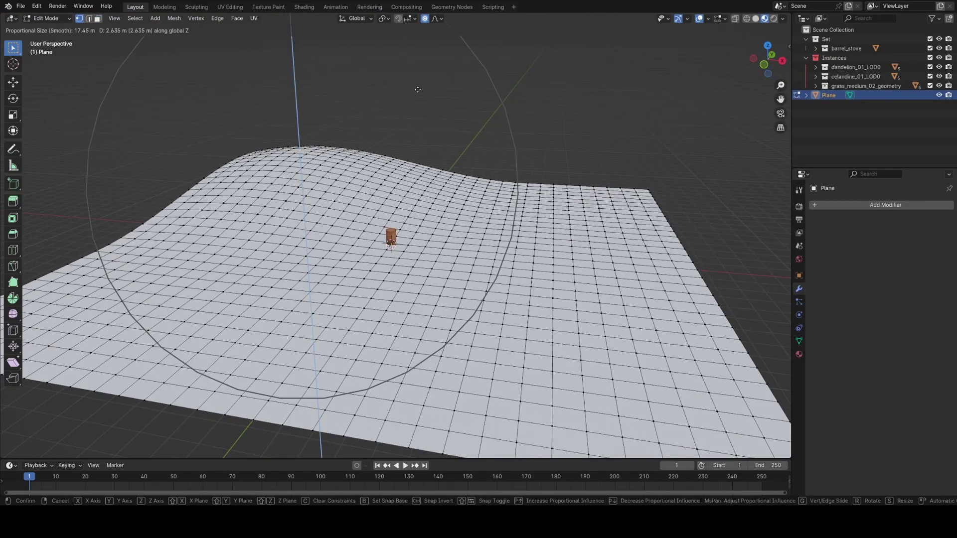
pyautogui.click(418, 89)
pyautogui.press('Tab')
pyautogui.hotkey('ctrl', 's')
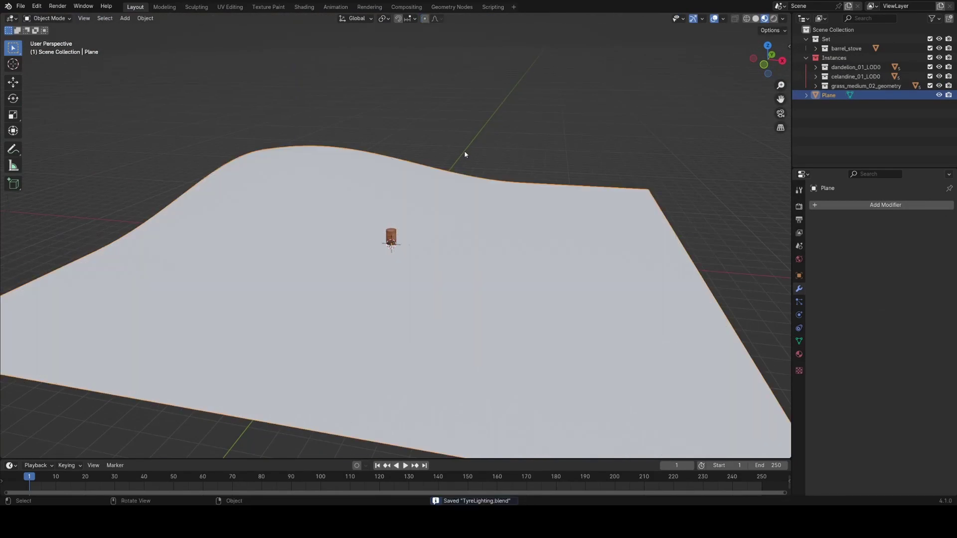
# Set the camera's focal length to 75 mm and dolly the camera along its local Z axis.
pyautogui.moveTo(465, 154); pyautogui.dragTo(541, 269, button='middle')
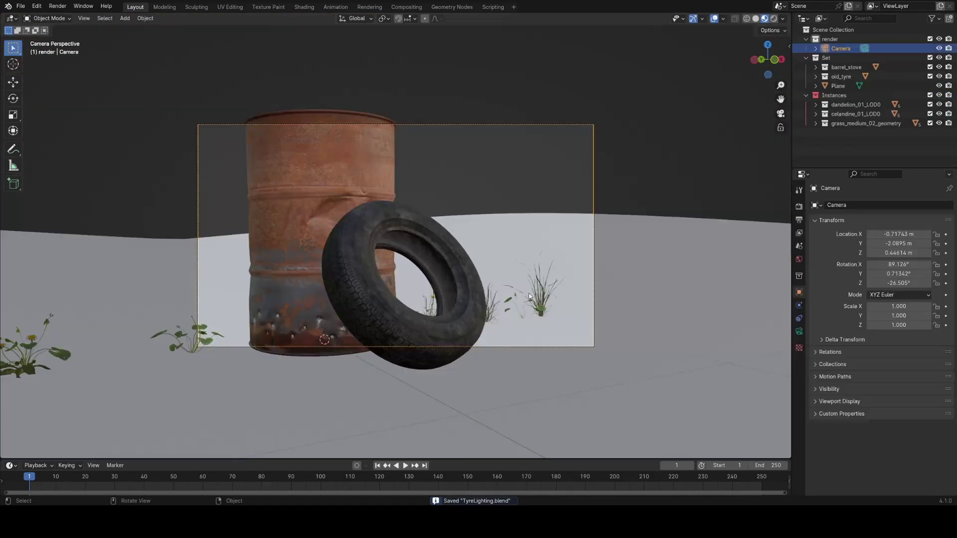
pyautogui.click(799, 330)
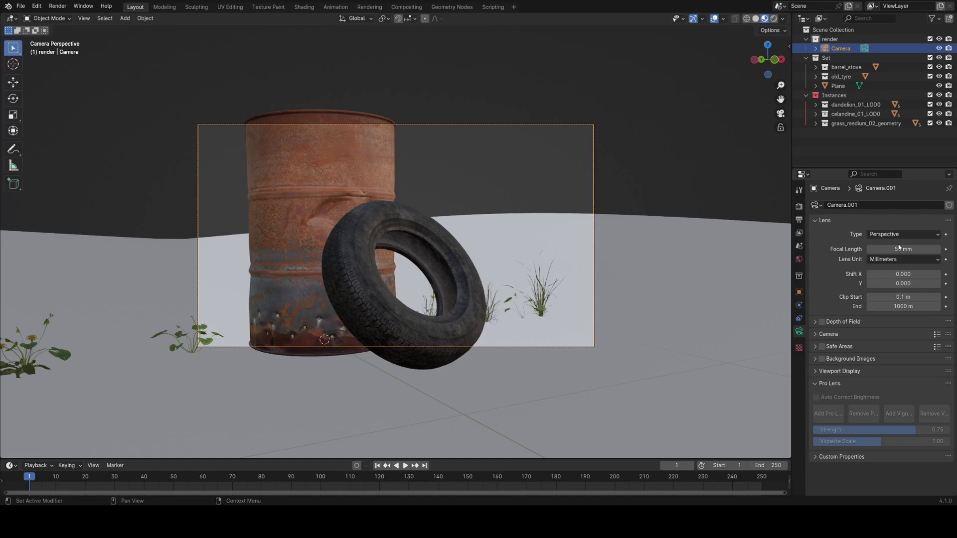
pyautogui.write('75')
pyautogui.press('Return')
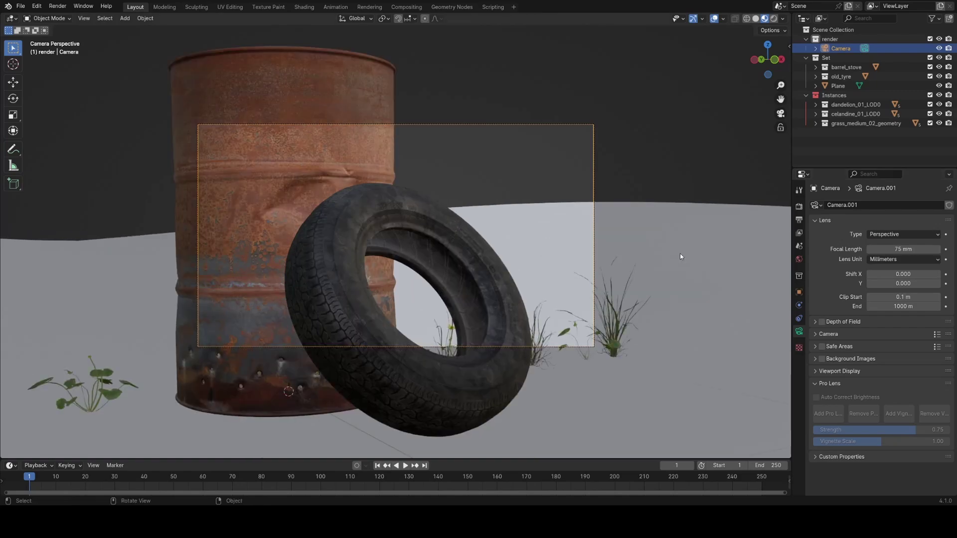
pyautogui.press('g')
pyautogui.press('z')
pyautogui.press('z')
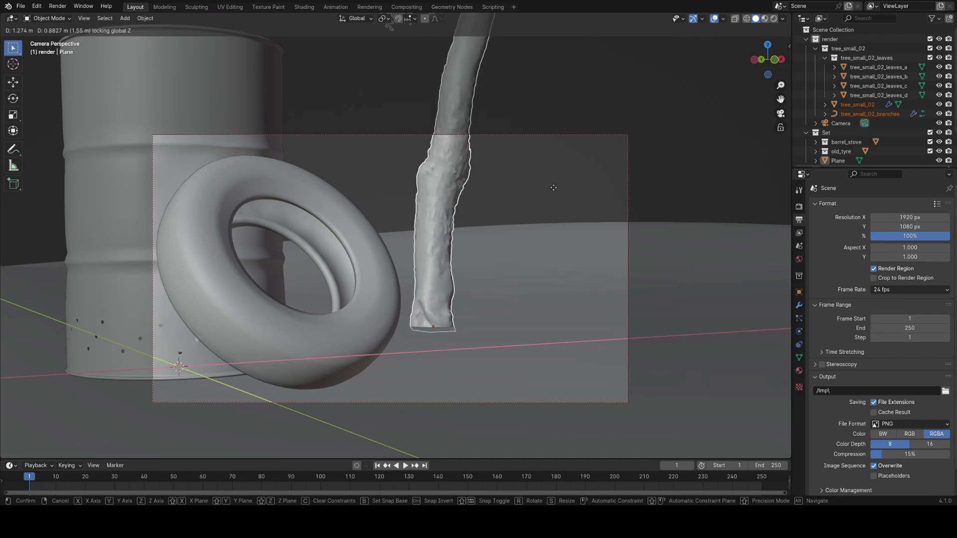
# Place tree_small_02 in the background, put its collection inside the Set collection and save the file.
pyautogui.click(559, 135)
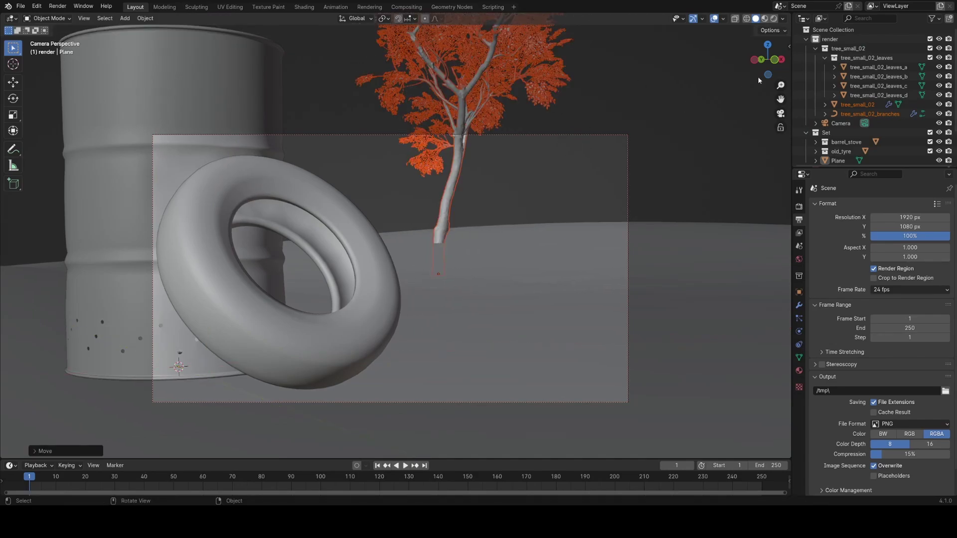
pyautogui.click(816, 49)
pyautogui.click(838, 49)
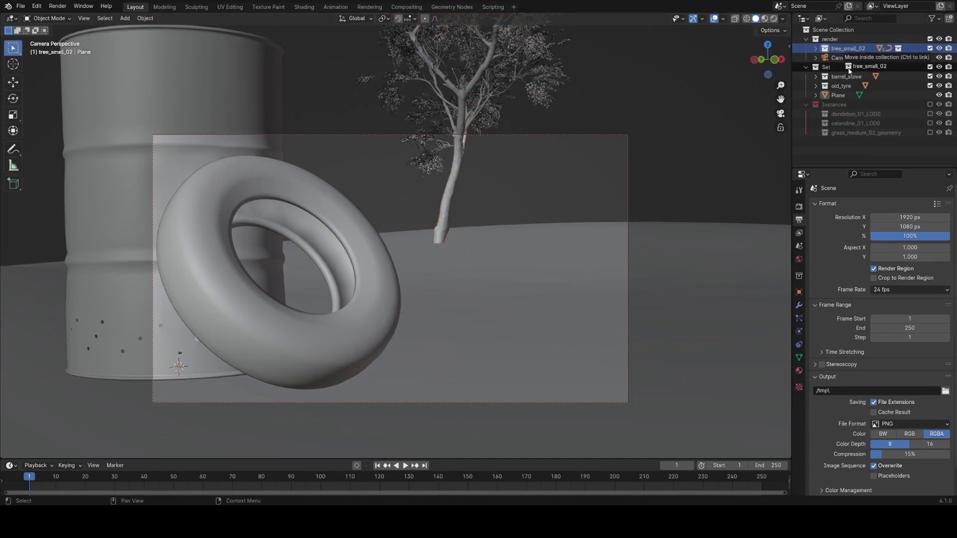
pyautogui.hotkey('ctrl', 's')
# Exclude the tree_small_02_leaves collection from the view layer.
pyautogui.click(447, 199)
pyautogui.press('g')
pyautogui.click(815, 86)
pyautogui.click(453, 182)
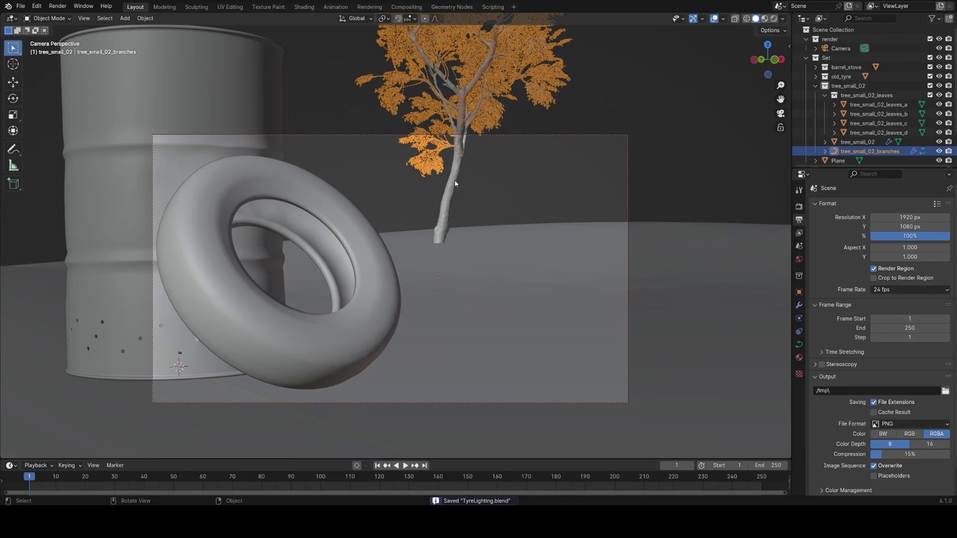
pyautogui.click(930, 95)
# Move tree_small_02 to about X 13.4 m, Y 17.6 m, rotate it to about 87° around Z, save and switch to rendered shading.
pyautogui.press('g')
pyautogui.hotkey('shift', 'z')
pyautogui.click(518, 292)
pyautogui.press('r')
pyautogui.press('z')
pyautogui.click(455, 323)
pyautogui.press('g')
pyautogui.click(537, 321)
pyautogui.hotkey('ctrl', 's')
pyautogui.press('z')
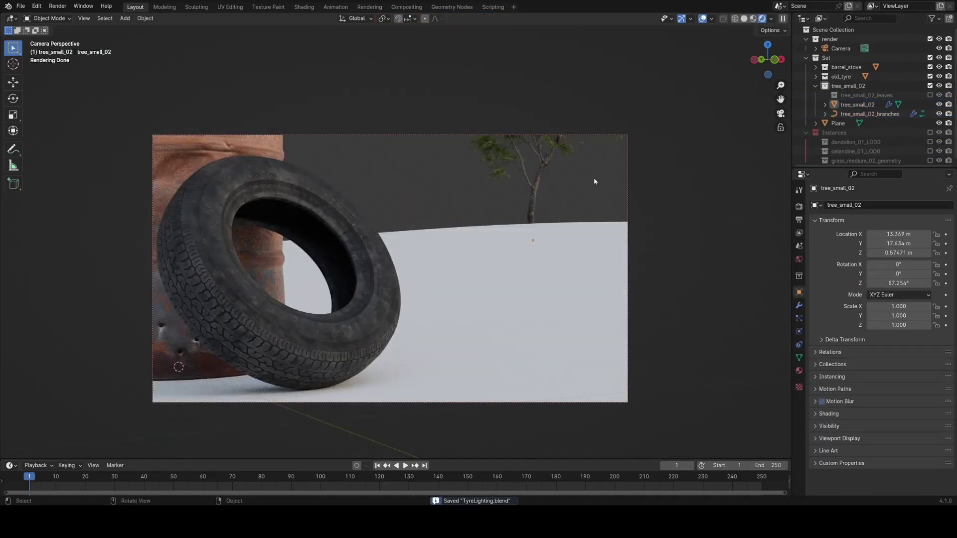
# Duplicate tree_small_02 with its branches, rotate the copy to about 46° around Z, place it near X 12.4 m, Y 26.4 m and save.
pyautogui.moveTo(588, 99); pyautogui.dragTo(542, 166)
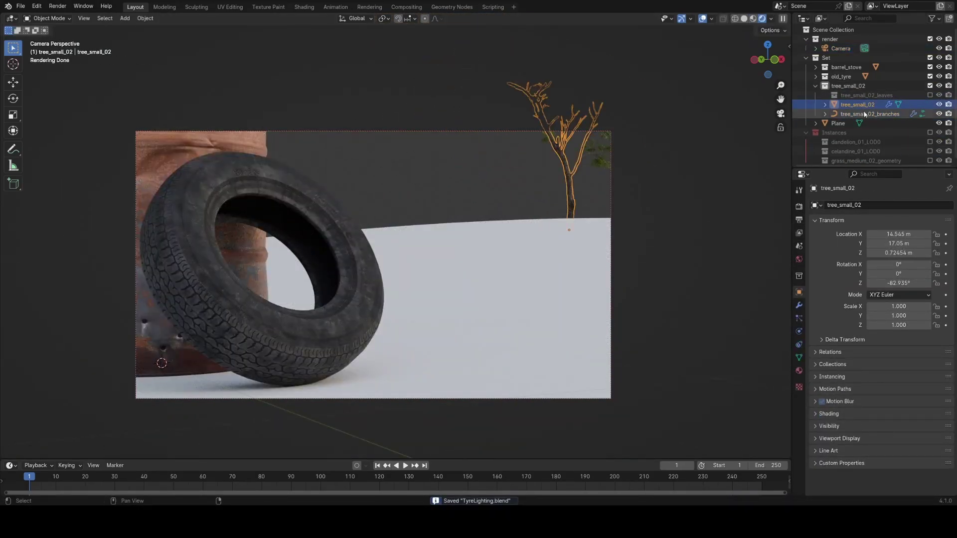
pyautogui.keyDown('ctrl'); pyautogui.click(864, 113); pyautogui.keyUp('ctrl')
pyautogui.hotkey('shift', 'd')
pyautogui.press('r')
pyautogui.press('z')
pyautogui.press('g')
pyautogui.hotkey('shift', 'z')
pyautogui.click(423, 270)
pyautogui.click(534, 135)
pyautogui.hotkey('ctrl', 's')
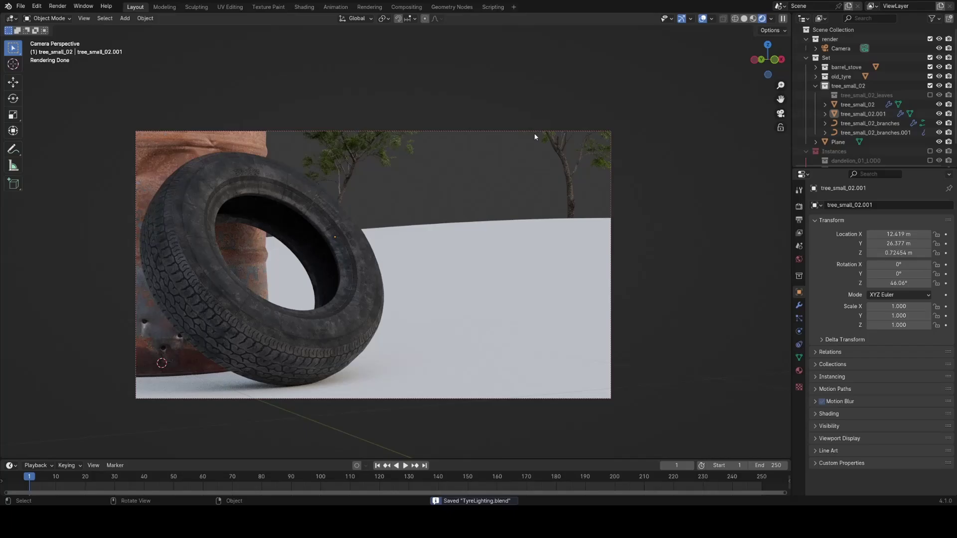
# Exclude the island_tree_01_branches and island_tree_01_leaves collections from the view layer.
pyautogui.scroll(-1, 461, 183)
pyautogui.click(880, 113)
pyautogui.keyDown('ctrl'); pyautogui.click(876, 123); pyautogui.keyUp('ctrl')
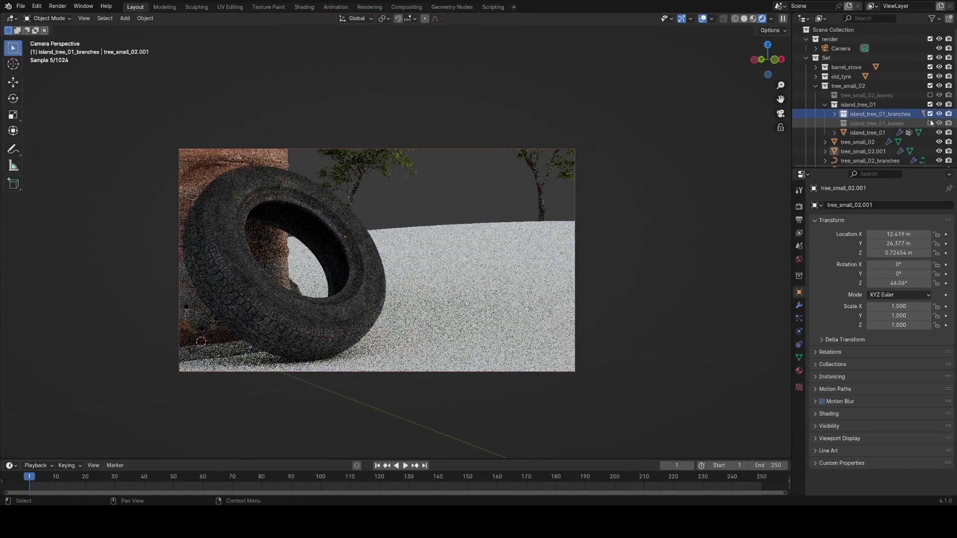
# Move island_tree_01 behind the barrel with its height locked, hiding and unhiding the barrel to check the placement.
pyautogui.click(867, 132)
pyautogui.press('g')
pyautogui.hotkey('shift', 'z')
pyautogui.click(370, 200)
pyautogui.click(466, 199)
pyautogui.press('g')
pyautogui.hotkey('shift', 'z')
pyautogui.click(279, 244)
pyautogui.press('h')
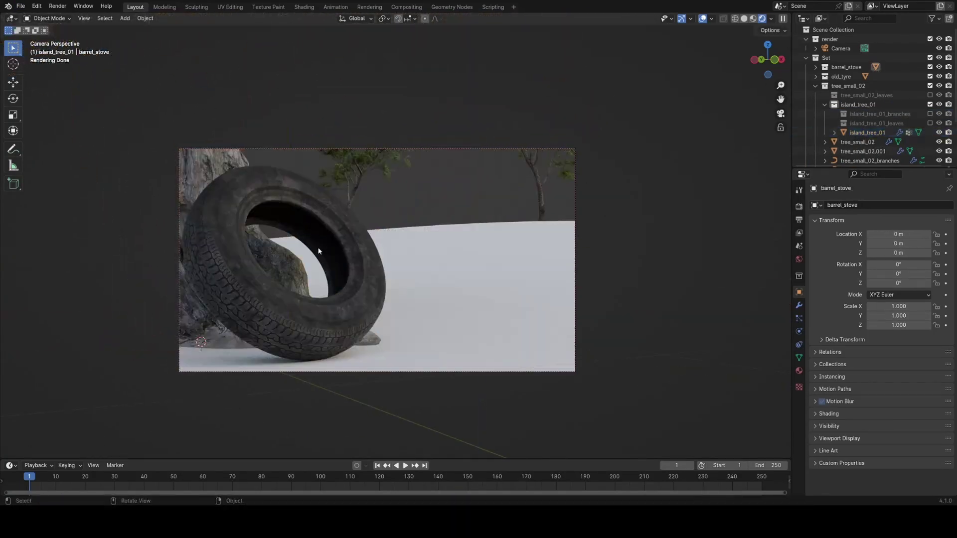
pyautogui.hotkey('alt', 'h')
# Parent the branches of both tree_small_02 trees to their trunks and save the file.
pyautogui.click(379, 164)
pyautogui.keyDown('shift'); pyautogui.click(348, 200); pyautogui.keyUp('shift')
pyautogui.hotkey('ctrl', 'p')
pyautogui.click(346, 202)
pyautogui.keyDown('shift'); pyautogui.click(534, 190); pyautogui.keyUp('shift')
pyautogui.hotkey('ctrl', 'p')
pyautogui.click(416, 200)
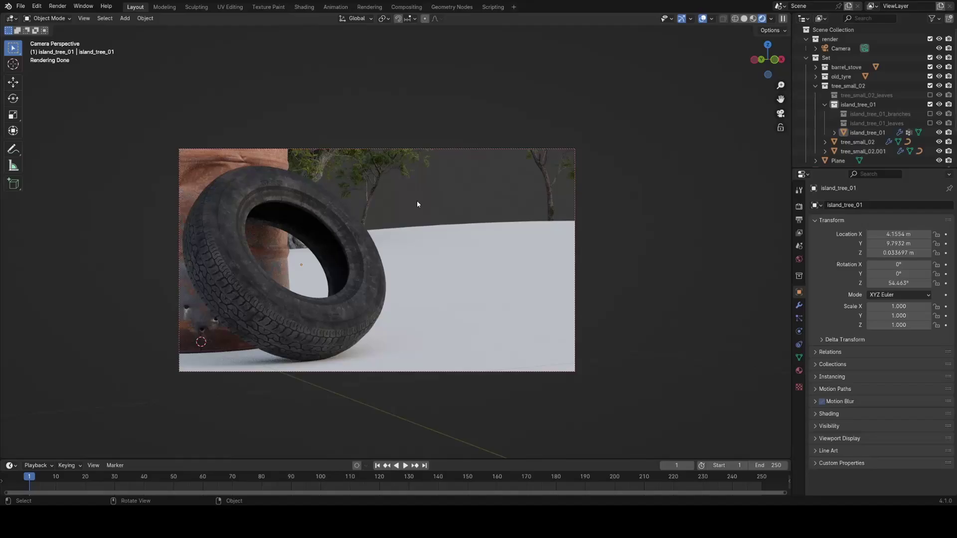
pyautogui.hotkey('ctrl', 's')
# Duplicate island_tree_01 with its height locked and place the copy near X 16.9 m, Y 24.3 m between the background trees.
pyautogui.hotkey('shift', 'd')
pyautogui.hotkey('shift', 'z')
pyautogui.click(513, 214)
pyautogui.press('g')
pyautogui.click(504, 222)
pyautogui.scroll(-2, 505, 222)
pyautogui.scroll(2, 478, 248)
pyautogui.keyDown('shift'); pyautogui.moveTo(477, 247); pyautogui.dragTo(510, 236, button='middle'); pyautogui.keyUp('shift')
pyautogui.scroll(1, 499, 277)
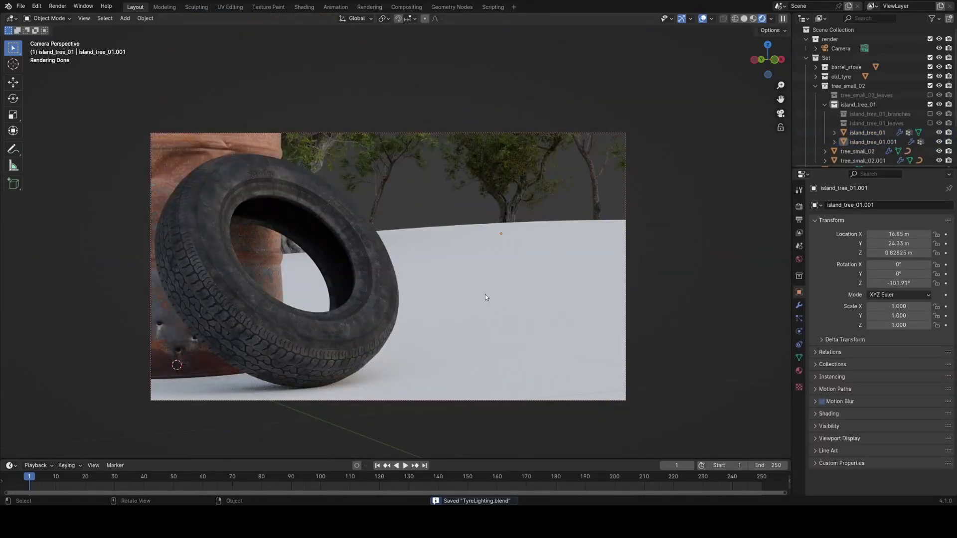
pyautogui.keyDown('shift'); pyautogui.moveTo(486, 294); pyautogui.dragTo(470, 295, button='middle'); pyautogui.keyUp('shift')
# Move a background tree across the ground plane with its height locked and return to the camera view.
pyautogui.click(464, 239)
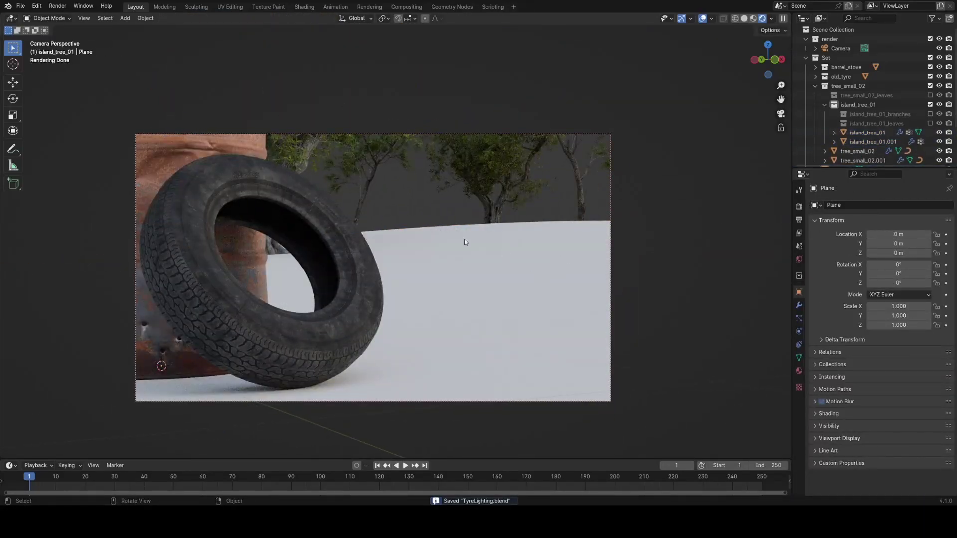
pyautogui.moveTo(464, 239); pyautogui.dragTo(523, 269, button='middle')
pyautogui.scroll(-8, 523, 269)
pyautogui.click(594, 212)
pyautogui.press('g')
pyautogui.hotkey('shift', 'z')
pyautogui.click(472, 257)
pyautogui.press('KP_0')
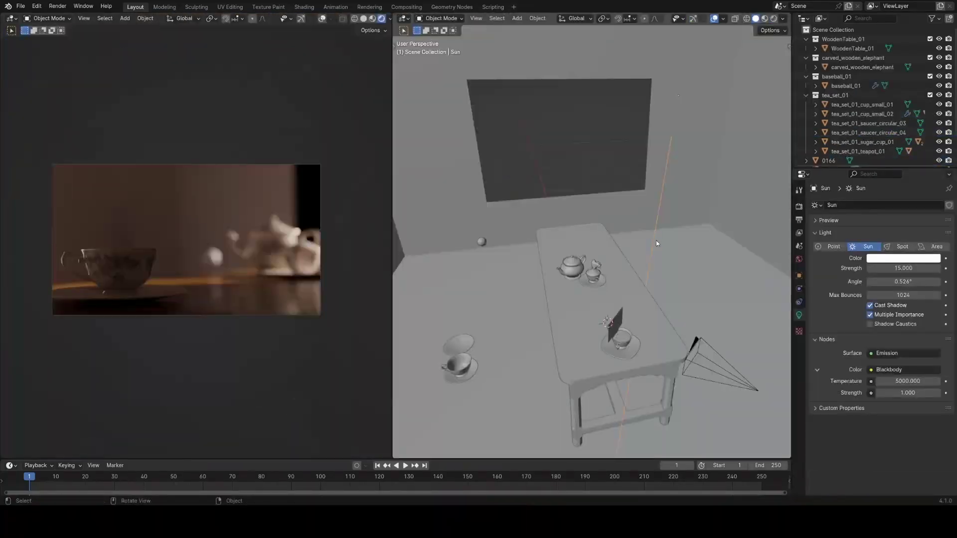
# Move the Sun light in the tea-set room, rotate it about the global Z axis and save the file.
pyautogui.press('g')
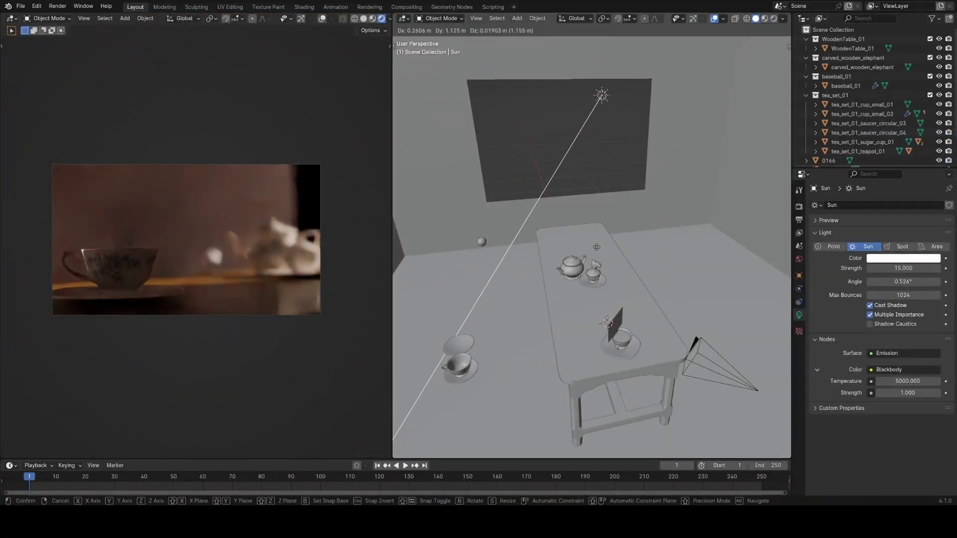
pyautogui.click(574, 289)
pyautogui.press('r')
pyautogui.press('z')
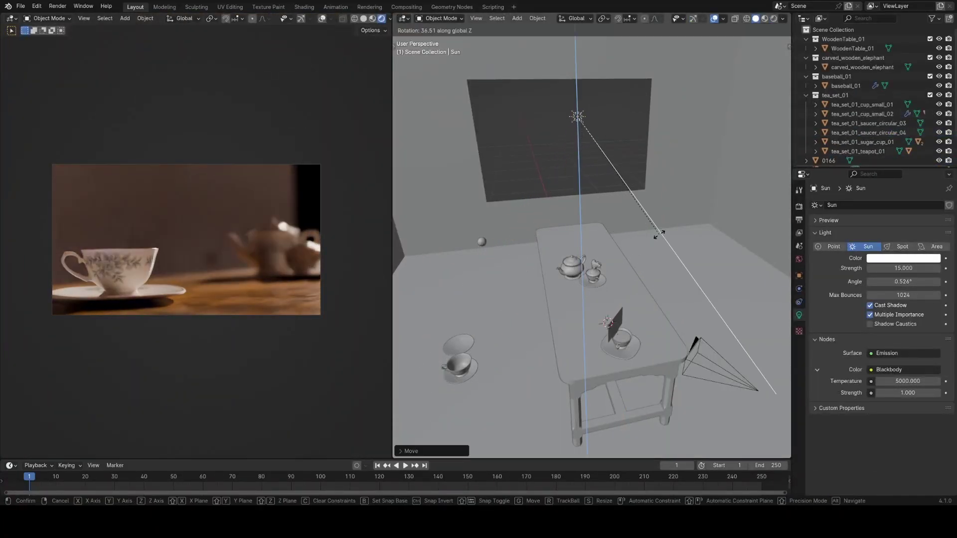
pyautogui.click(622, 264)
pyautogui.hotkey('ctrl', 's')
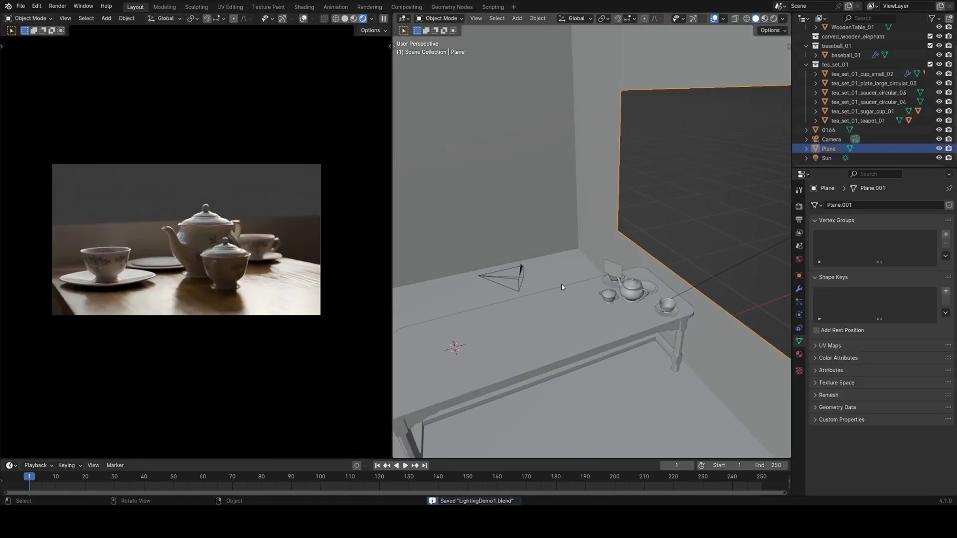
# Open the tea-set room's plane mesh for editing.
pyautogui.scroll(-3, 548, 267)
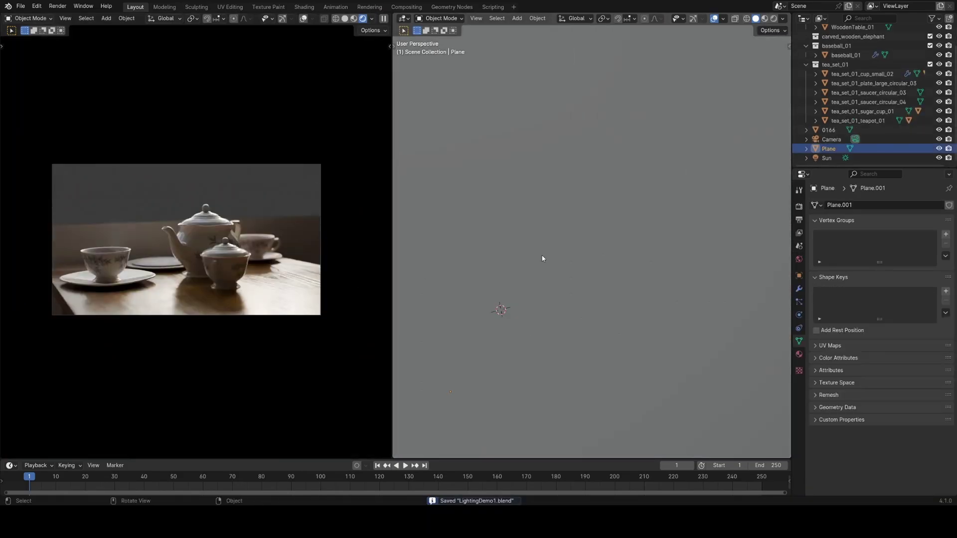
pyautogui.press('Tab')
pyautogui.scroll(-8, 544, 260)
pyautogui.moveTo(544, 265); pyautogui.dragTo(598, 299, button='middle')
pyautogui.scroll(-2, 590, 305)
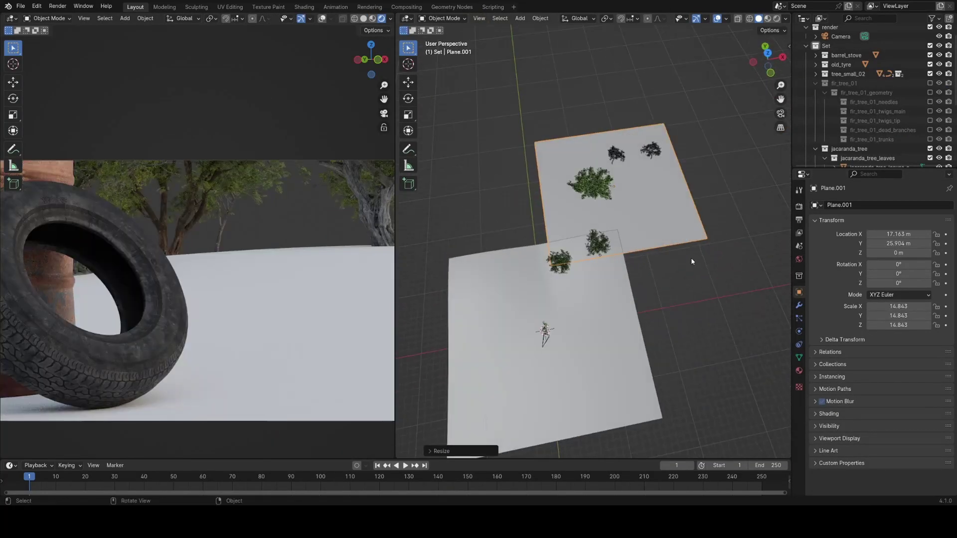
# Raise part of the background ground Plane.001 with proportional editing and shade it smooth.
pyautogui.press('Tab')
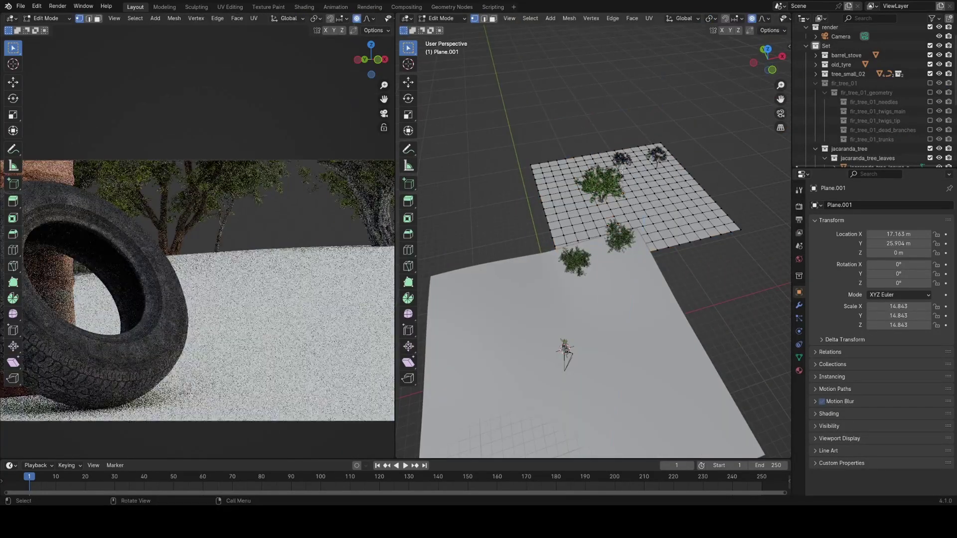
pyautogui.press('g')
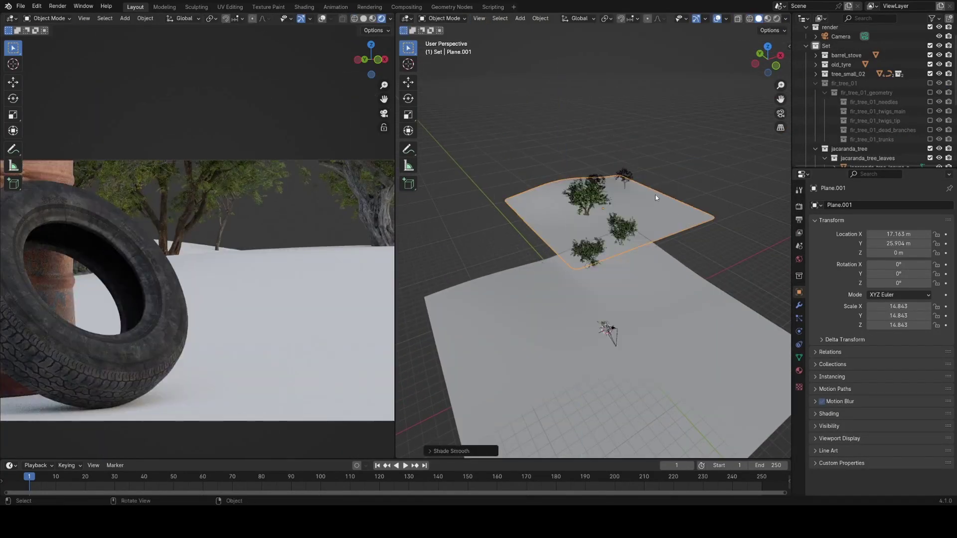
# Reposition the background trees on the reshaped Plane.001 and save the file.
pyautogui.click(588, 199)
pyautogui.press('g')
pyautogui.click(588, 167)
pyautogui.press('g')
pyautogui.moveTo(614, 269); pyautogui.dragTo(452, 193, button='middle')
pyautogui.click(653, 157)
pyautogui.hotkey('ctrl', 's')
pyautogui.click(643, 219)
pyautogui.scroll(-2, 302, 241)
pyautogui.scroll(2, 588, 299)
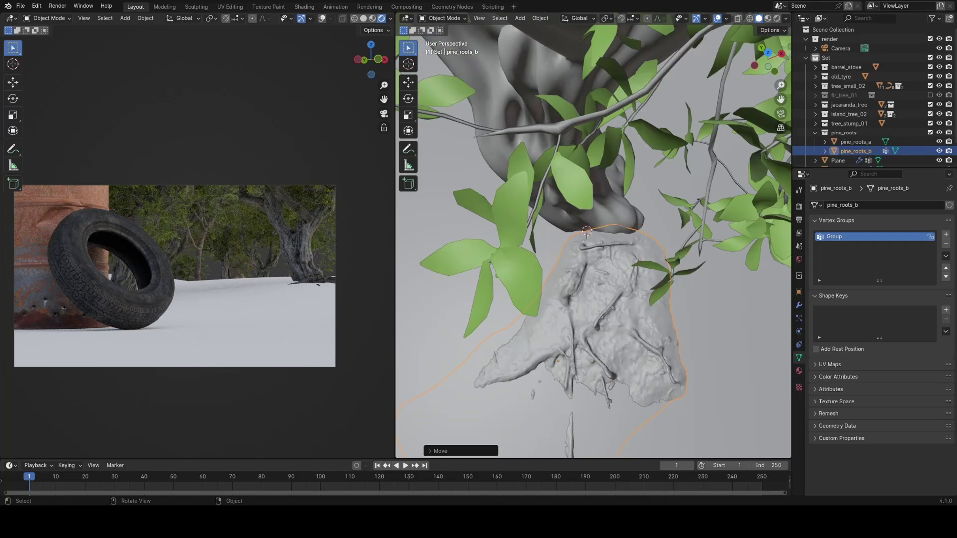
# Rotate and reposition pine_roots_b so it lies on the ground against the base of the tree trunk.
pyautogui.press('r')
pyautogui.press('r')
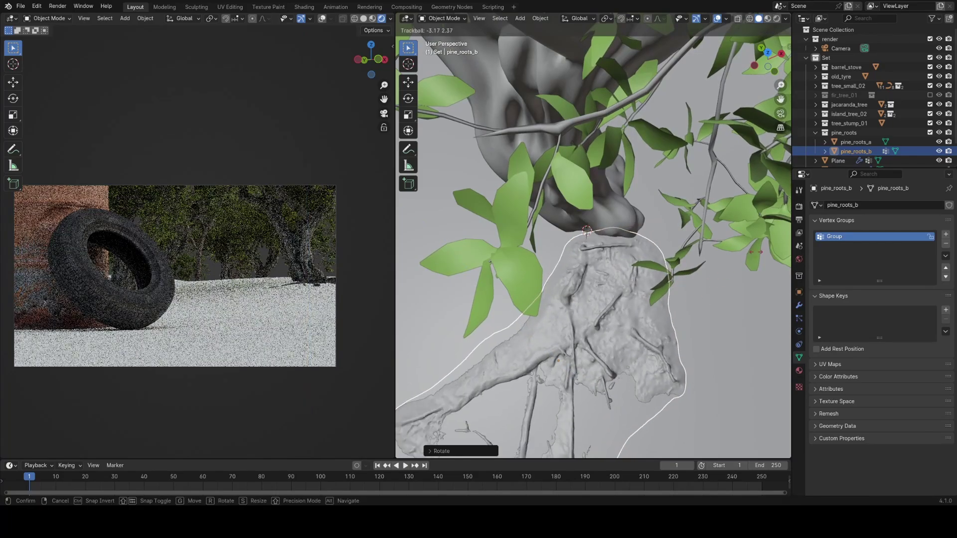
pyautogui.click(749, 246)
pyautogui.moveTo(749, 246); pyautogui.dragTo(706, 212, button='middle')
pyautogui.press('g')
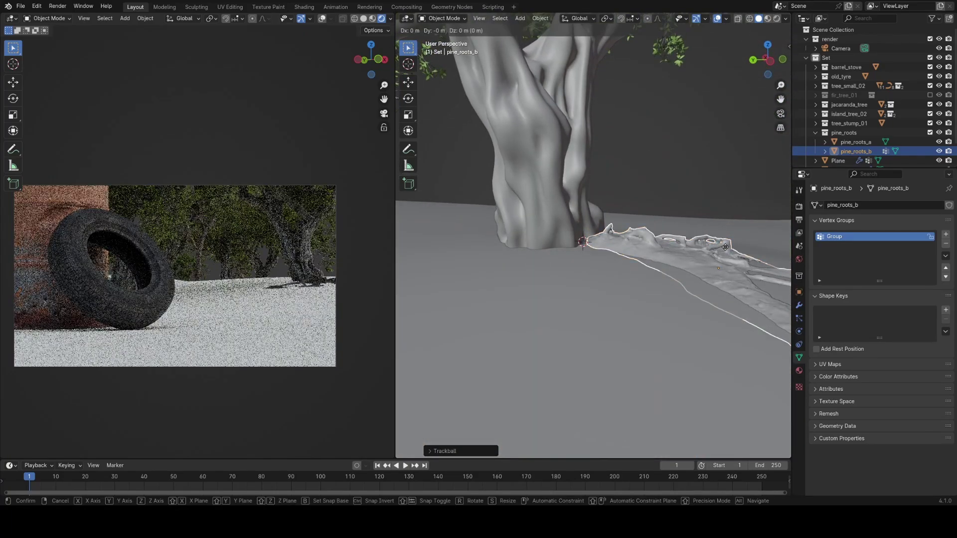
pyautogui.click(704, 210)
pyautogui.press('r')
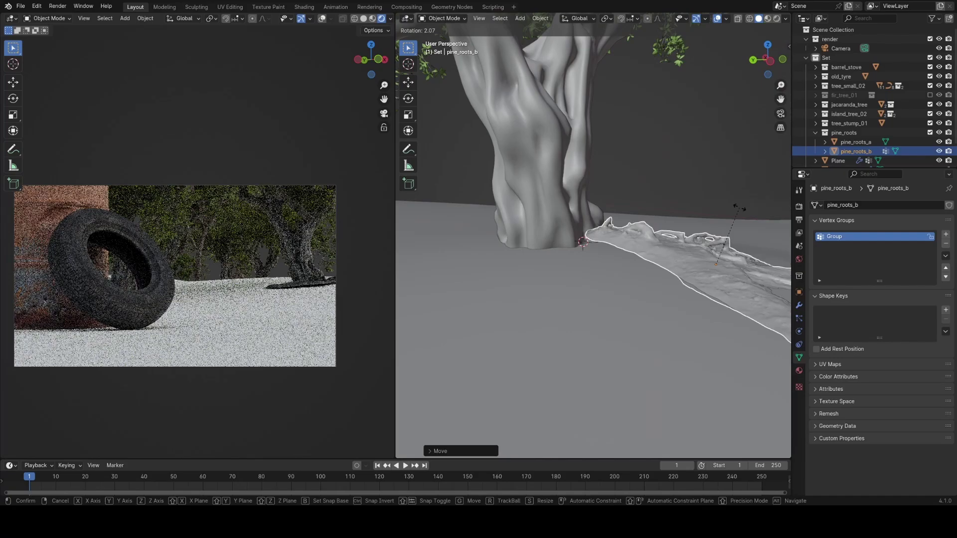
pyautogui.click(687, 220)
pyautogui.moveTo(686, 220); pyautogui.dragTo(677, 192, button='middle')
pyautogui.press('r')
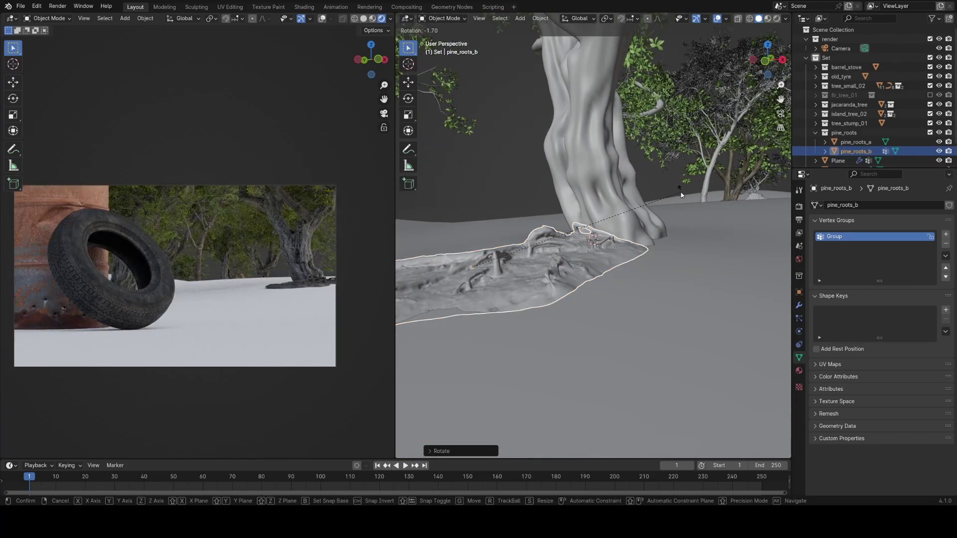
pyautogui.press('r')
pyautogui.press('r')
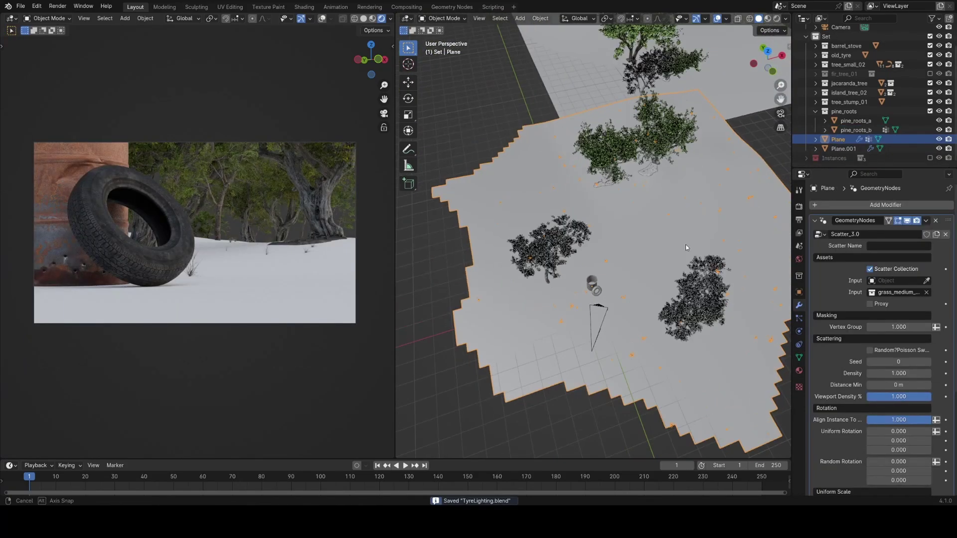
# Apply the scale of the ground Plane.
pyautogui.hotkey('ctrl', 'a')
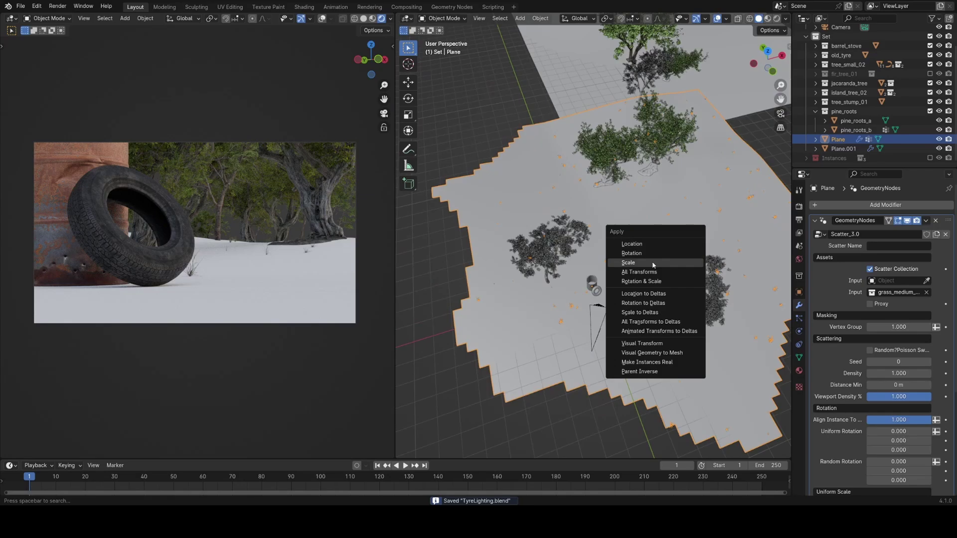
pyautogui.click(647, 264)
pyautogui.keyDown('shift'); pyautogui.moveTo(674, 249); pyautogui.dragTo(652, 253, button='middle'); pyautogui.keyUp('shift')
pyautogui.keyDown('ctrl'); pyautogui.moveTo(652, 253); pyautogui.dragTo(665, 246, button='middle'); pyautogui.keyUp('ctrl')
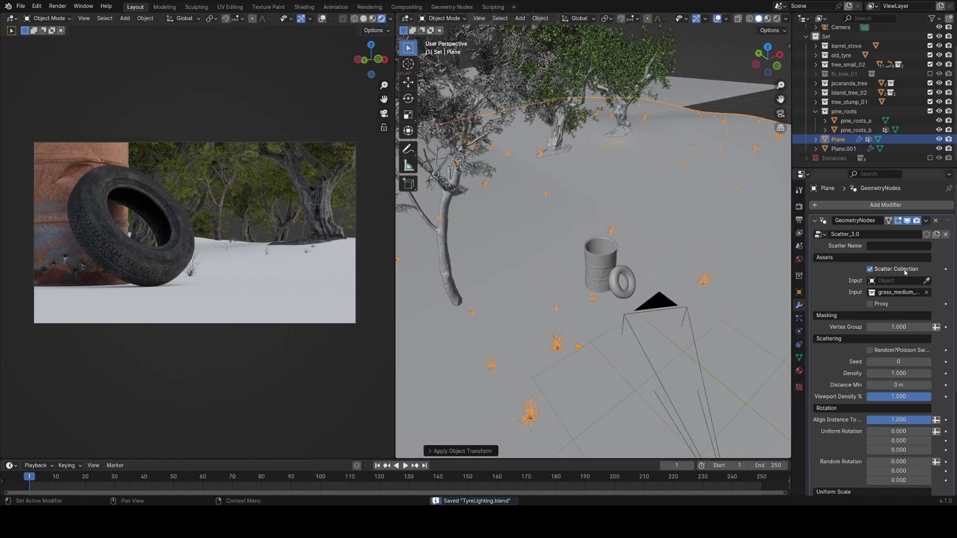
# Set the density vertex group as the mask of the Plane's Scatter_3.0 modifier.
pyautogui.click(799, 359)
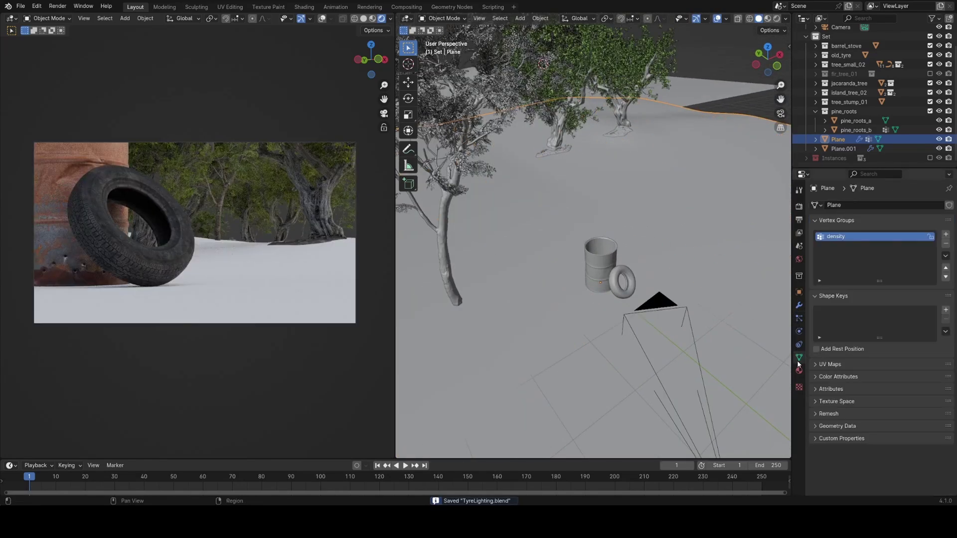
pyautogui.click(798, 305)
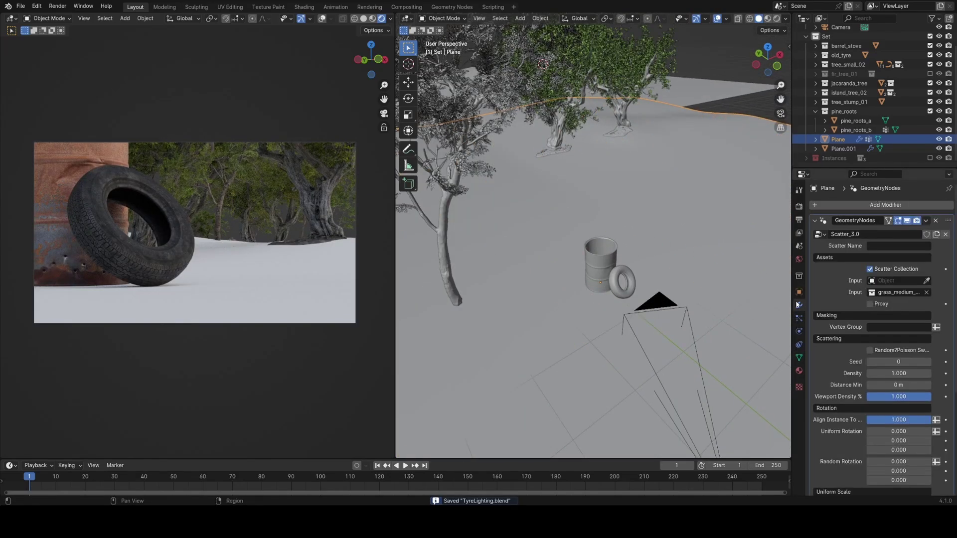
pyautogui.click(892, 327)
pyautogui.click(820, 351)
# Weight-paint the density group at weight 1.000 around the barrel and tyre, enlarging the brush radius to 129 px, and return to Object Mode.
pyautogui.hotkey('ctrl', 'Tab')
pyautogui.click(613, 243)
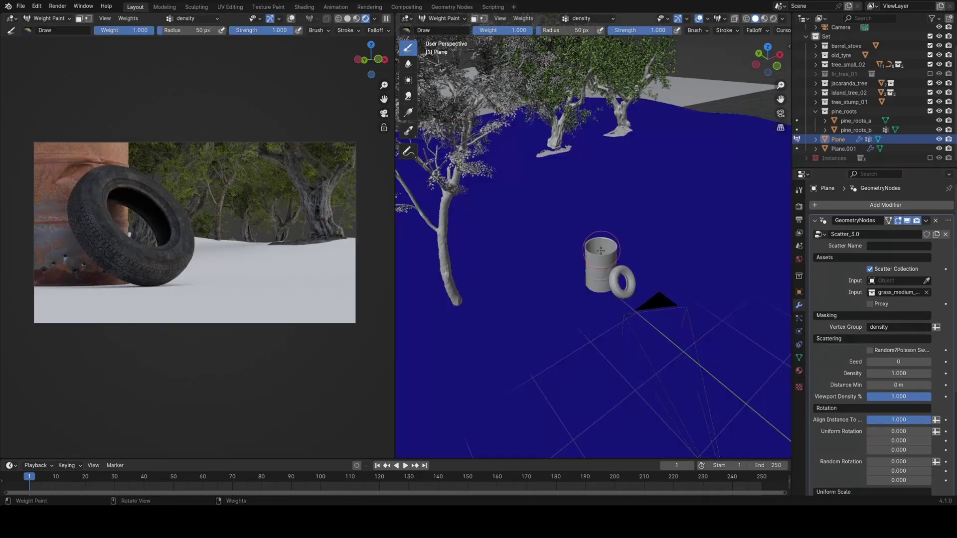
pyautogui.moveTo(579, 270); pyautogui.dragTo(656, 258)
pyautogui.press('f')
pyautogui.click(672, 244)
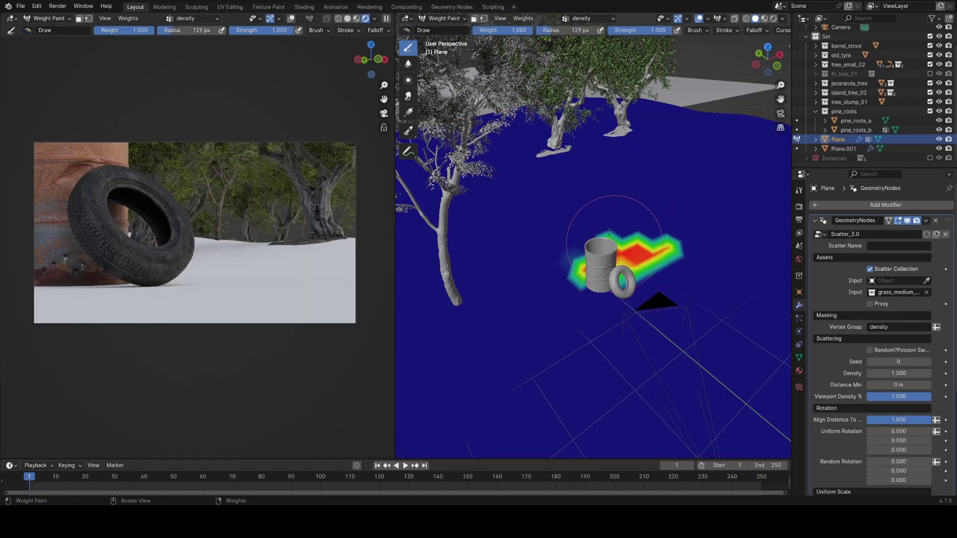
pyautogui.moveTo(609, 232)
pyautogui.mouseDown()
pyautogui.moveTo(698, 239)
pyautogui.moveTo(730, 269)
pyautogui.mouseUp()
pyautogui.hotkey('ctrl', 'Tab')
pyautogui.click(707, 282)
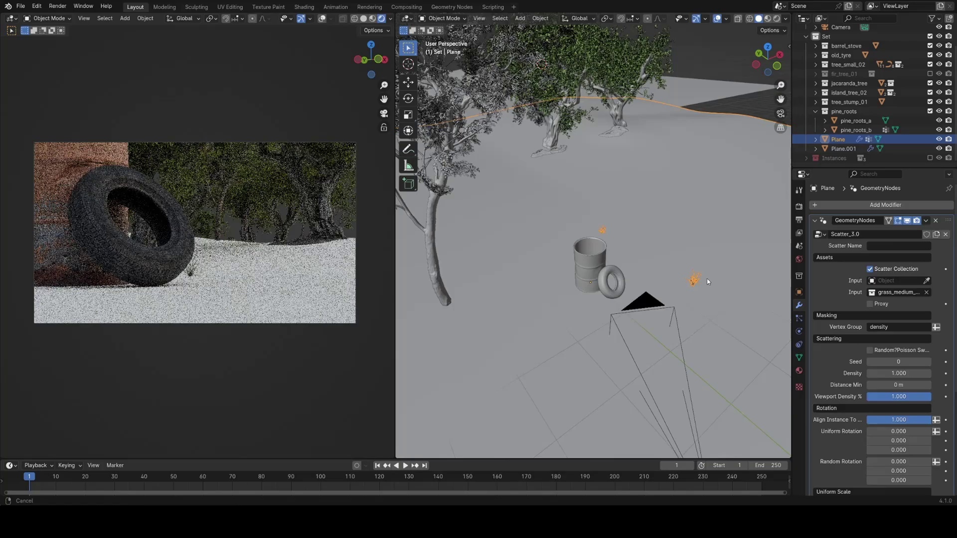
# Save the file and increase the density of the grass scattered on the Plane.
pyautogui.moveTo(707, 281); pyautogui.dragTo(785, 280, button='middle')
pyautogui.hotkey('ctrl', 's')
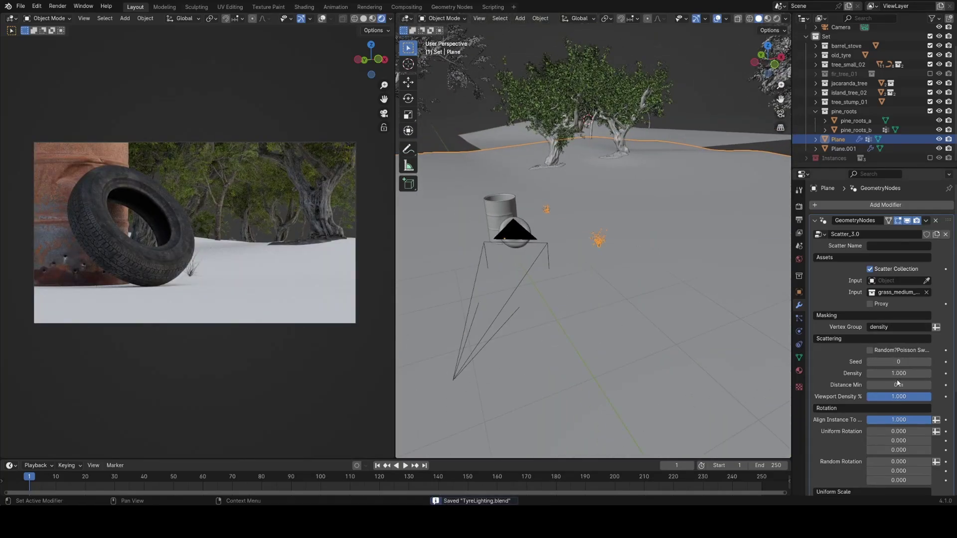
pyautogui.moveTo(890, 376); pyautogui.dragTo(902, 372)
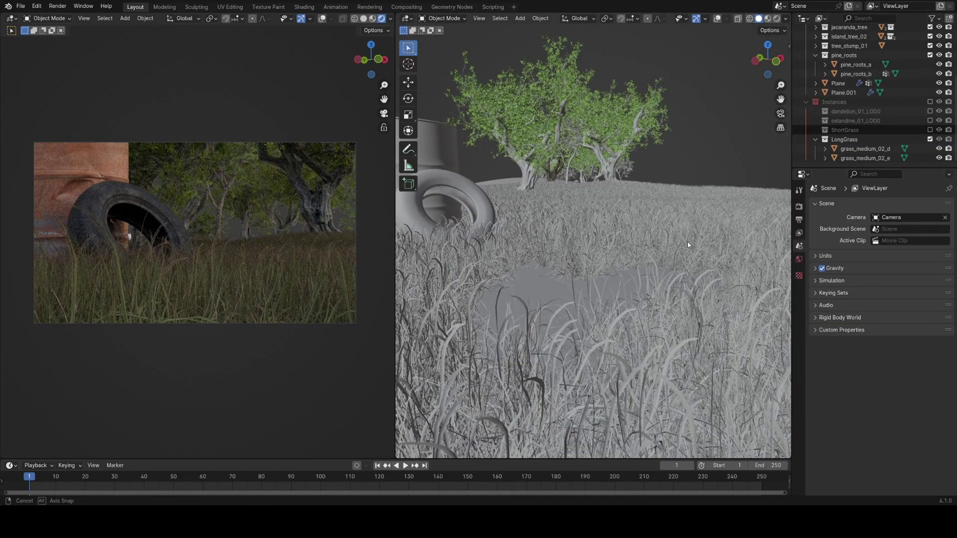
pyautogui.moveTo(687, 244); pyautogui.dragTo(688, 249, button='middle')
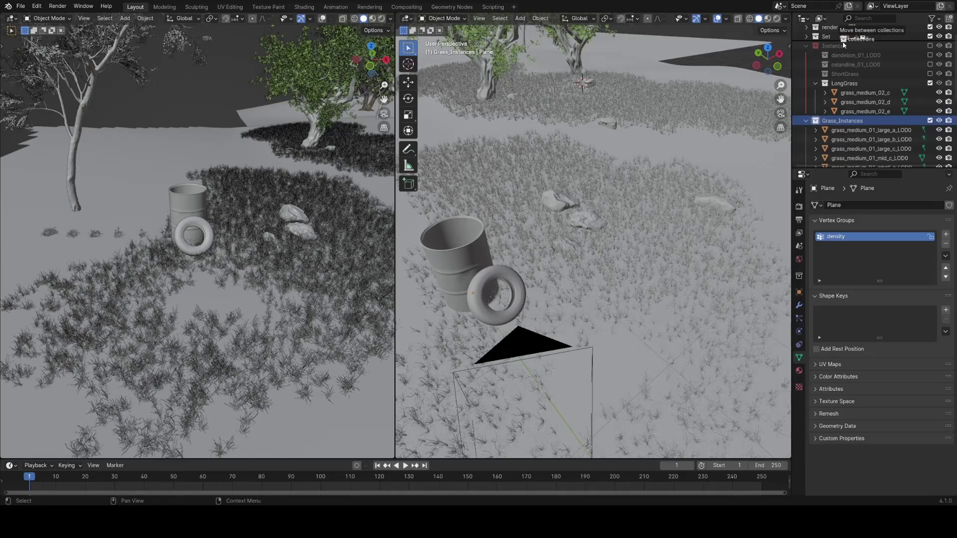
# Nest the Grass_Instances and Long collections under Instances, collapse the collection contents and save the file.
pyautogui.click(815, 83)
pyautogui.click(815, 92)
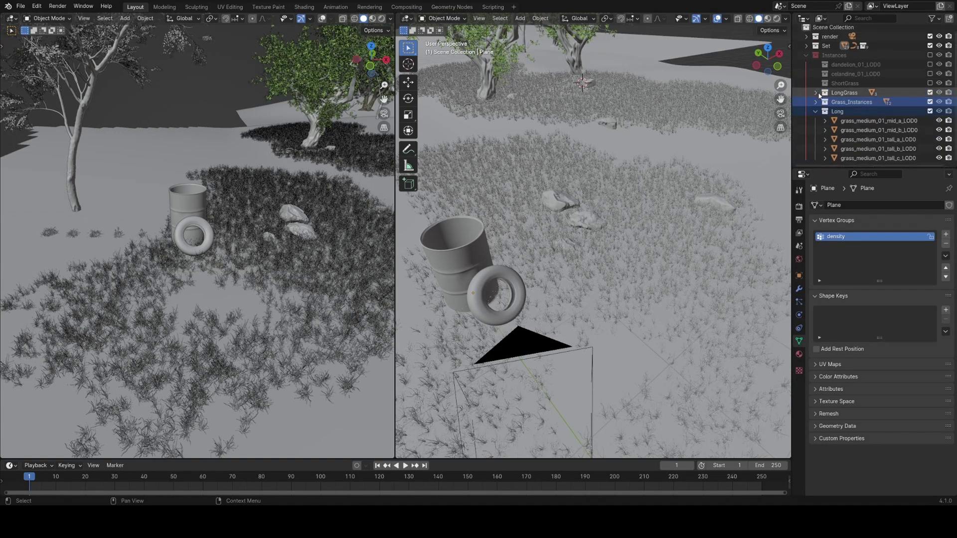
pyautogui.click(815, 111)
pyautogui.hotkey('ctrl', 's')
# Set Grass_Instances as the collection scattered by the Plane's Scatter_3.0 modifier.
pyautogui.press('a')
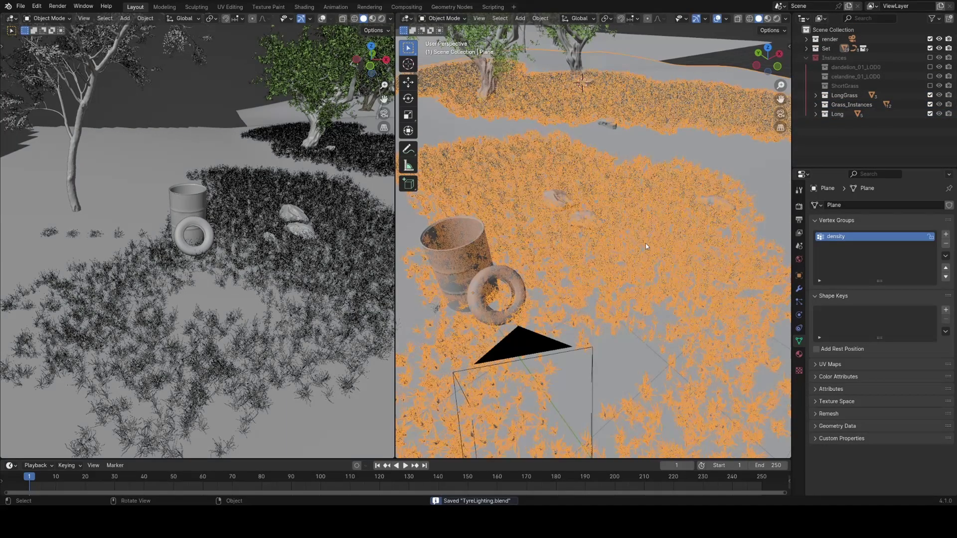
pyautogui.click(799, 289)
pyautogui.click(895, 292)
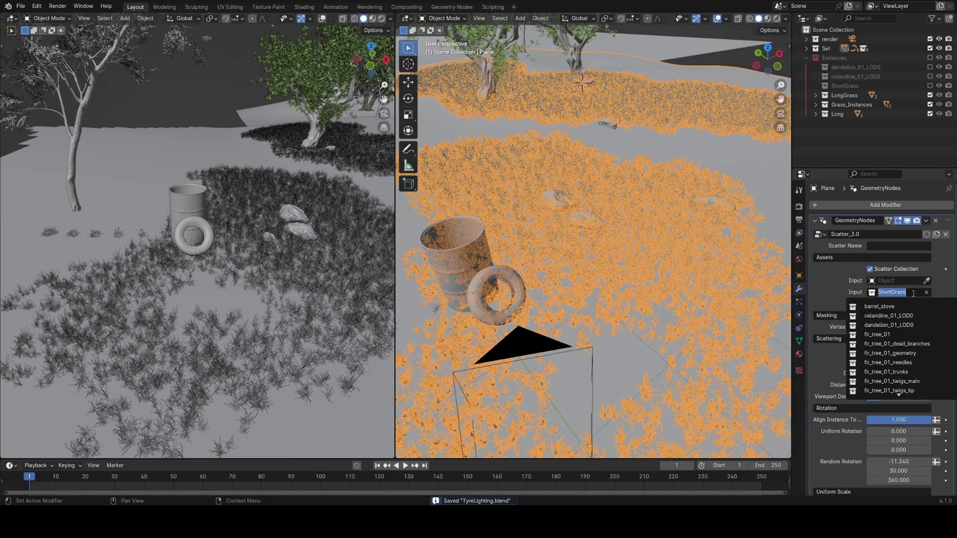
pyautogui.write('grass')
pyautogui.click(895, 307)
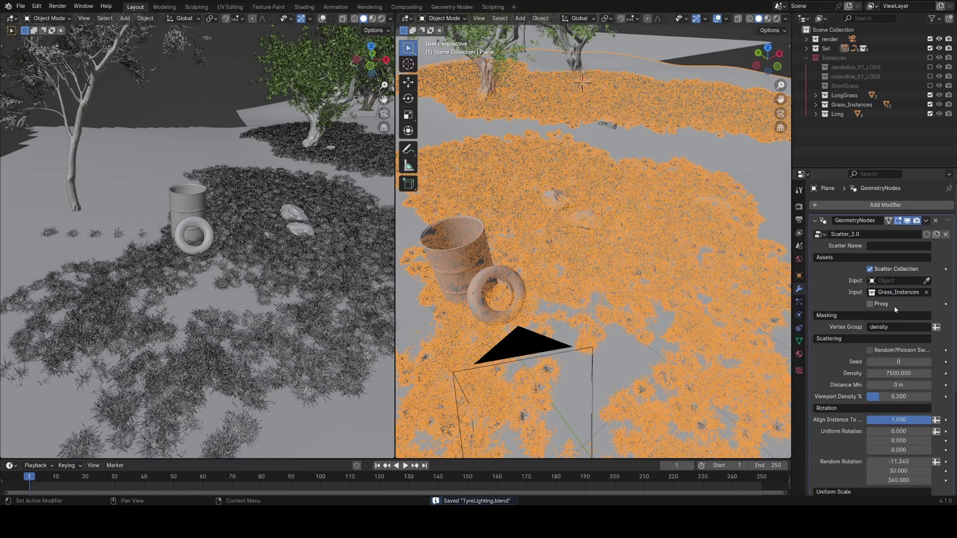
# Inspect the new grass up close, save the file and show the scene through the camera in rendered shading.
pyautogui.hotkey('shift', 'alt', 'z')
pyautogui.scroll(6, 316, 245)
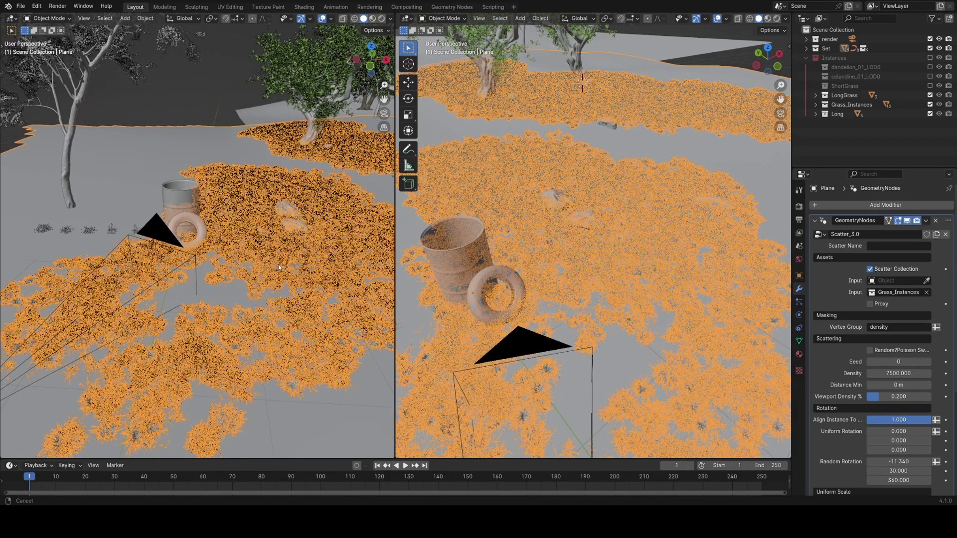
pyautogui.keyDown('shift'); pyautogui.moveTo(316, 279); pyautogui.dragTo(287, 226, button='middle'); pyautogui.keyUp('shift')
pyautogui.press('z')
pyautogui.click(280, 191)
pyautogui.scroll(-6, 276, 222)
pyautogui.moveTo(280, 192)
pyautogui.keyDown('shift'); pyautogui.mouseDown(button='middle')
pyautogui.moveTo(276, 223)
pyautogui.moveTo(251, 221)
pyautogui.mouseUp(button='middle'); pyautogui.keyUp('shift')
pyautogui.hotkey('ctrl', 's')
pyautogui.press('KP_0')
pyautogui.press('z')
pyautogui.click(318, 180)
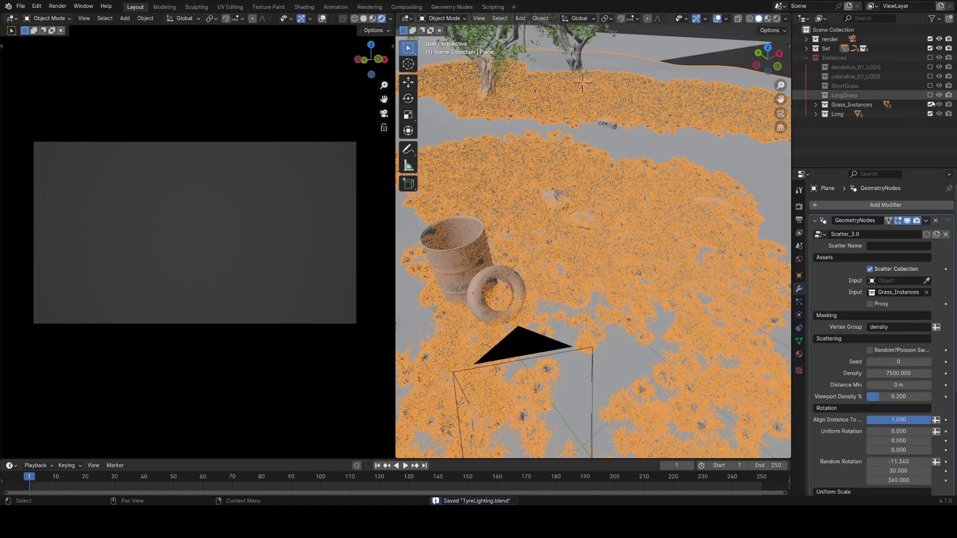
# Exclude the Grass_Instances and Long collections from the view layer and save the file.
pyautogui.moveTo(930, 105); pyautogui.dragTo(930, 114)
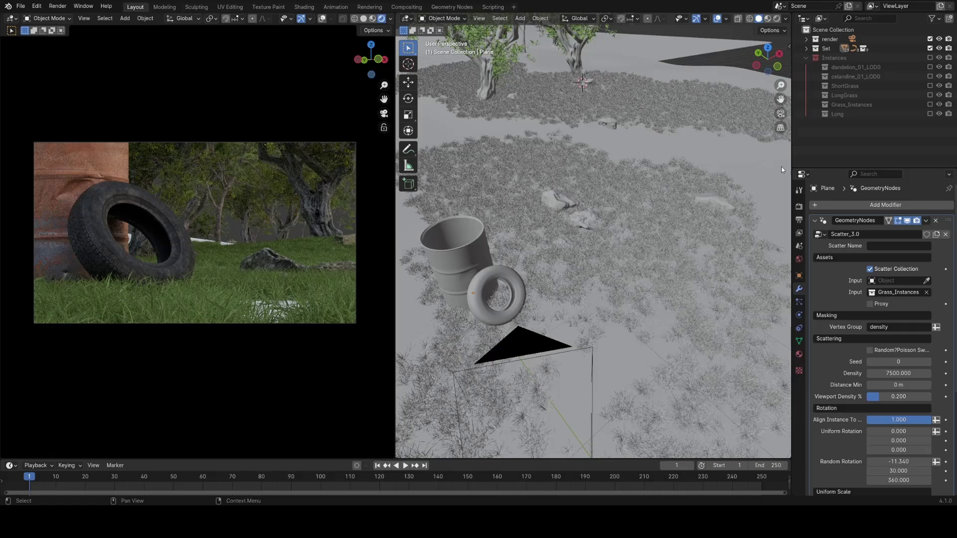
pyautogui.hotkey('ctrl', 's')
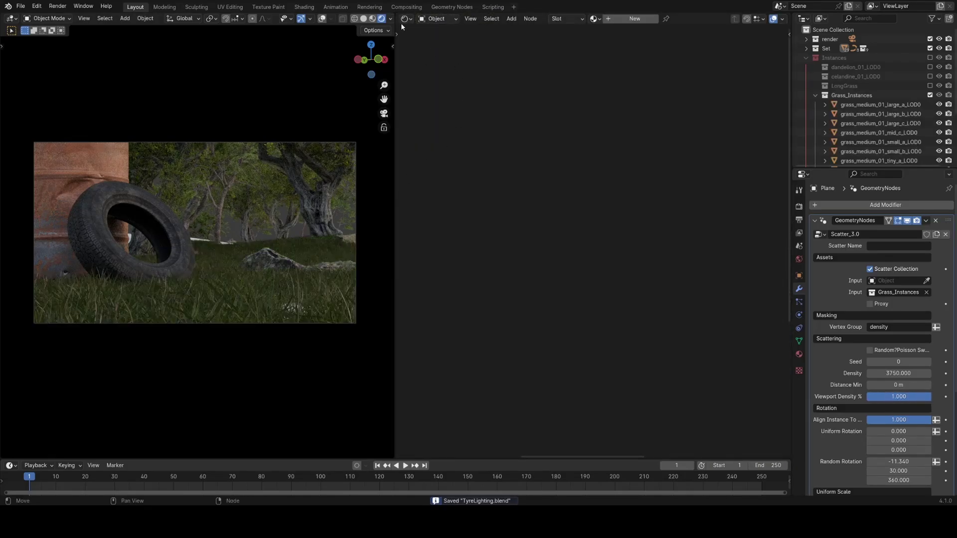
# In a 3D viewport, weight-paint the Plane's density group at weight 0.000 to widen the clearing in front of the tyre.
pyautogui.click(405, 18)
pyautogui.click(438, 44)
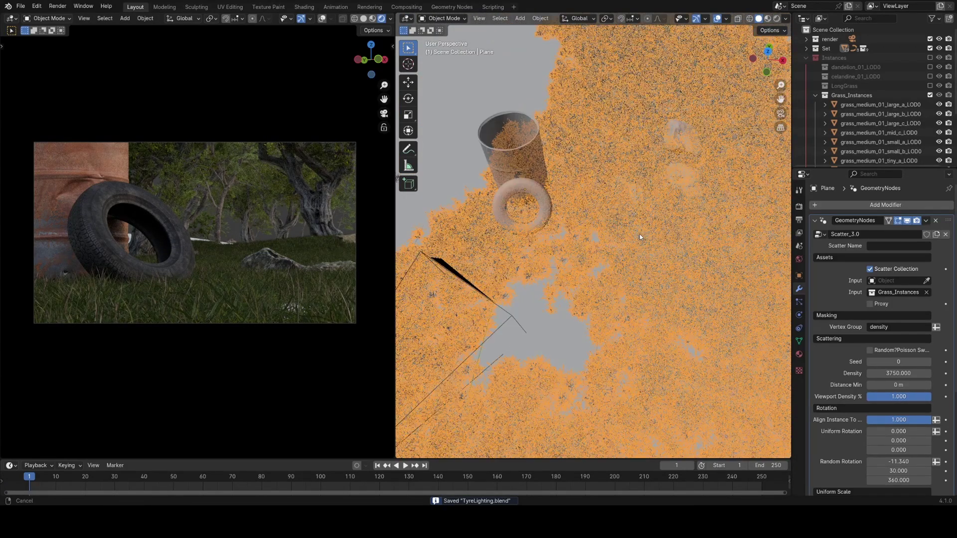
pyautogui.hotkey('ctrl', 'Tab')
pyautogui.click(600, 189)
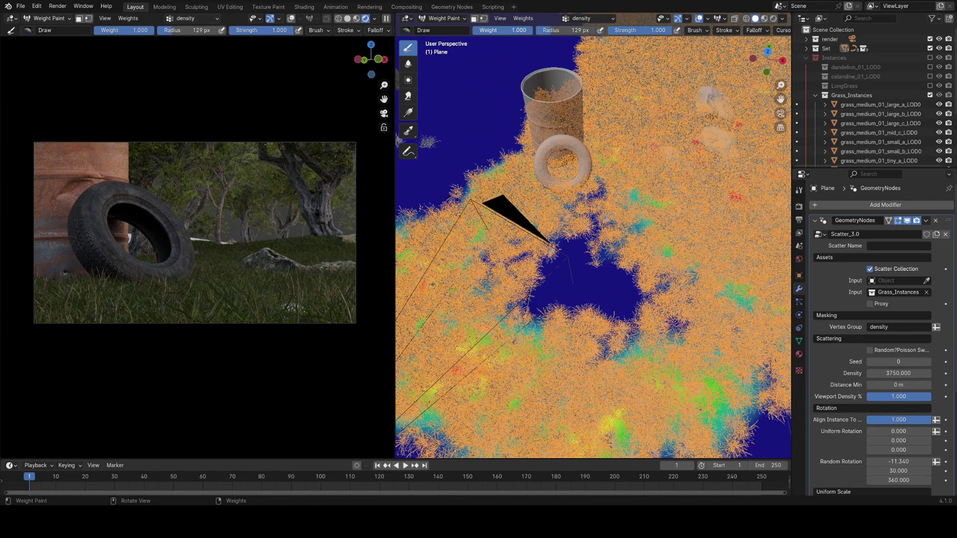
pyautogui.moveTo(504, 46); pyautogui.dragTo(451, 46)
pyautogui.moveTo(494, 298); pyautogui.dragTo(481, 239)
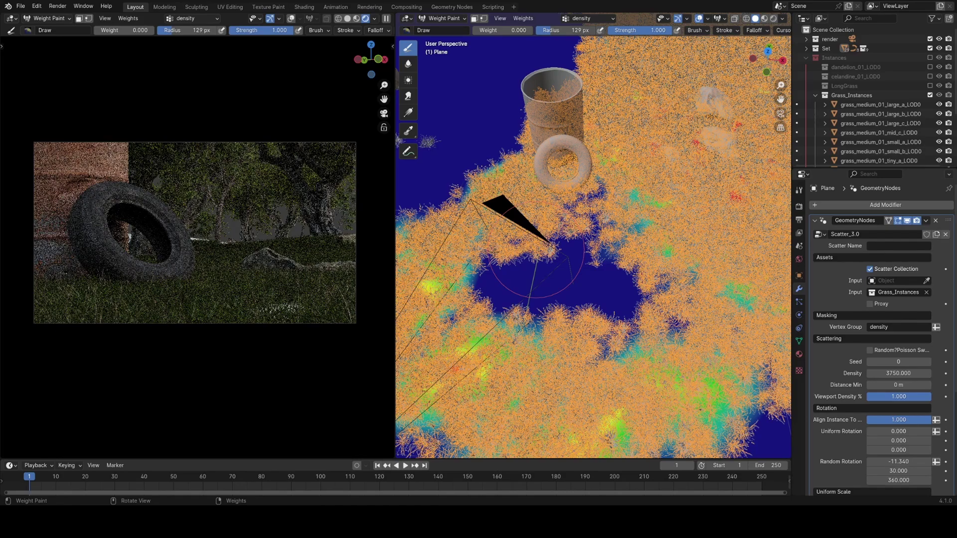
pyautogui.moveTo(536, 250); pyautogui.dragTo(534, 296, button='middle')
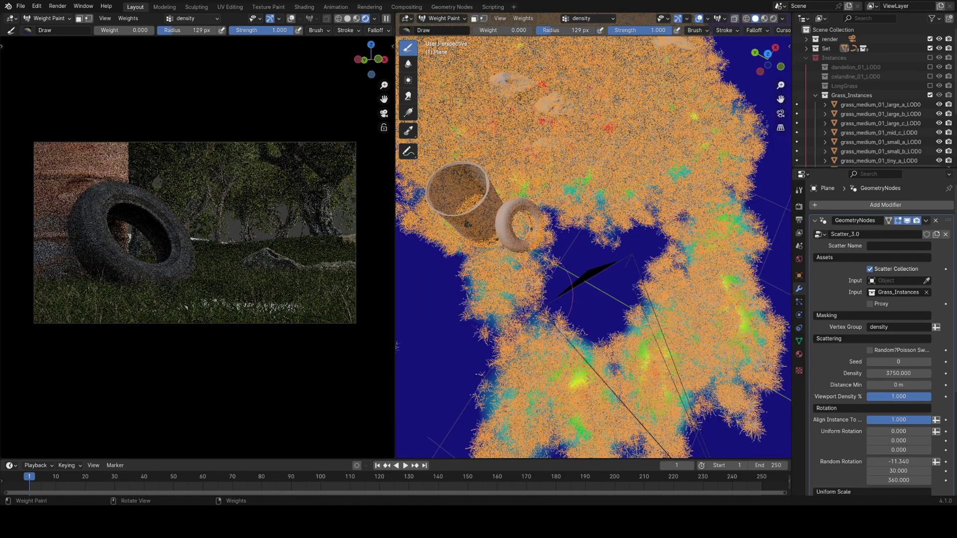
pyautogui.moveTo(543, 276); pyautogui.dragTo(528, 339, button='middle')
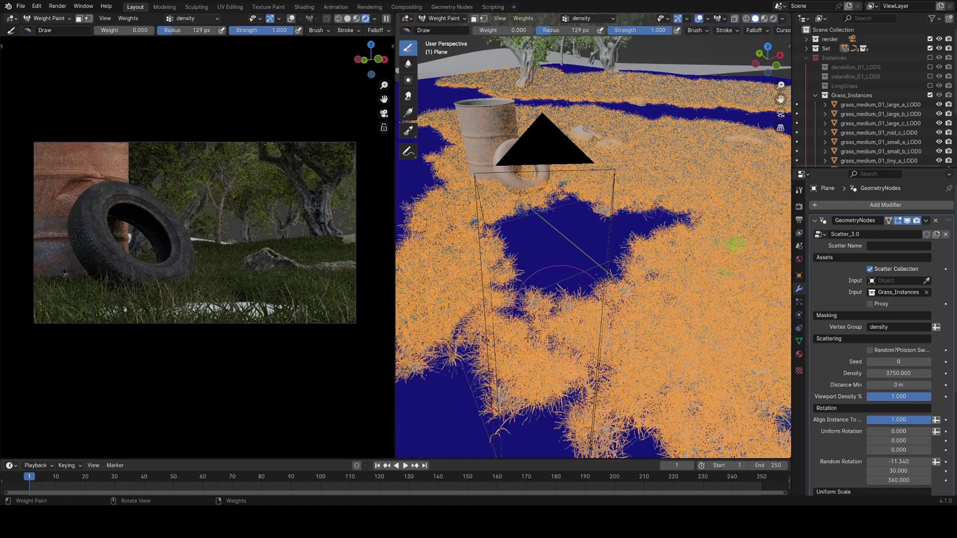
pyautogui.moveTo(527, 338)
pyautogui.mouseDown()
pyautogui.moveTo(543, 327)
pyautogui.moveTo(516, 339)
pyautogui.moveTo(596, 323)
pyautogui.mouseUp()
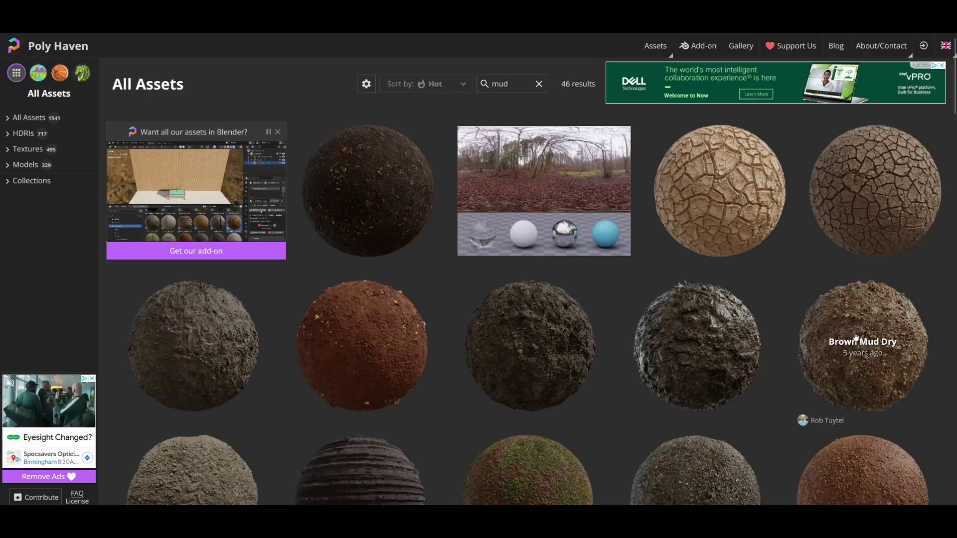
# Open the Brown Mud Dry texture on Poly Haven and its download resolution options.
pyautogui.click(862, 349)
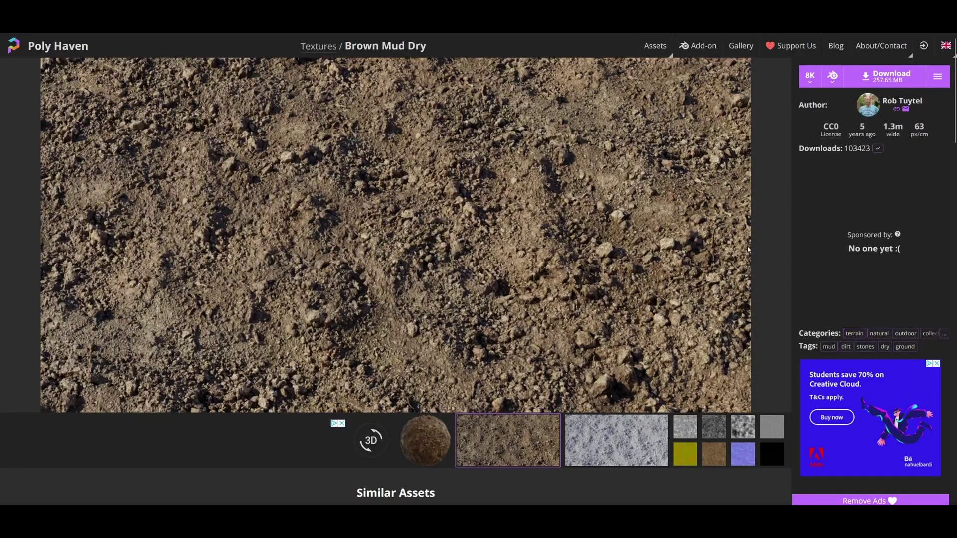
pyautogui.click(806, 86)
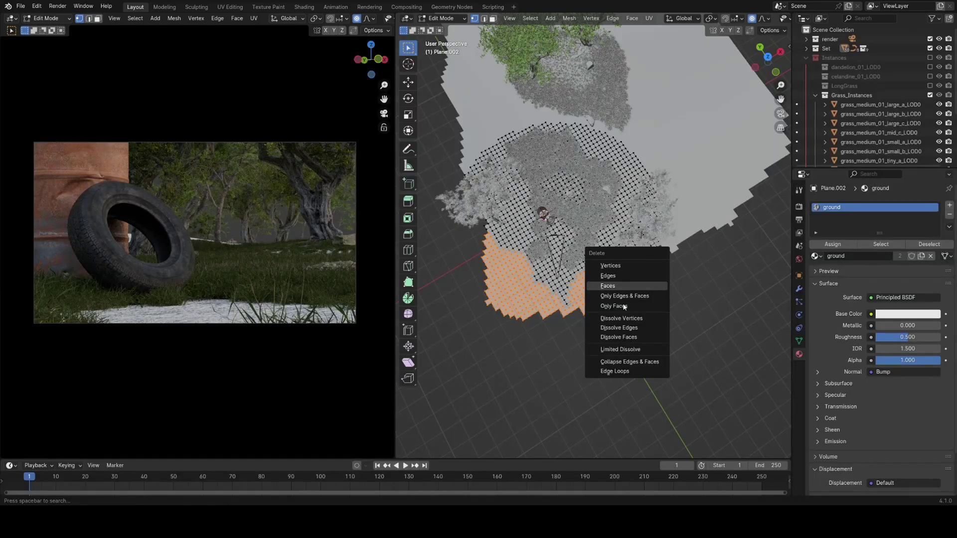
# Delete the selected outer faces of Plane.002 and save the file.
pyautogui.click(619, 284)
pyautogui.moveTo(619, 284); pyautogui.dragTo(649, 279, button='middle')
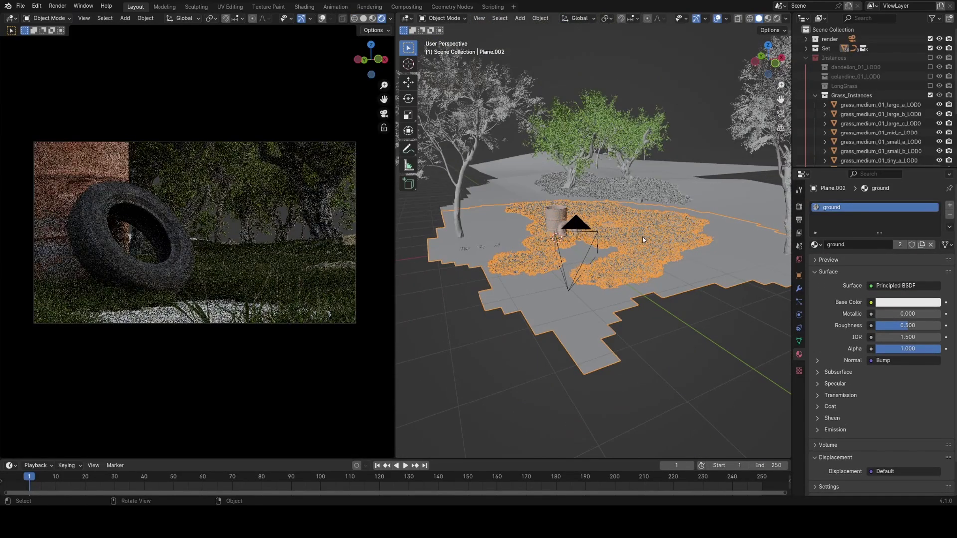
pyautogui.hotkey('ctrl', 's')
# Set the ground material's surface displacement method to Displacement and Bump, and save the file.
pyautogui.moveTo(633, 277); pyautogui.dragTo(647, 250, button='middle')
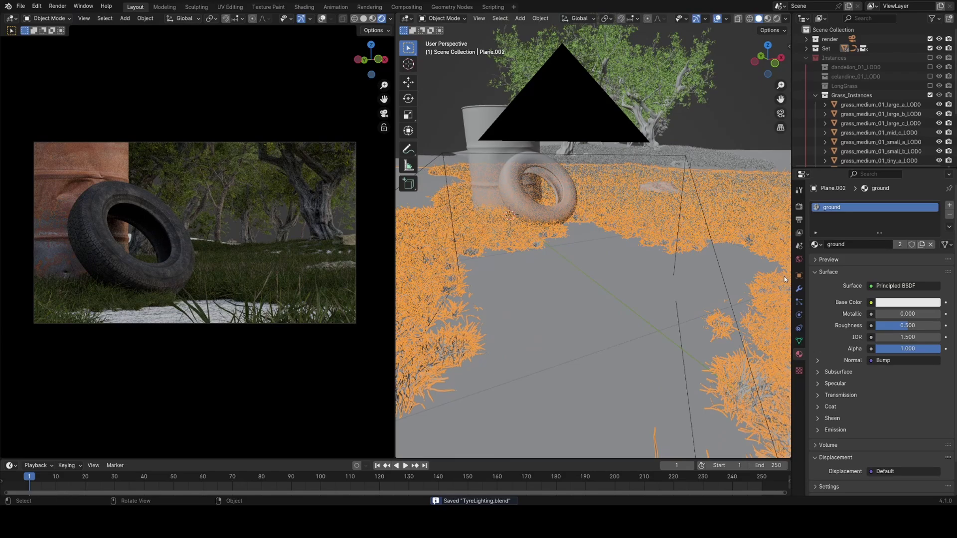
pyautogui.click(798, 290)
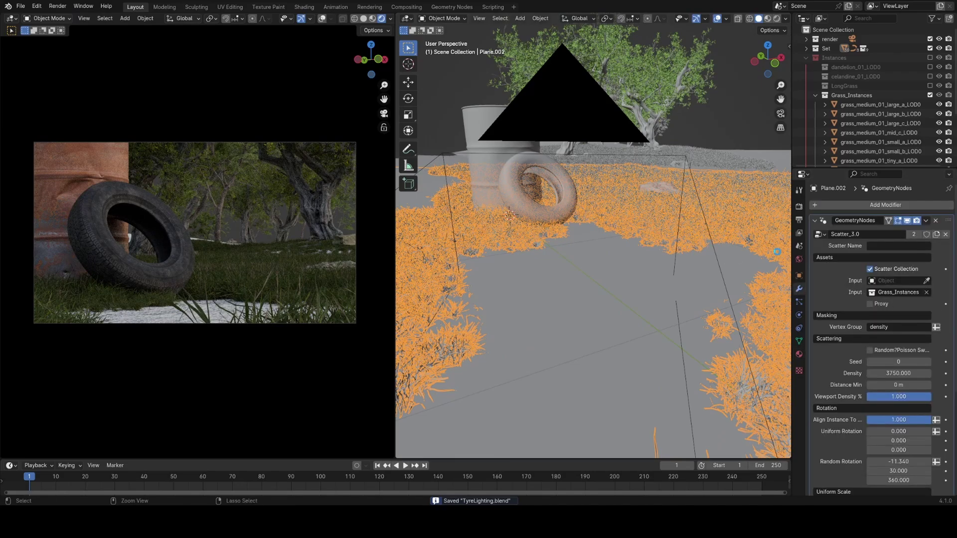
pyautogui.click(799, 354)
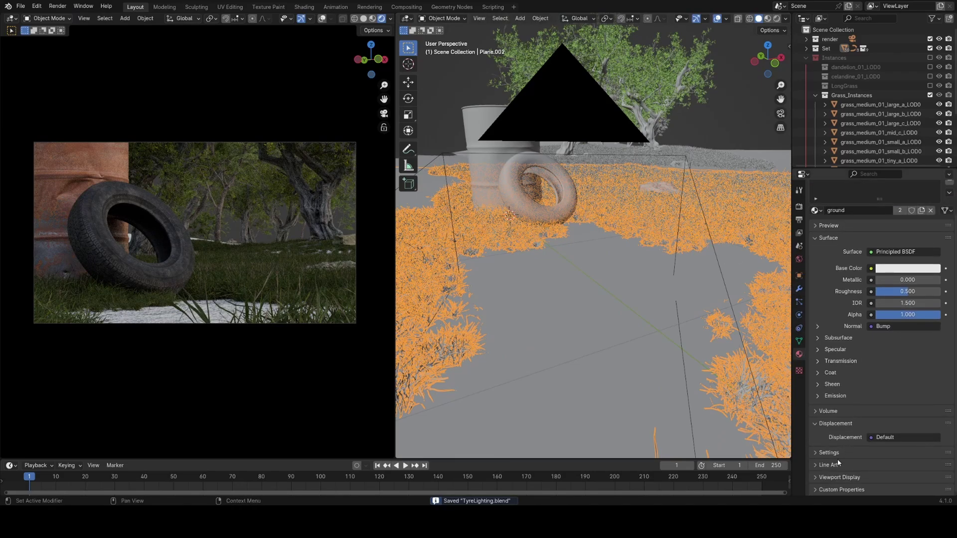
pyautogui.click(829, 453)
pyautogui.scroll(-5, 885, 435)
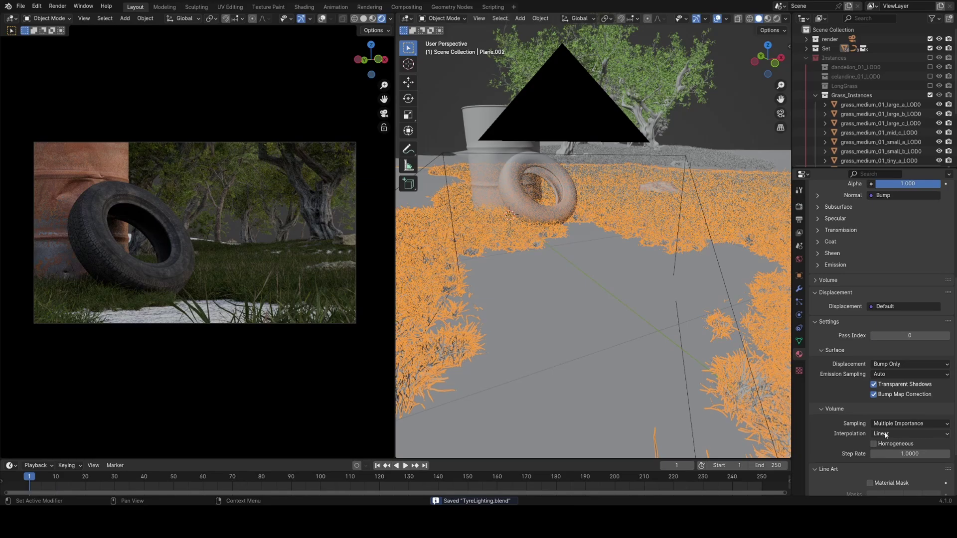
pyautogui.click(886, 365)
pyautogui.click(903, 393)
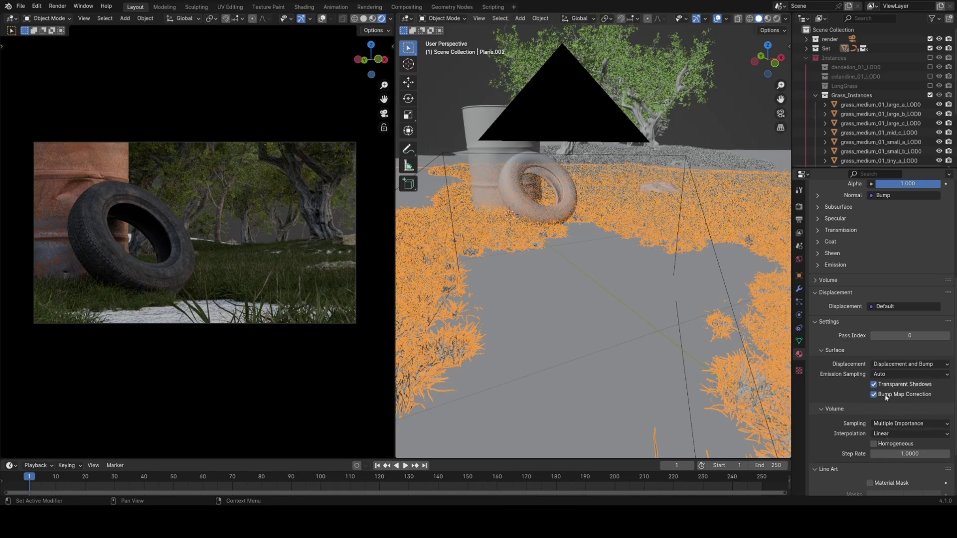
pyautogui.hotkey('ctrl', 's')
# Change the solid-shaded 3D viewport to a Shader Editor and cut the Bump node's link to the Principled BSDF.
pyautogui.click(408, 18)
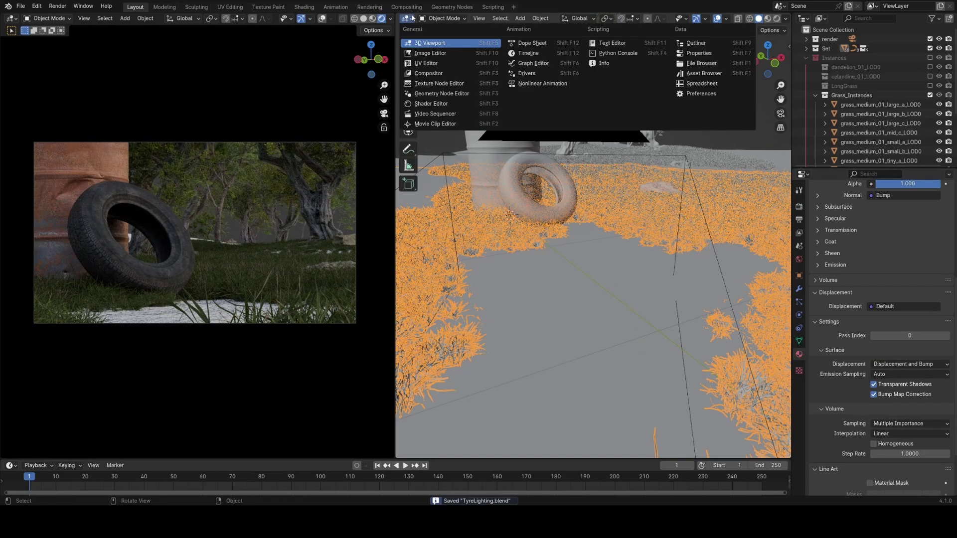
pyautogui.click(432, 102)
pyautogui.scroll(-1, 652, 254)
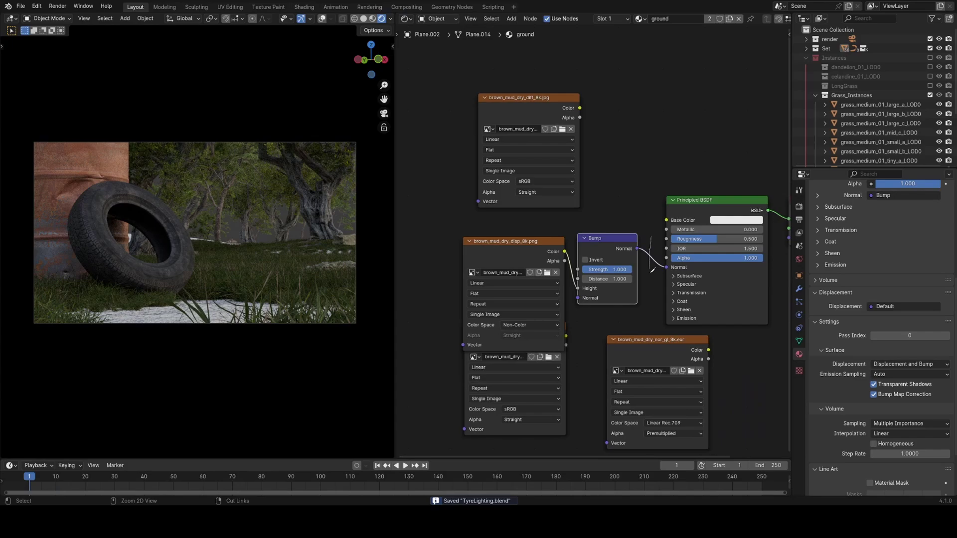
pyautogui.keyDown('ctrl'); pyautogui.moveTo(652, 270); pyautogui.dragTo(666, 298, button='right'); pyautogui.keyUp('ctrl')
# Add a Displacement node linked to the Material Output's Displacement, and feed its Height from the brown_mud_dry_disp_8k.png colour.
pyautogui.moveTo(657, 293); pyautogui.dragTo(563, 277, button='middle')
pyautogui.scroll(1, 564, 276)
pyautogui.scroll(-1, 670, 303)
pyautogui.hotkey('shift', 'a')
pyautogui.write('d')
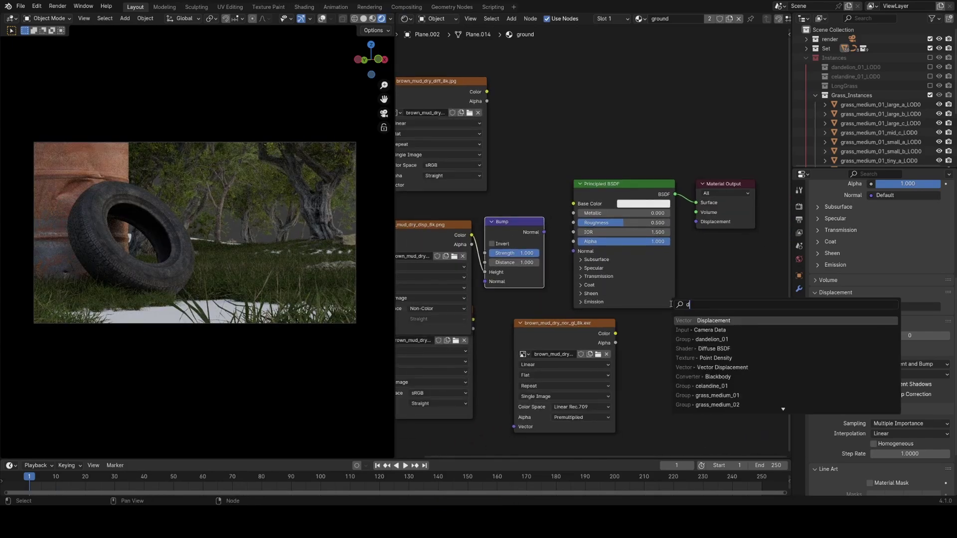
pyautogui.click(686, 320)
pyautogui.moveTo(723, 340); pyautogui.dragTo(696, 221)
pyautogui.moveTo(471, 234); pyautogui.dragTo(664, 361)
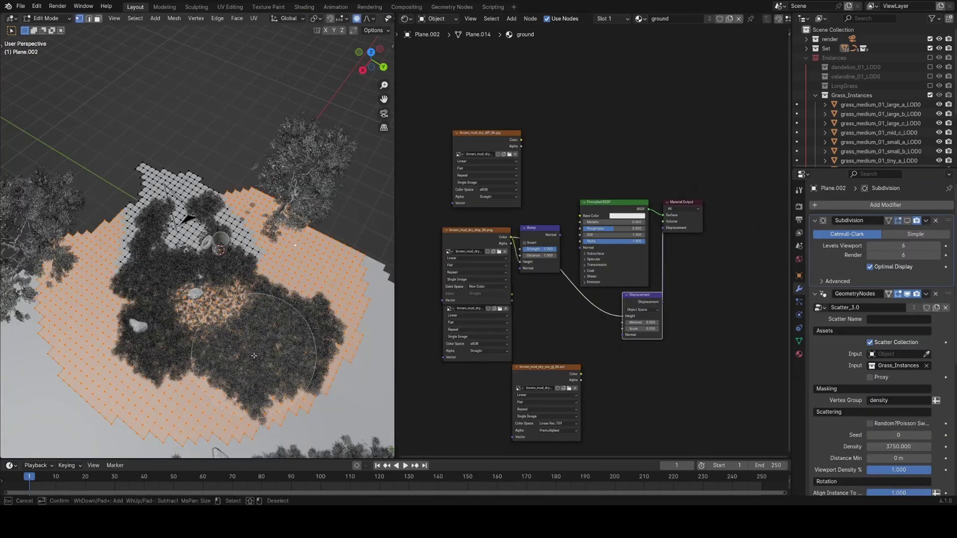
# Separate the circle-selected ground faces beyond the barrel from Plane.002 into their own object.
pyautogui.press('Escape')
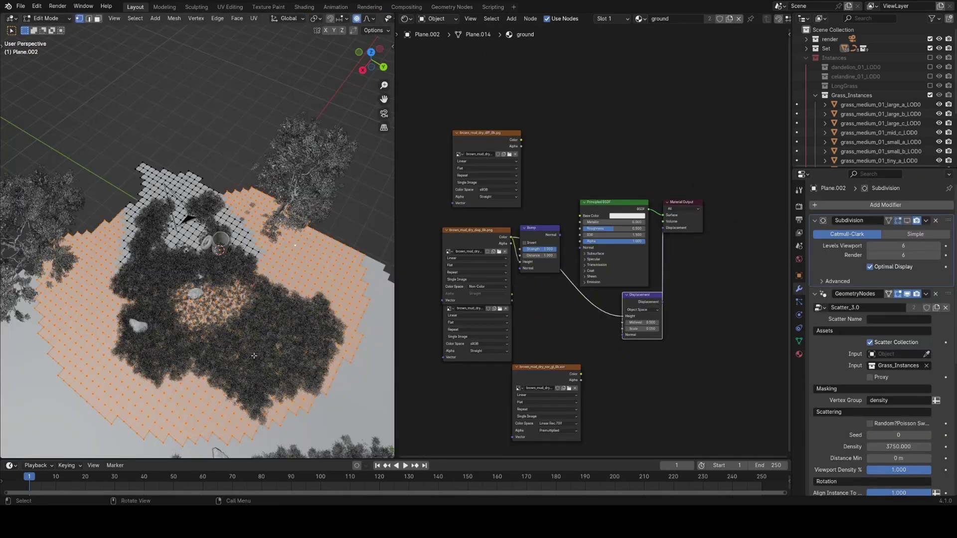
pyautogui.press('p')
pyautogui.click(232, 289)
pyautogui.press('Tab')
pyautogui.press('Tab')
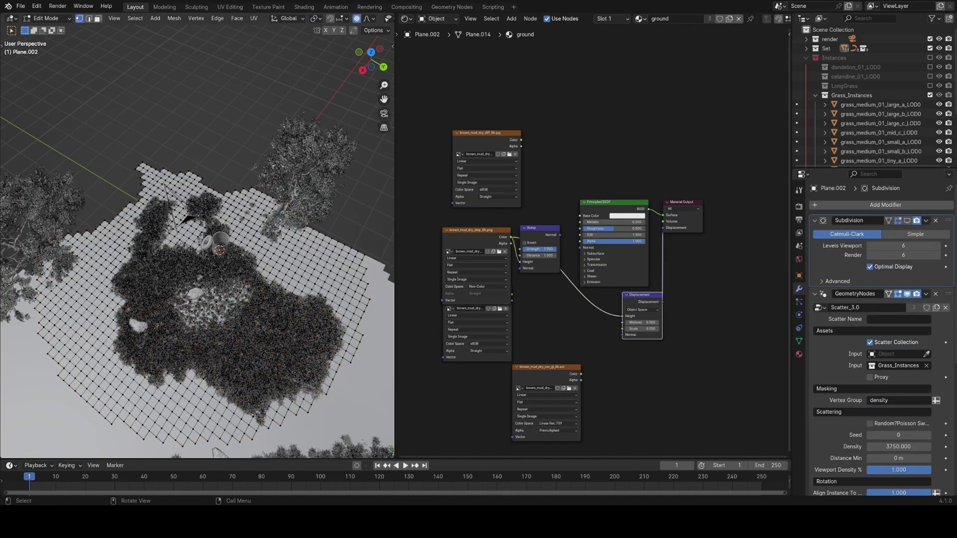
# Circle-select and delete the strip of ground mesh behind the camera, and save the file.
pyautogui.press('c')
pyautogui.moveTo(132, 132); pyautogui.dragTo(212, 149)
pyautogui.press('Escape')
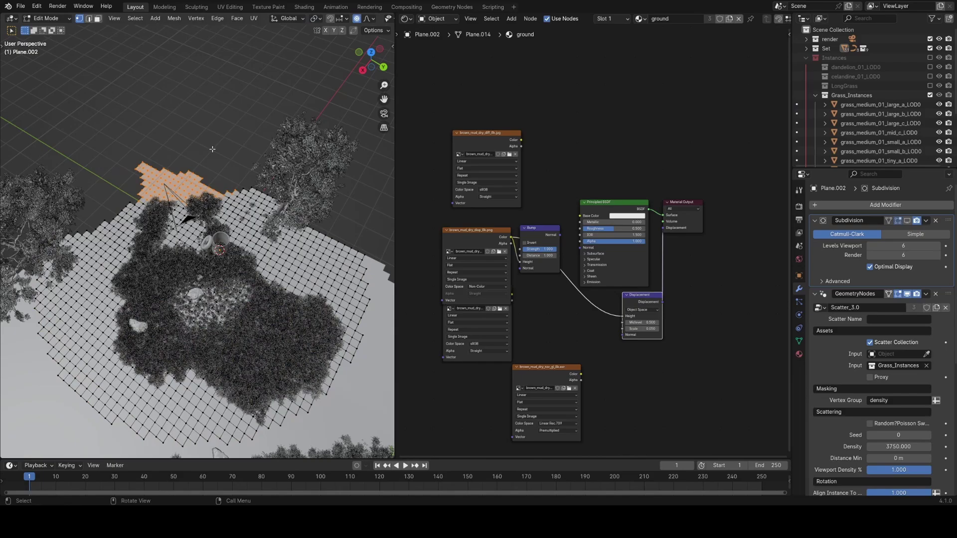
pyautogui.hotkey('ctrl', 'g')
pyautogui.click(250, 188)
pyautogui.hotkey('alt', 'a')
pyautogui.press('Tab')
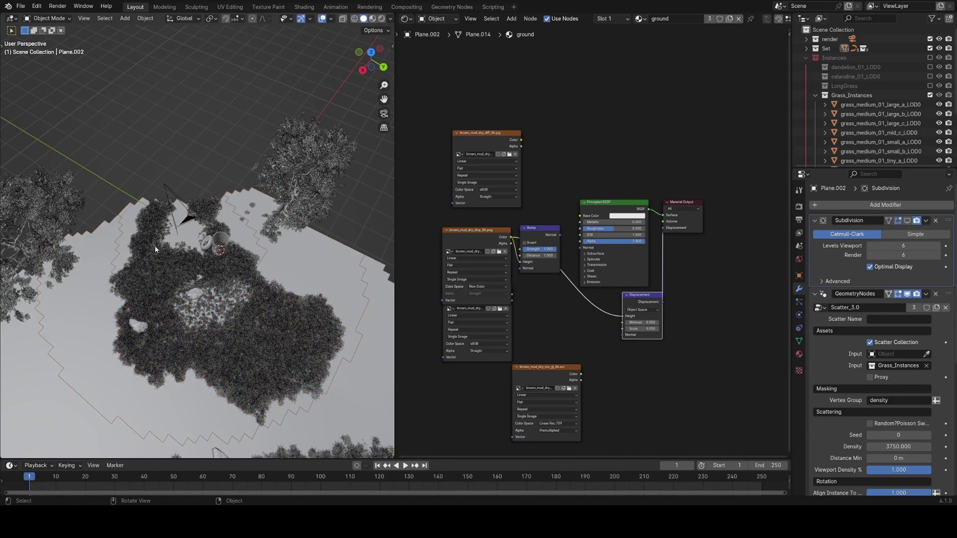
pyautogui.hotkey('ctrl', 's')
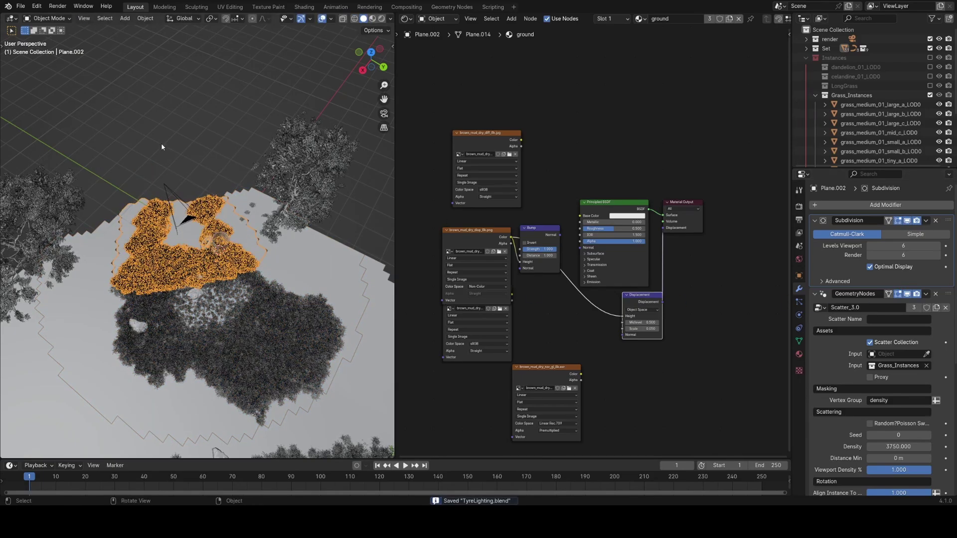
# Show the scene through the camera in rendered shading and shift the Bump node closer to the Principled BSDF.
pyautogui.hotkey('alt', 'a')
pyautogui.press('KP_0')
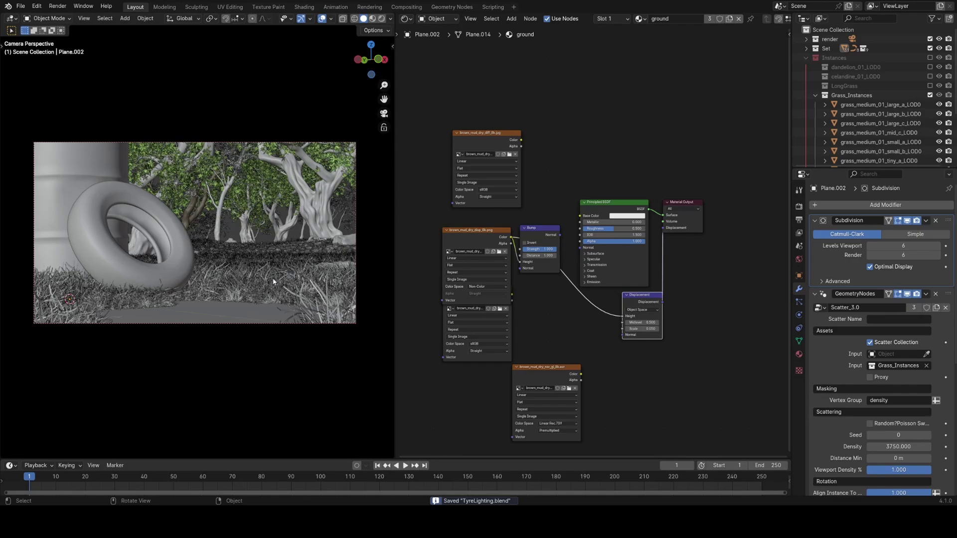
pyautogui.press('z')
pyautogui.click(328, 233)
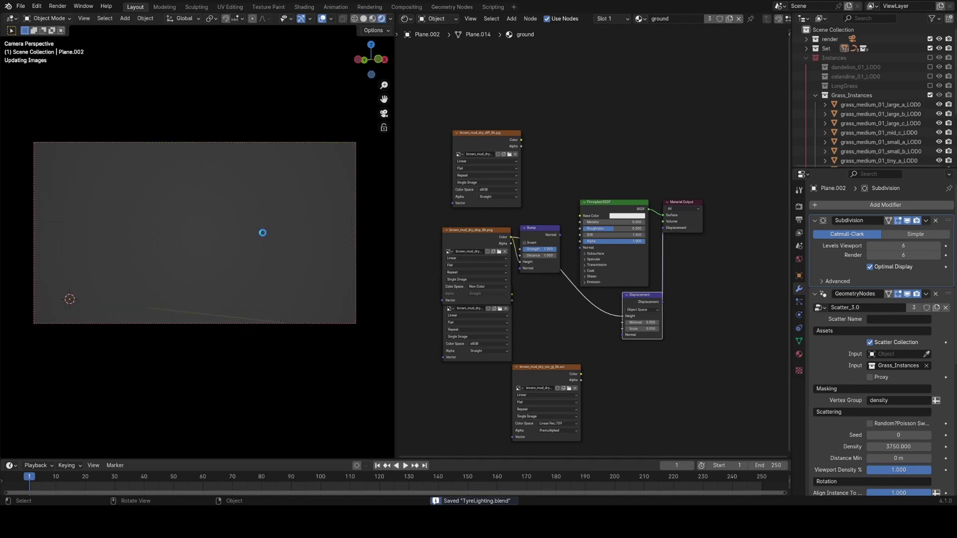
pyautogui.moveTo(541, 230); pyautogui.dragTo(549, 217)
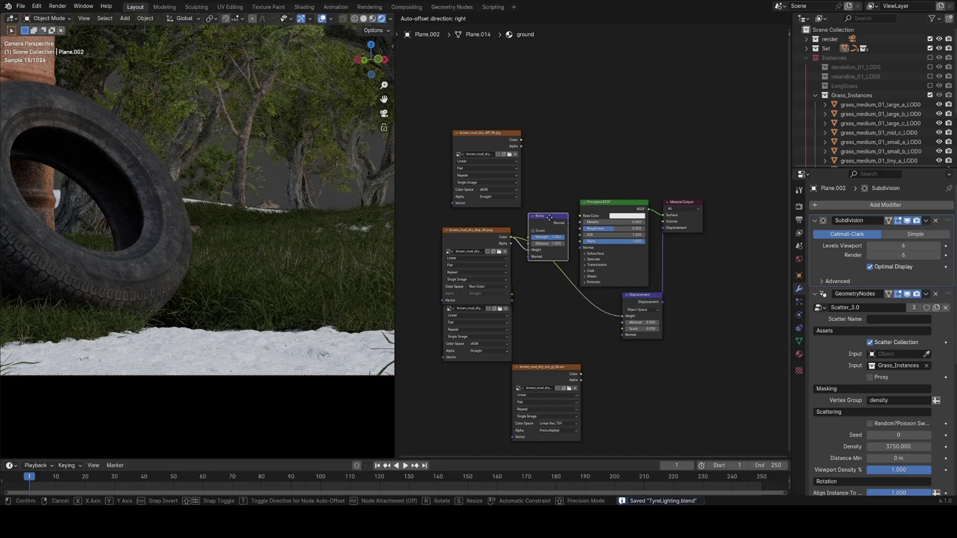
pyautogui.click(549, 217)
pyautogui.scroll(-2, 240, 249)
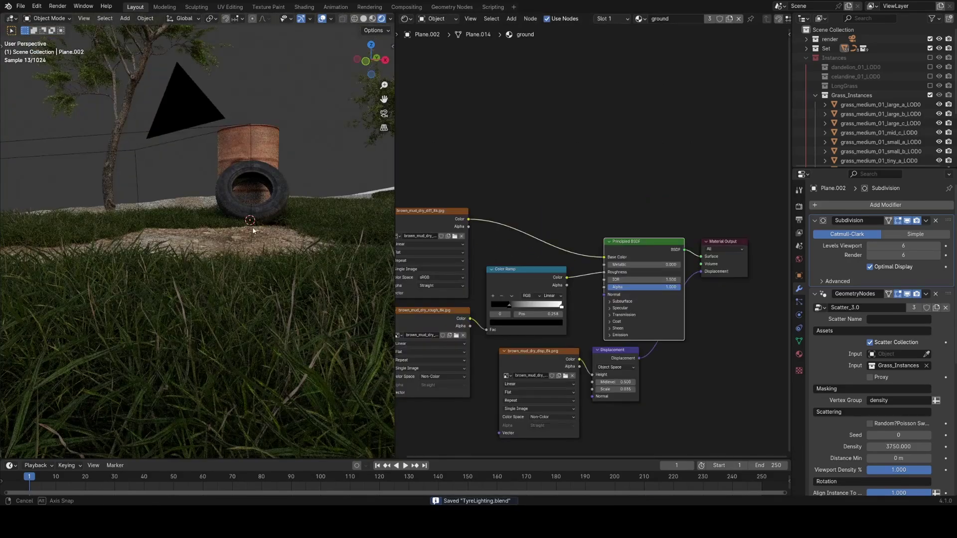
# Detach the Color Ramp node from the ground material's roughness link and delete it.
pyautogui.moveTo(252, 230); pyautogui.dragTo(293, 230, button='middle')
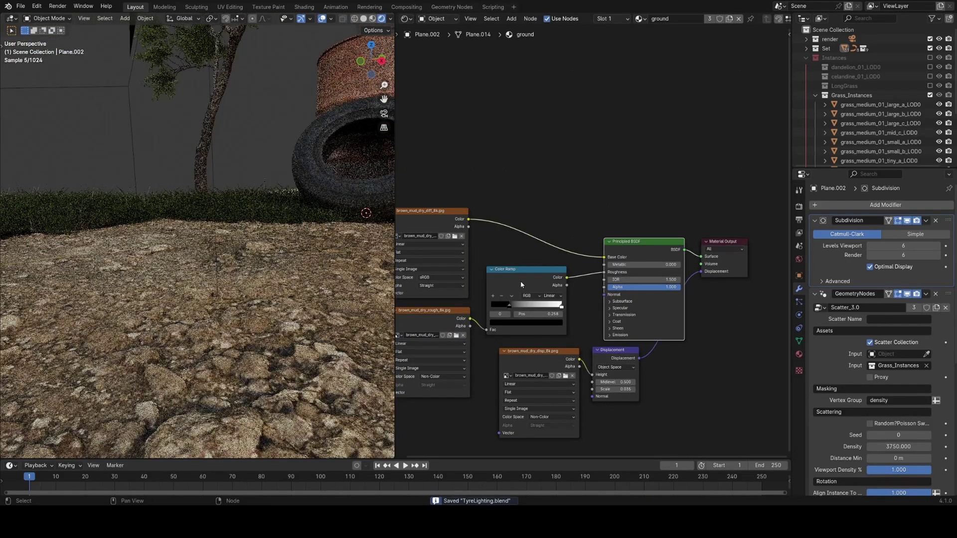
pyautogui.scroll(3, 514, 312)
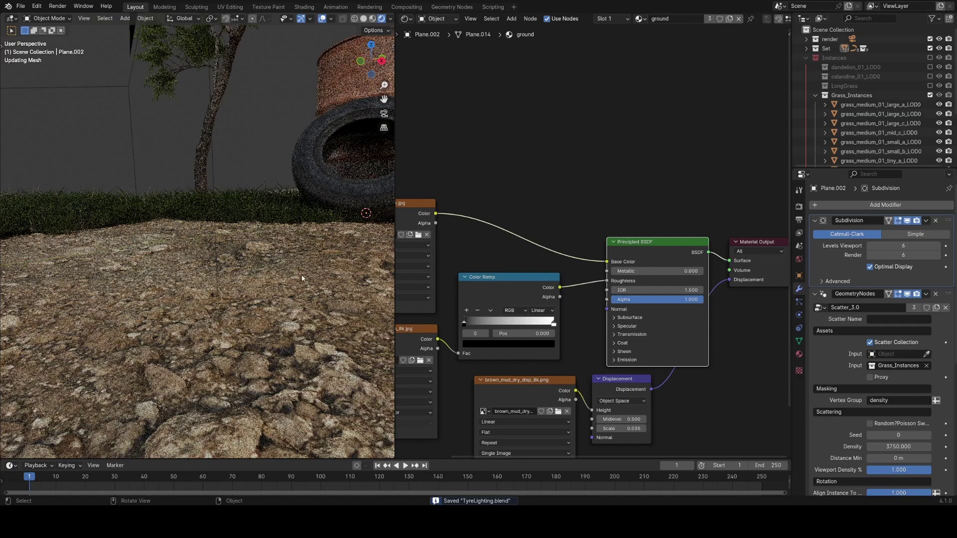
pyautogui.keyDown('alt'); pyautogui.moveTo(506, 294); pyautogui.dragTo(602, 120); pyautogui.keyUp('alt')
pyautogui.press('x')
pyautogui.scroll(-4, 333, 213)
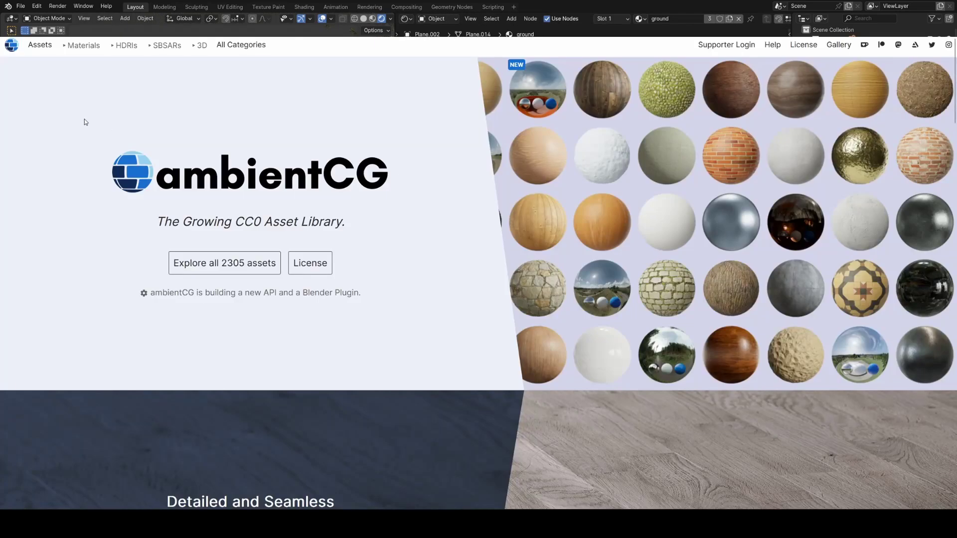
# Switch to ambientCG, search its materials for ground, and open the Ground 037 material.
pyautogui.click(82, 45)
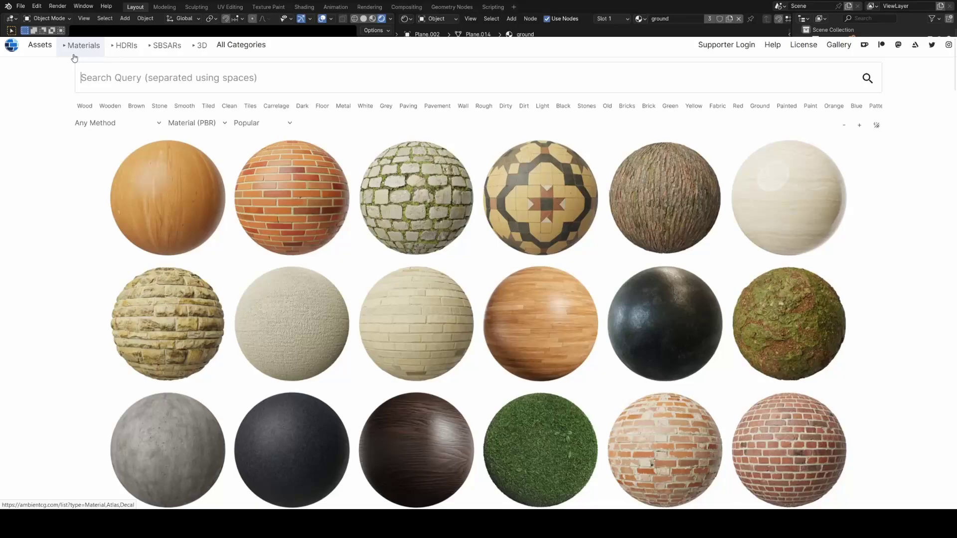
pyautogui.write('gro')
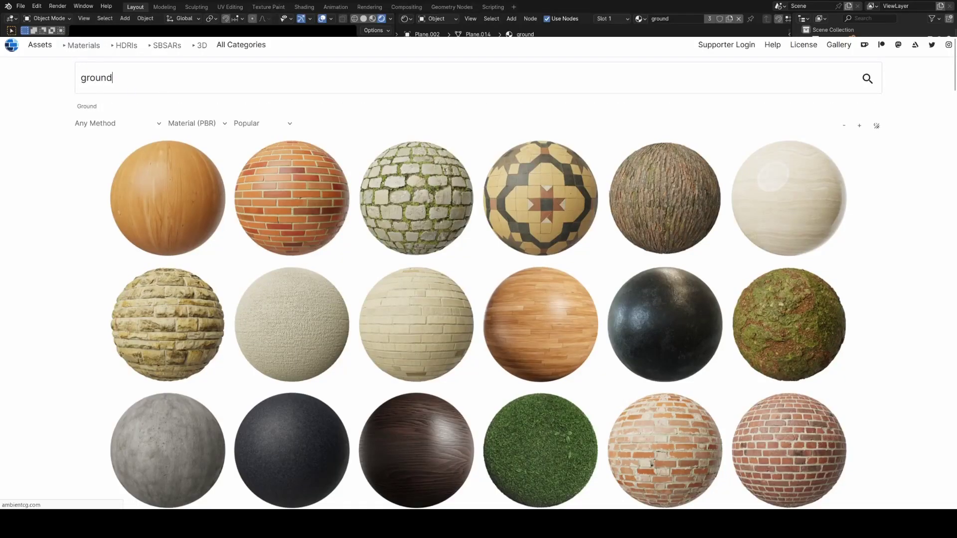
pyautogui.write('und')
pyautogui.press('Return')
pyautogui.click(671, 208)
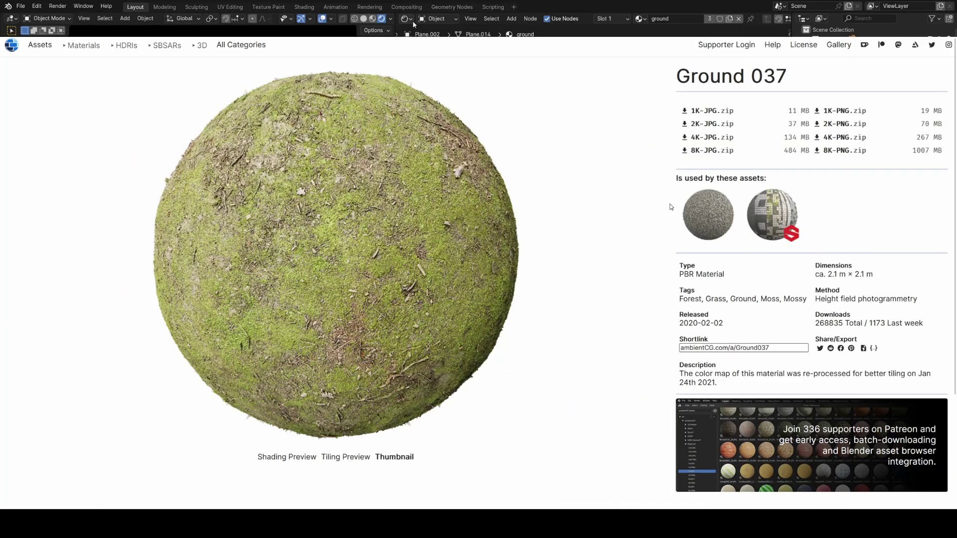
# Duplicate the Displacement node below the original and feed its Height from the Ground037_4K-PNG_Displacement.png colour.
pyautogui.click(411, 20)
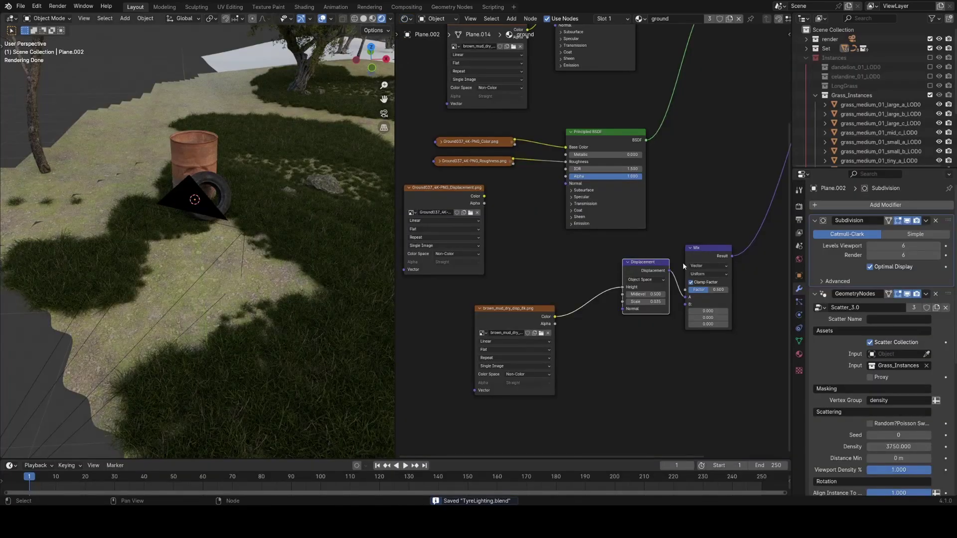
pyautogui.hotkey('shift', 'd')
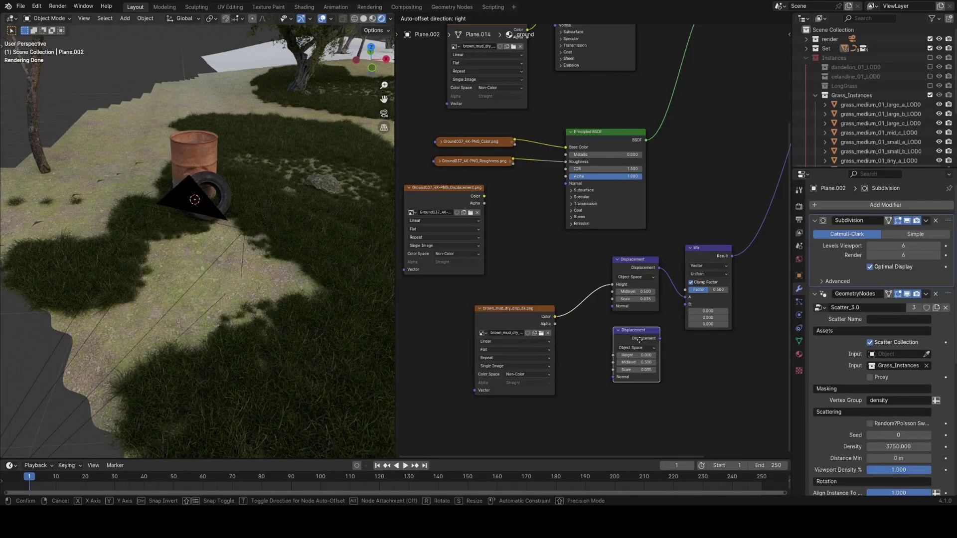
pyautogui.click(641, 337)
pyautogui.moveTo(484, 196); pyautogui.dragTo(613, 350)
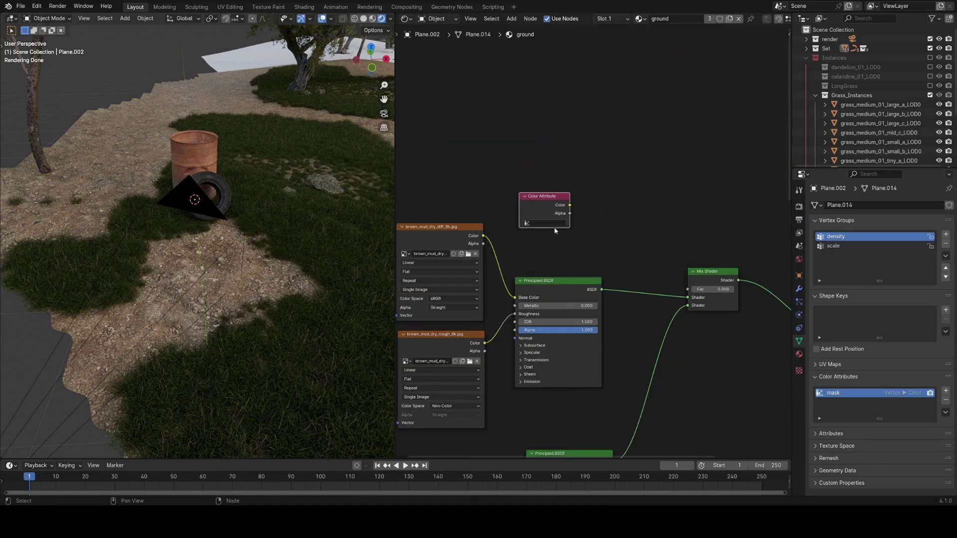
# Choose the mask attribute in the Color Attribute node and connect its Color to the Mix Shader's Fac.
pyautogui.click(550, 223)
pyautogui.press('Return')
pyautogui.moveTo(570, 205); pyautogui.dragTo(654, 243)
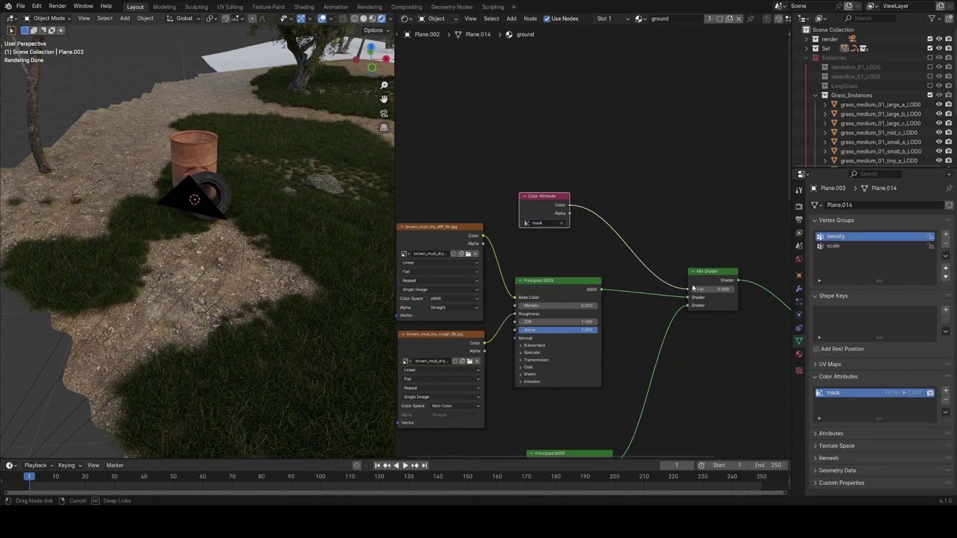
pyautogui.moveTo(692, 288); pyautogui.dragTo(689, 289)
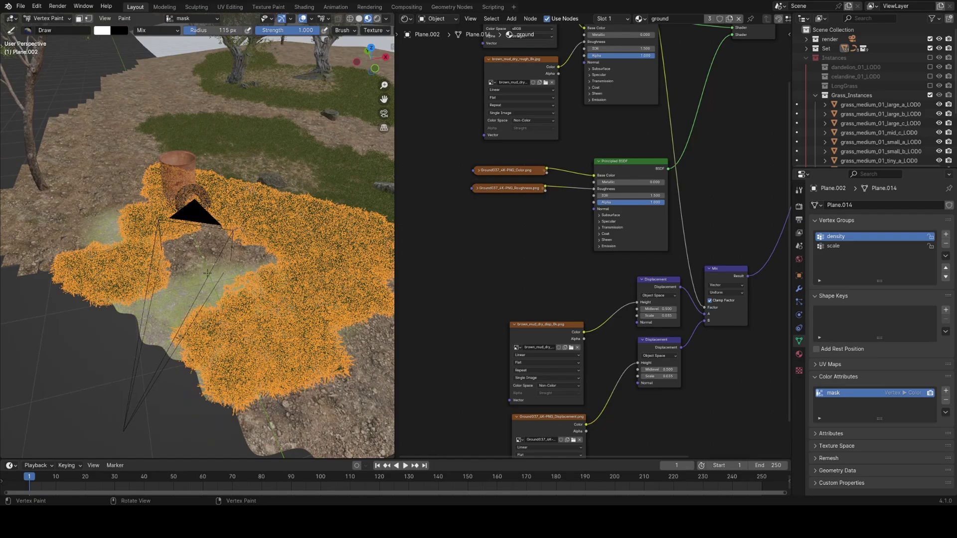
# Vertex-paint the mask attribute on the ground around the tyre's clearing with a 115 px brush at strength 1.000.
pyautogui.press('KP_0')
pyautogui.moveTo(231, 274); pyautogui.dragTo(222, 339, button='middle')
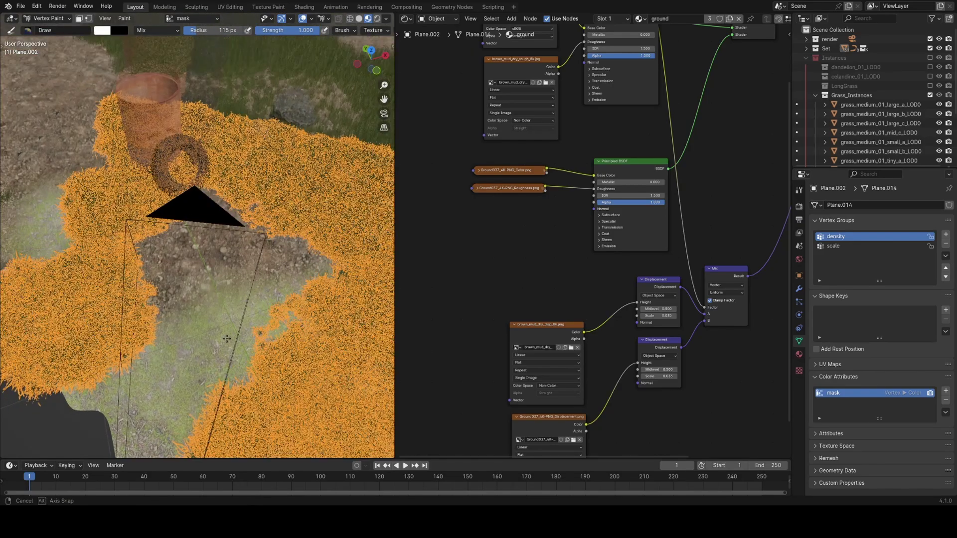
pyautogui.scroll(3, 249, 159)
pyautogui.keyDown('shift'); pyautogui.moveTo(290, 172); pyautogui.dragTo(201, 281, button='middle'); pyautogui.keyUp('shift')
pyautogui.moveTo(278, 275)
pyautogui.mouseDown(button='middle')
pyautogui.moveTo(224, 269)
pyautogui.moveTo(251, 217)
pyautogui.mouseUp(button='middle')
pyautogui.press('z')
pyautogui.click(228, 210)
pyautogui.moveTo(251, 215)
pyautogui.mouseDown()
pyautogui.moveTo(231, 226)
pyautogui.moveTo(239, 259)
pyautogui.moveTo(297, 365)
pyautogui.mouseUp()
pyautogui.scroll(-3, 304, 365)
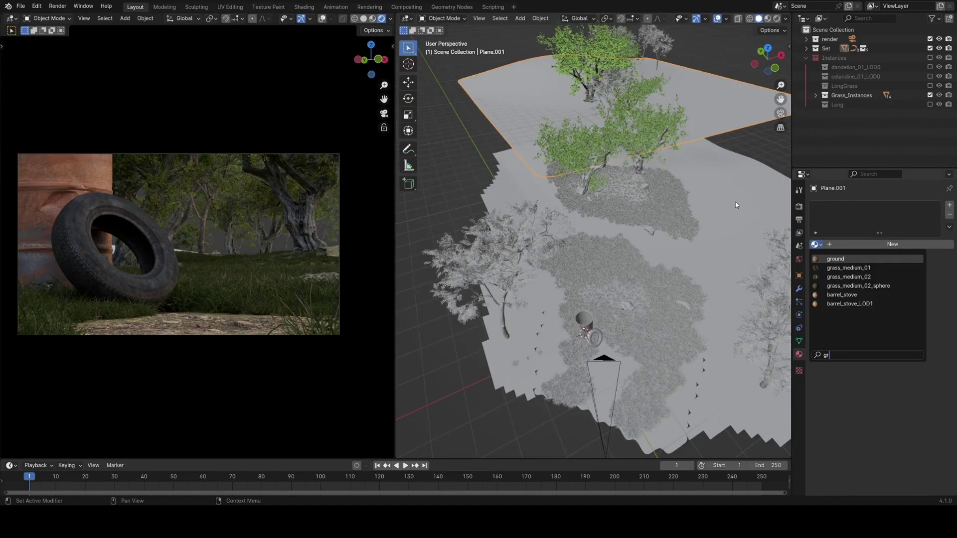
# Assign the ground material to Plane.001, select the Plane ground object, and save the file.
pyautogui.press('Return')
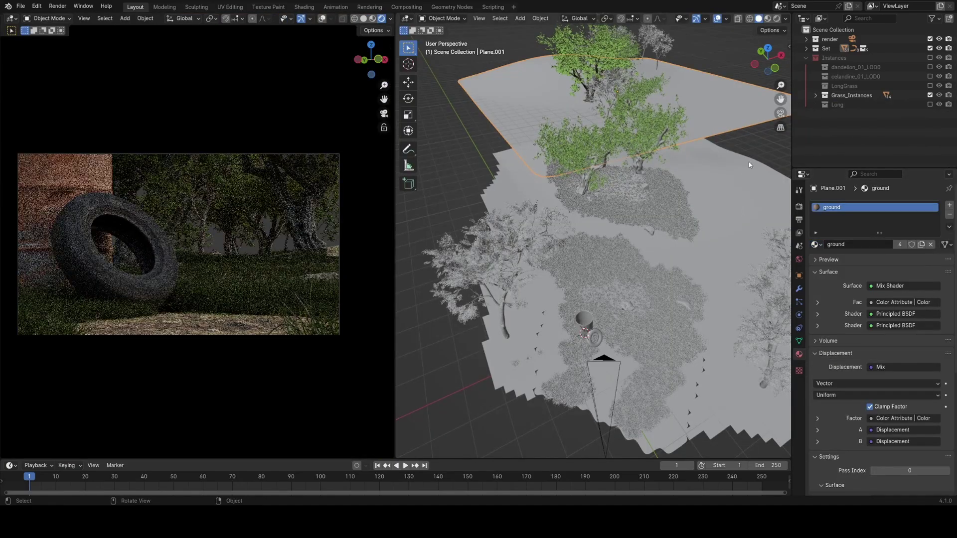
pyautogui.click(690, 263)
pyautogui.hotkey('ctrl', 's')
pyautogui.keyDown('shift'); pyautogui.moveTo(691, 264); pyautogui.dragTo(603, 279, button='middle'); pyautogui.keyUp('shift')
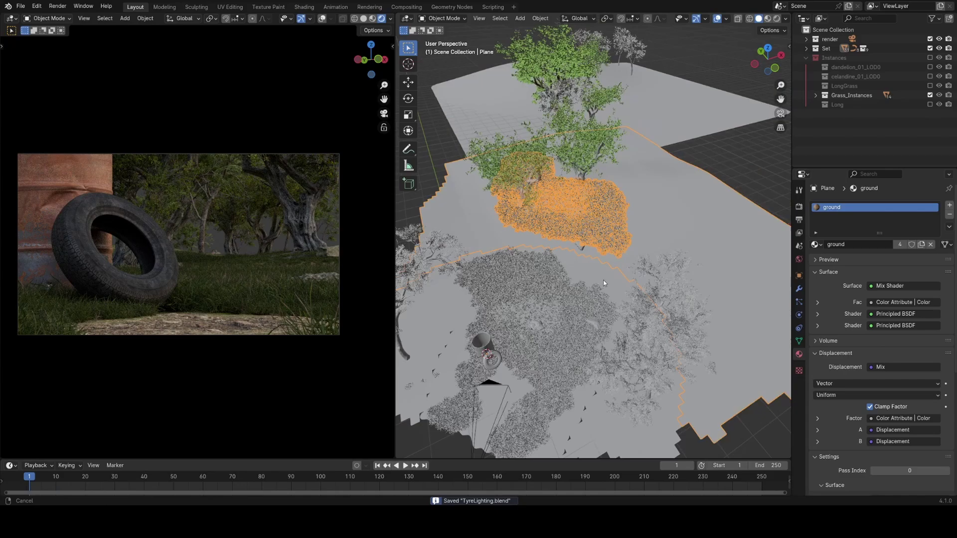
pyautogui.scroll(-4, 603, 280)
pyautogui.click(709, 188)
pyautogui.scroll(5, 627, 286)
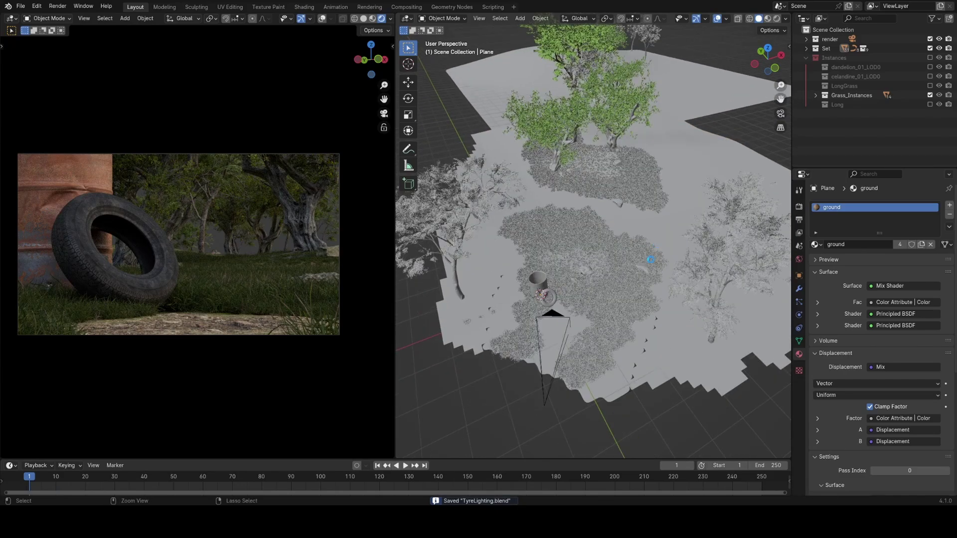
pyautogui.keyDown('ctrl'); pyautogui.moveTo(617, 297); pyautogui.dragTo(617, 209, button='middle'); pyautogui.keyUp('ctrl')
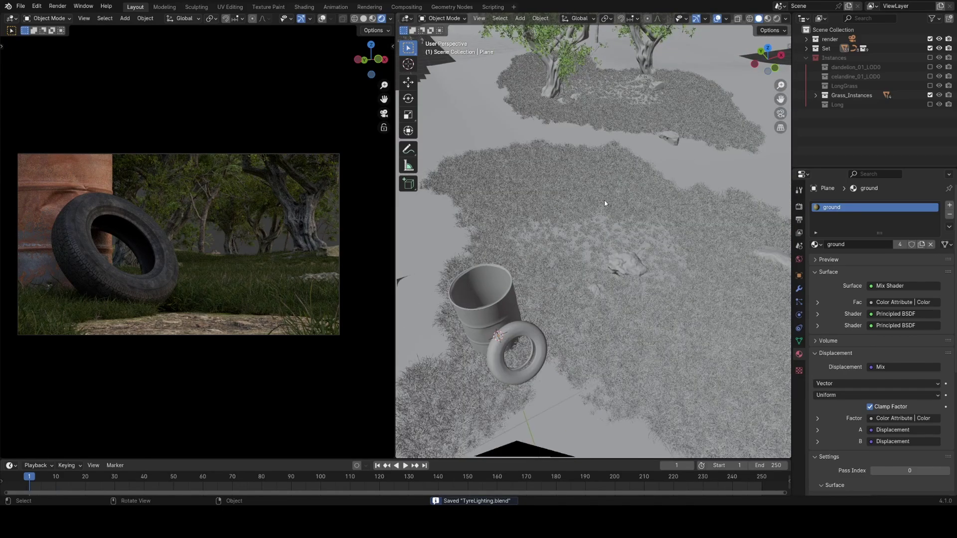
# Add a Scatter_3.0 modifier to the Plane.002 foreground ground, scattering the celandine_01_LOD0 collection at density 25, and collapse its existing modifiers.
pyautogui.click(605, 204)
pyautogui.click(798, 289)
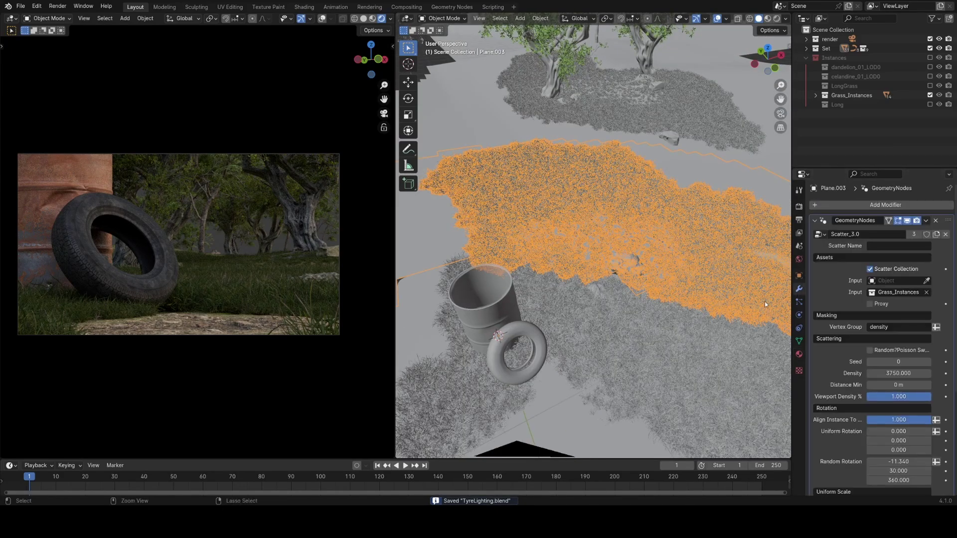
pyautogui.click(663, 378)
pyautogui.keyDown('shift'); pyautogui.moveTo(696, 391); pyautogui.dragTo(685, 293, button='middle'); pyautogui.keyUp('shift')
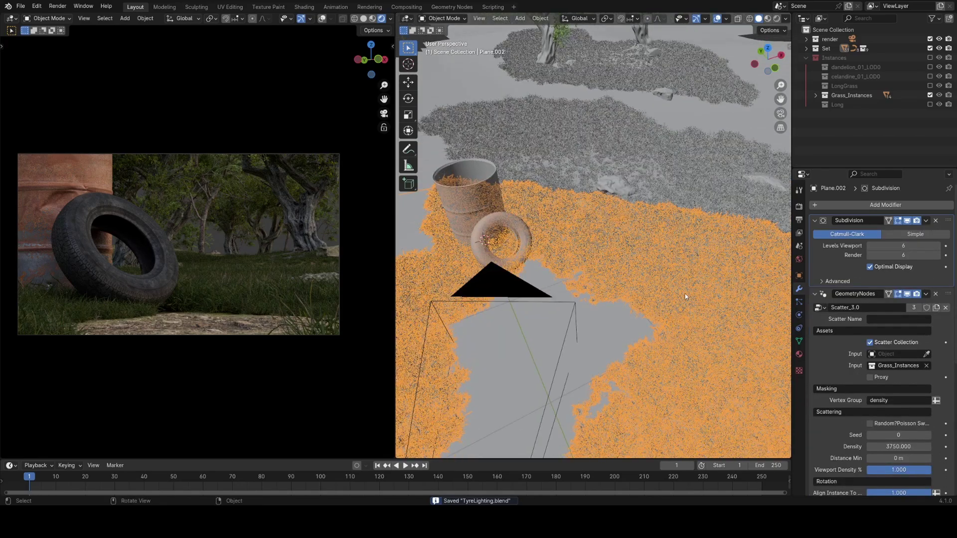
pyautogui.click(815, 220)
pyautogui.click(816, 233)
pyautogui.click(842, 208)
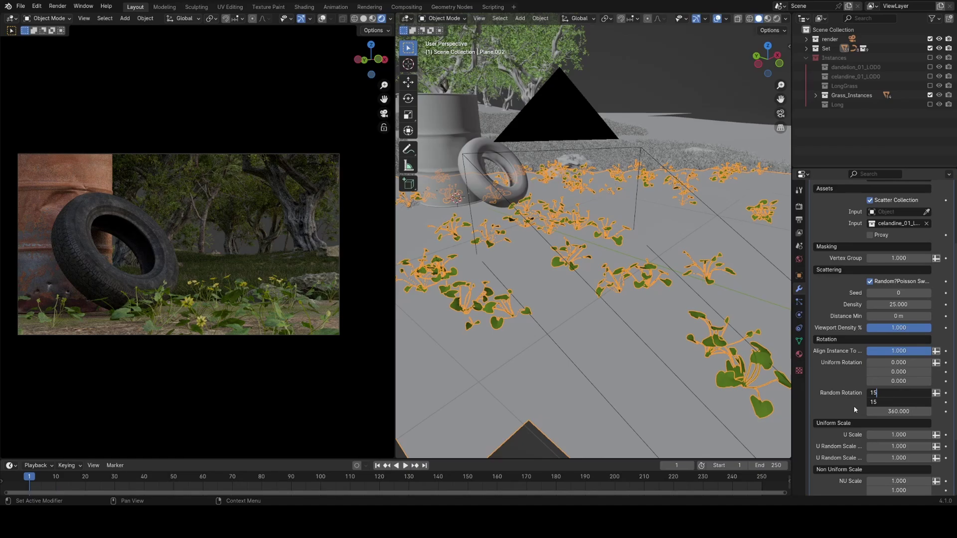
# Set the celandine scatter's first two Random Rotation values to 15 and save the file.
pyautogui.press('Return')
pyautogui.hotkey('ctrl', 's')
pyautogui.scroll(-2, 900, 410)
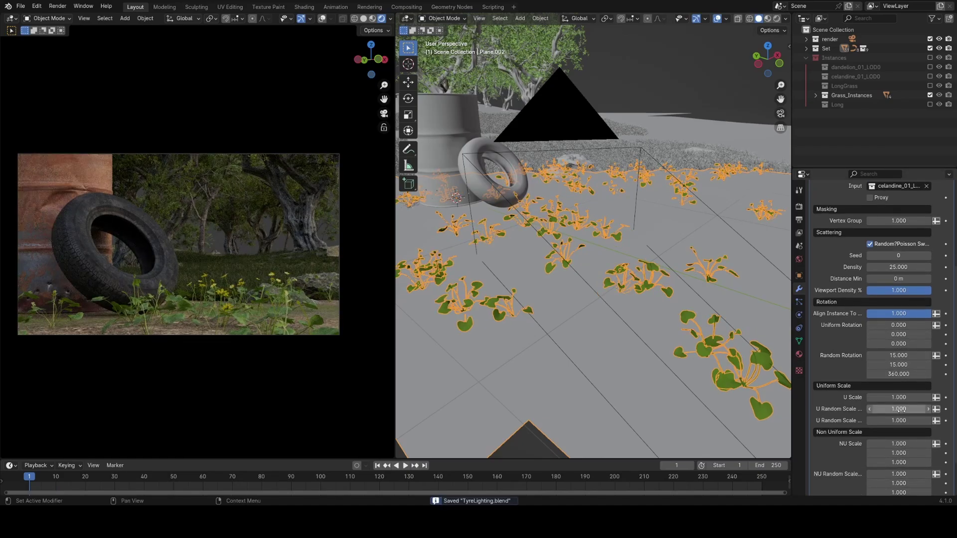
pyautogui.click(899, 408)
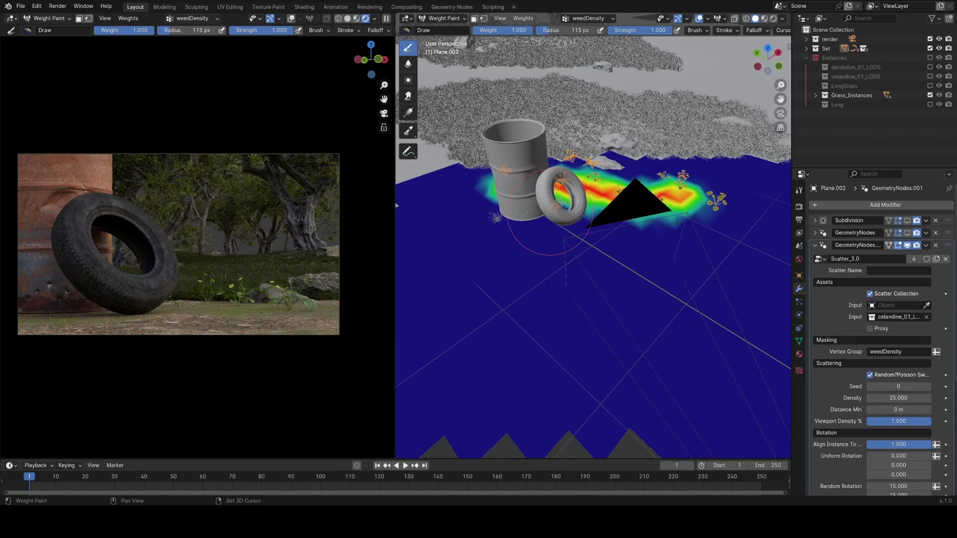
# Show the grass scatter in the viewport and weight-paint weedDensity in front of the barrel and tyre with a 115 px brush at strength 1.000.
pyautogui.click(907, 233)
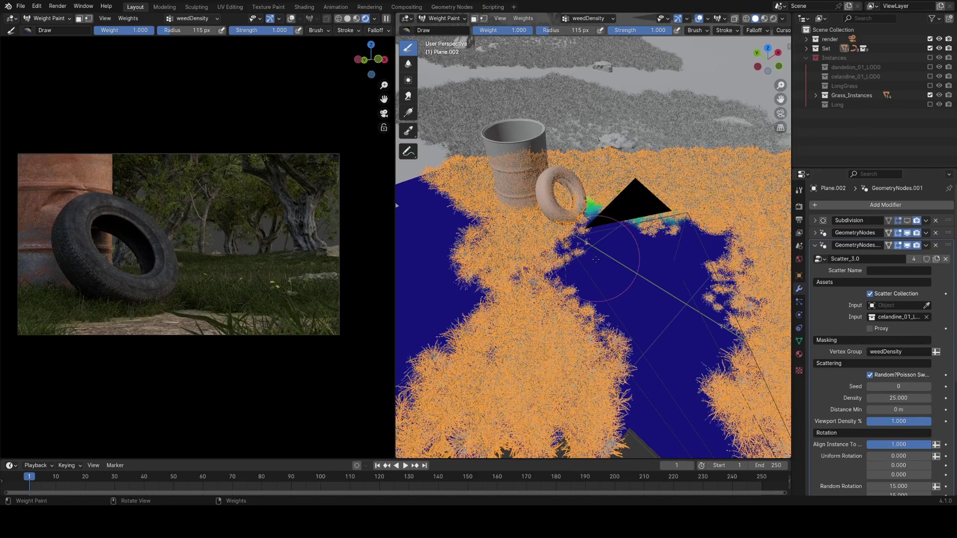
pyautogui.moveTo(509, 347)
pyautogui.mouseDown()
pyautogui.moveTo(554, 319)
pyautogui.moveTo(579, 330)
pyautogui.moveTo(573, 296)
pyautogui.moveTo(608, 317)
pyautogui.mouseUp()
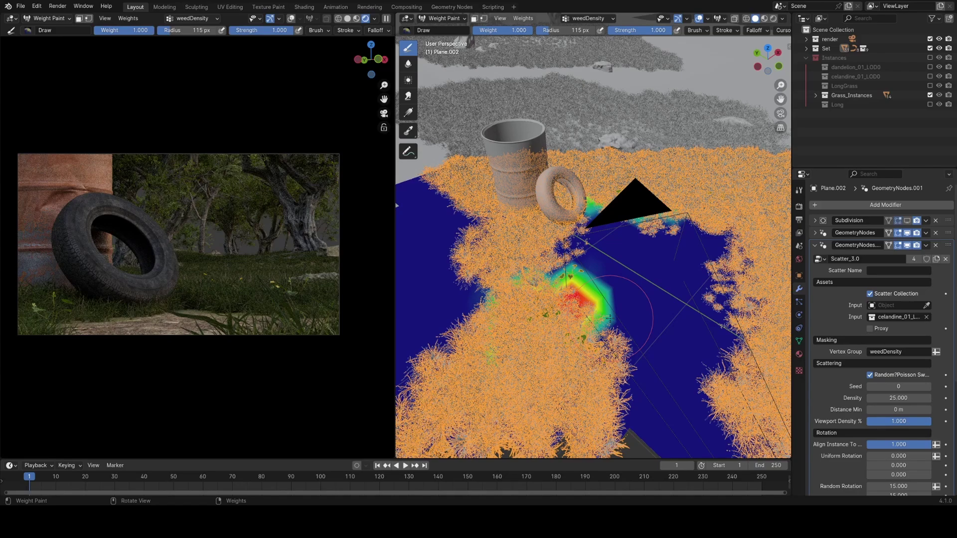
pyautogui.moveTo(609, 316); pyautogui.dragTo(577, 309, button='middle')
pyautogui.moveTo(613, 304); pyautogui.dragTo(625, 245)
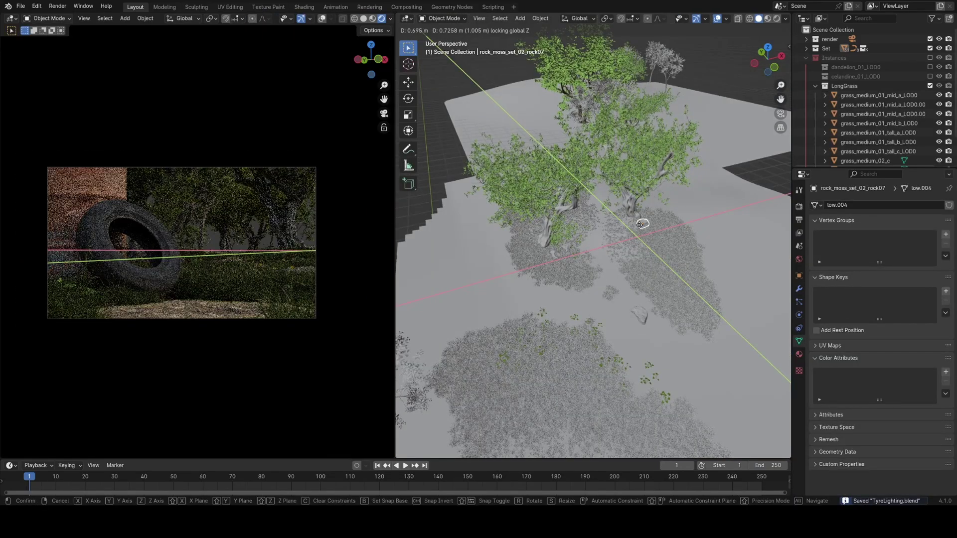
# Move rock_moss_set_02_rock07 slightly near the background trees, rotate it about 31°, and save the file.
pyautogui.press('g')
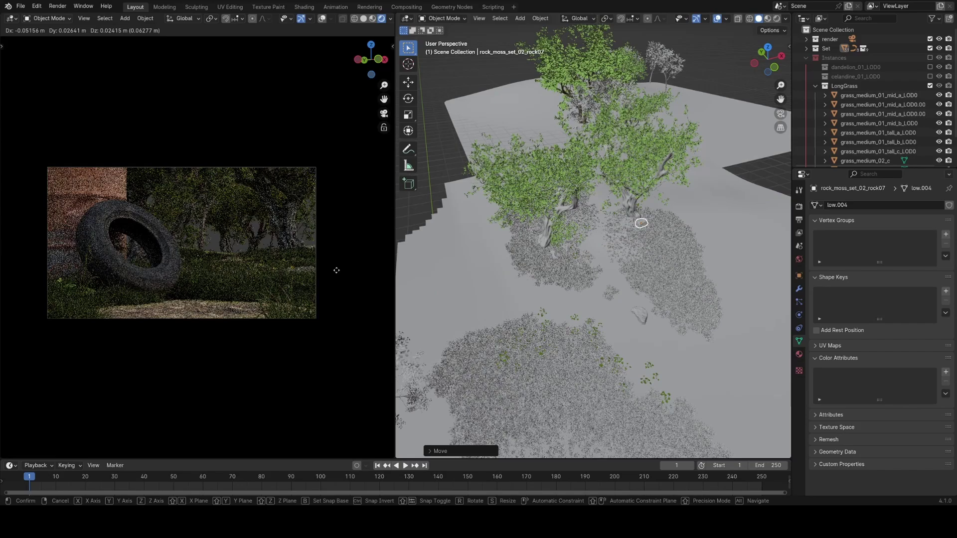
pyautogui.click(337, 238)
pyautogui.press('r')
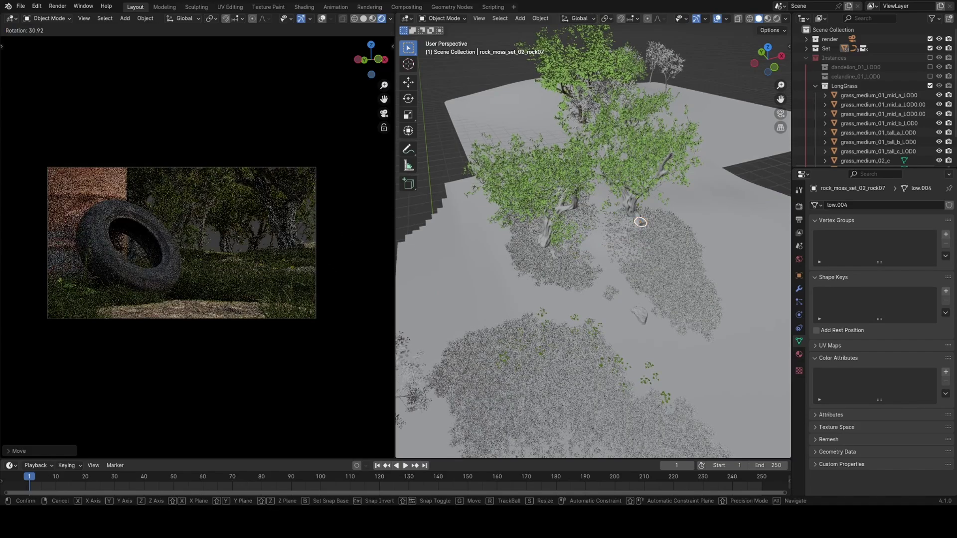
pyautogui.click(362, 261)
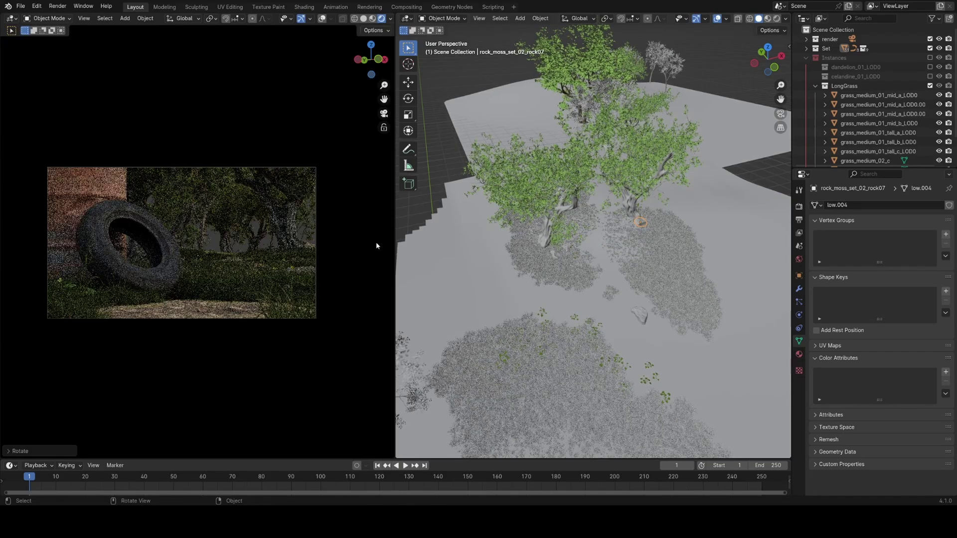
pyautogui.hotkey('ctrl', 's')
# Set the World background strength to 0 and collapse the Instances collection.
pyautogui.scroll(-3, 558, 300)
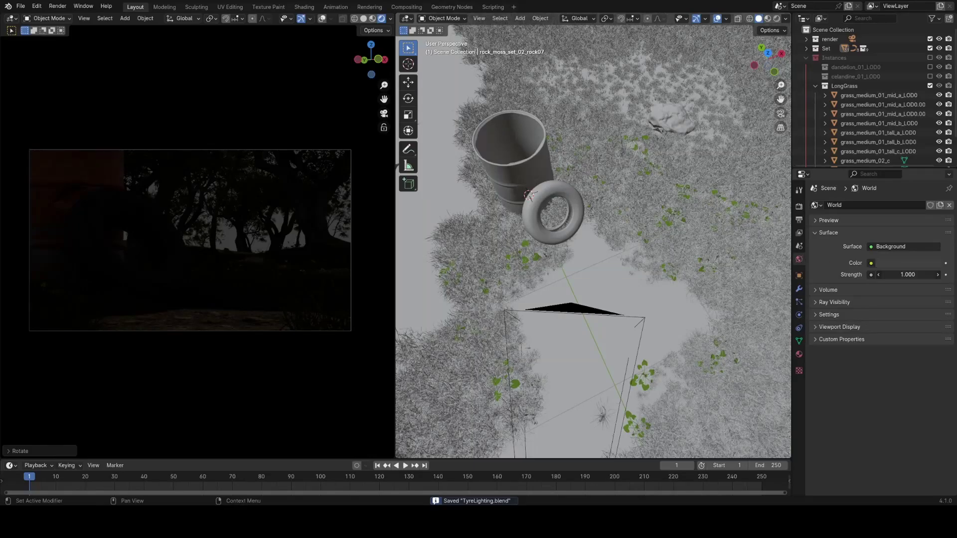
pyautogui.press('Return')
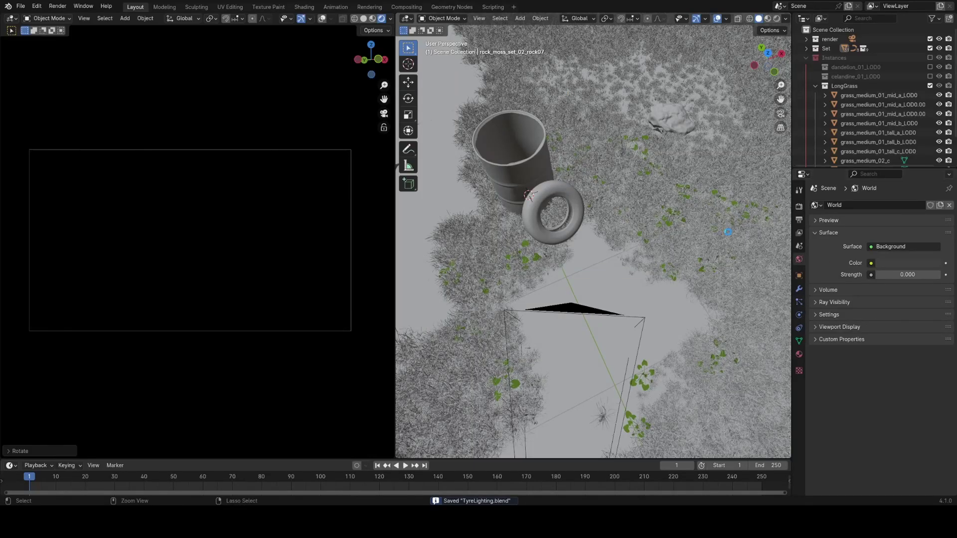
pyautogui.scroll(-6, 729, 233)
pyautogui.click(807, 59)
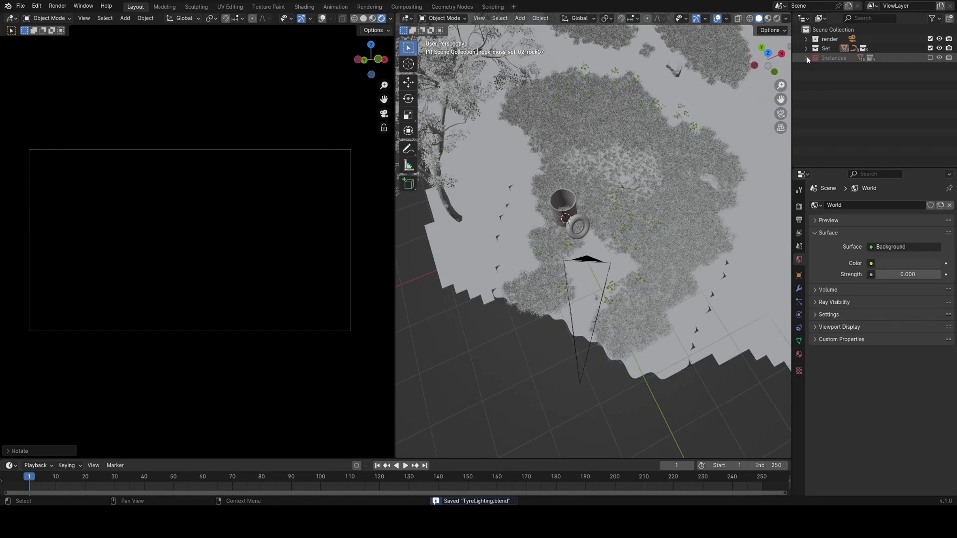
# Add a Sun light with strength 25 to the render collection and rotate it.
pyautogui.click(830, 39)
pyautogui.hotkey('shift', 'a')
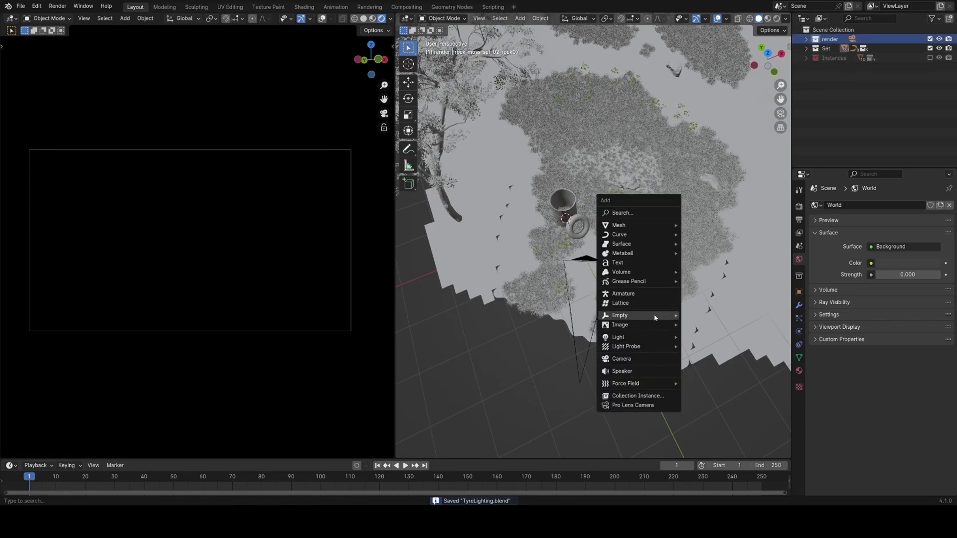
pyautogui.moveTo(663, 337)
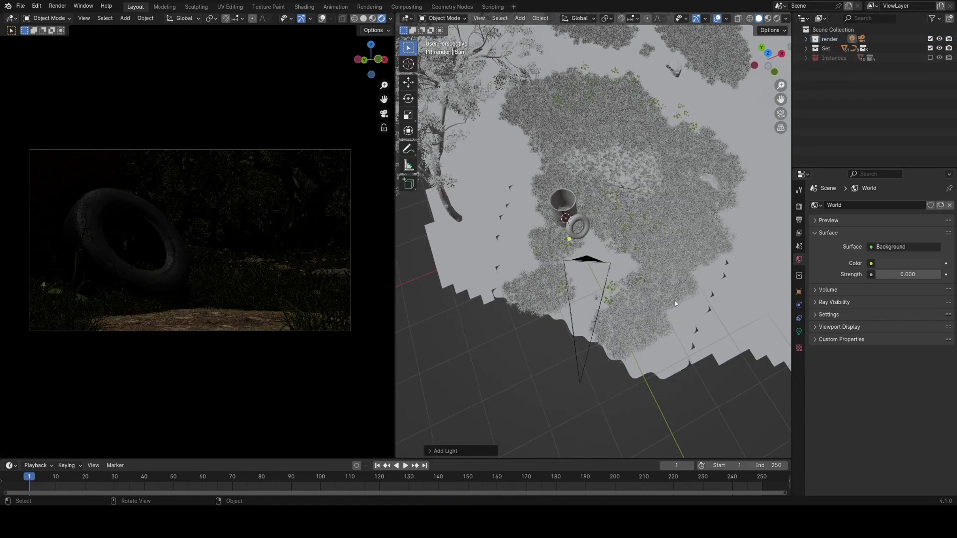
pyautogui.moveTo(676, 304); pyautogui.dragTo(675, 277, button='middle')
pyautogui.press('r')
pyautogui.click(641, 335)
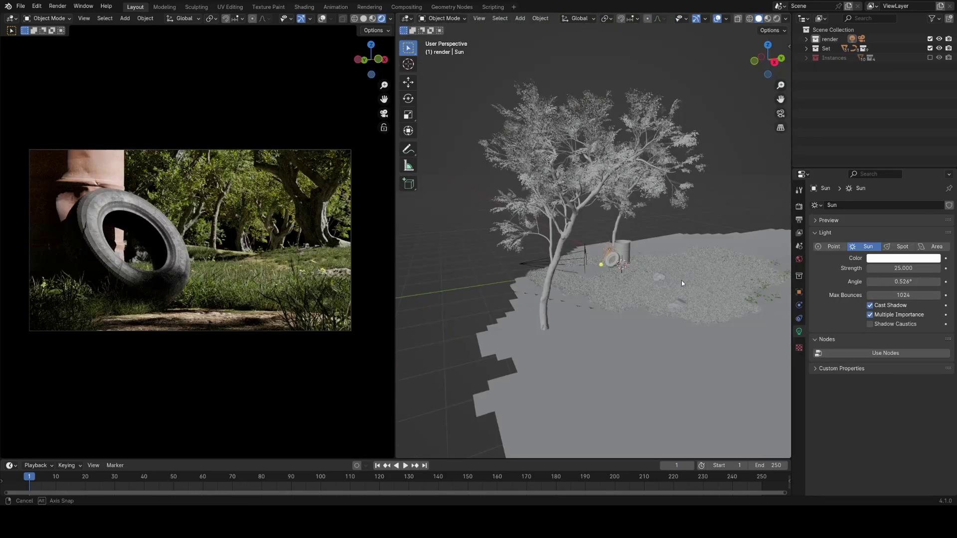
# Rotate the Sun light freely by about 10° in a side view, and by about 121° around global Z.
pyautogui.moveTo(681, 283); pyautogui.dragTo(651, 281, button='middle')
pyautogui.press('r')
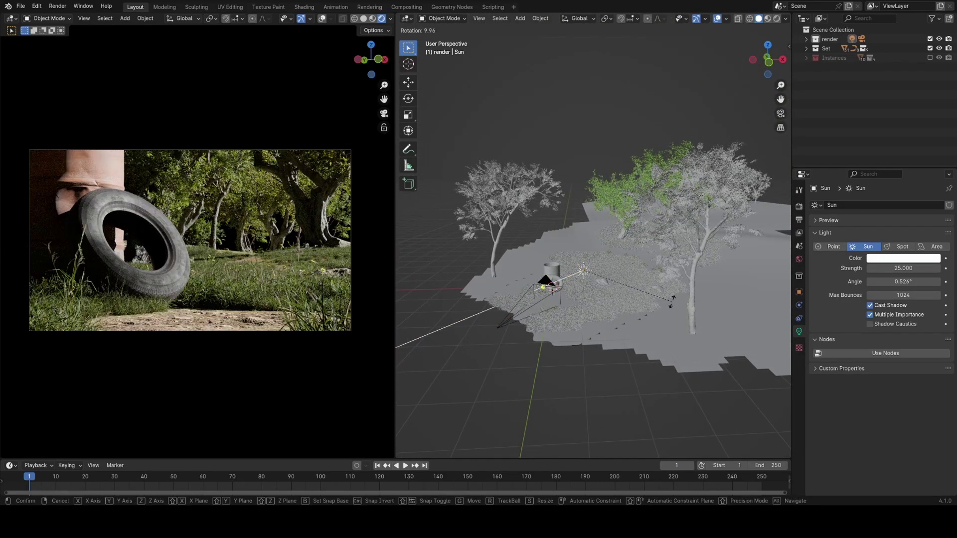
pyautogui.click(672, 301)
pyautogui.moveTo(618, 314); pyautogui.dragTo(606, 380, button='middle')
pyautogui.press('r')
pyautogui.press('z')
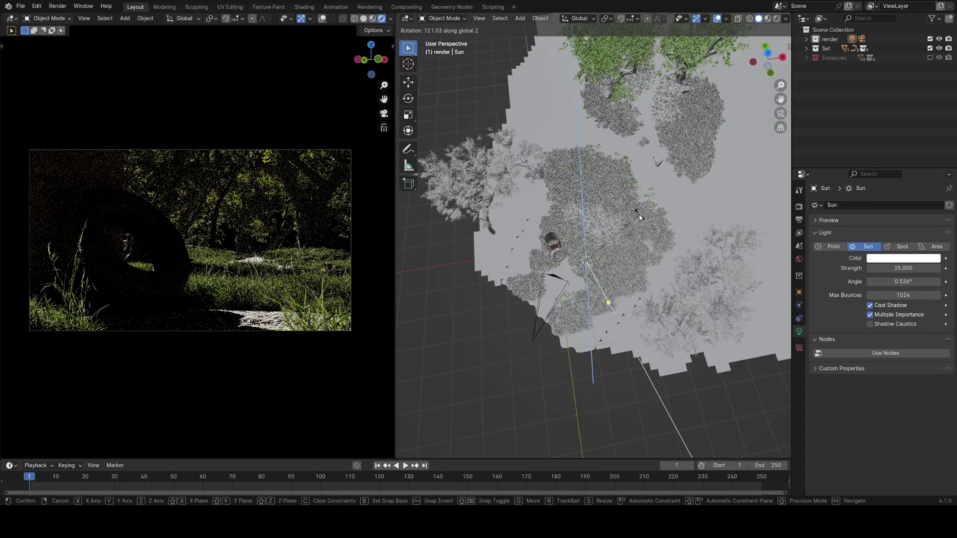
pyautogui.click(642, 221)
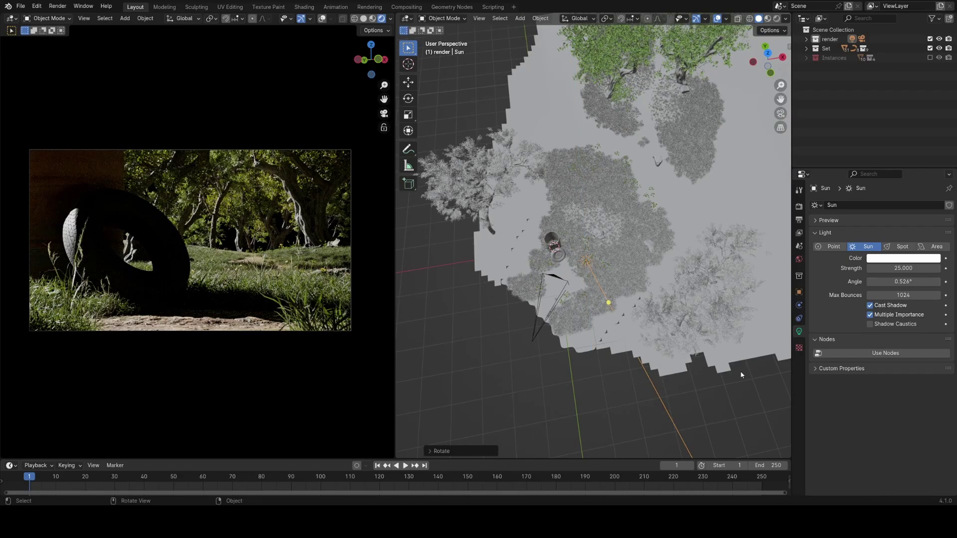
# Tilt the Sun light by about 27° around its local X axis.
pyautogui.moveTo(665, 378); pyautogui.dragTo(658, 244, button='middle')
pyautogui.press('r')
pyautogui.press('x')
pyautogui.press('x')
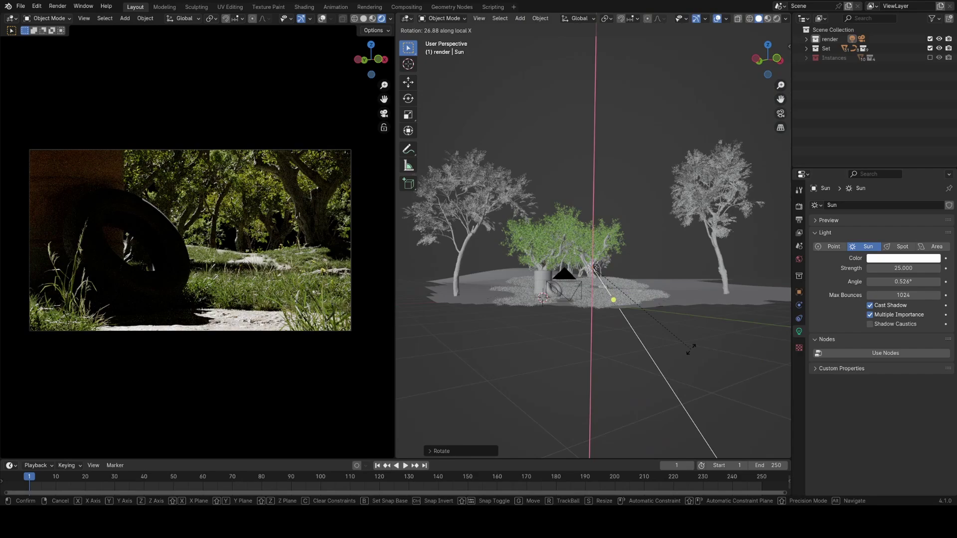
pyautogui.click(702, 345)
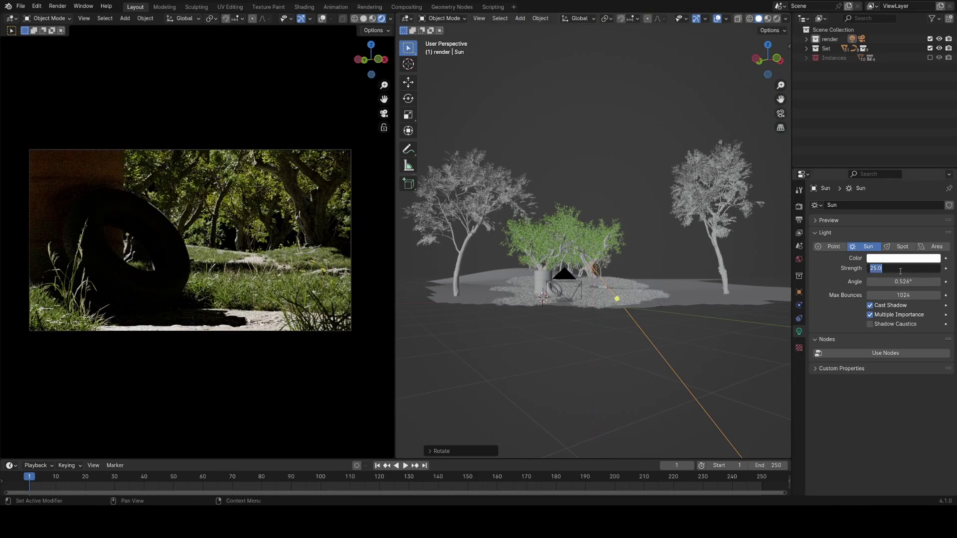
# Set the Sun light's strength to 12 and its angle to 10°, with shader nodes enabled.
pyautogui.press('Return')
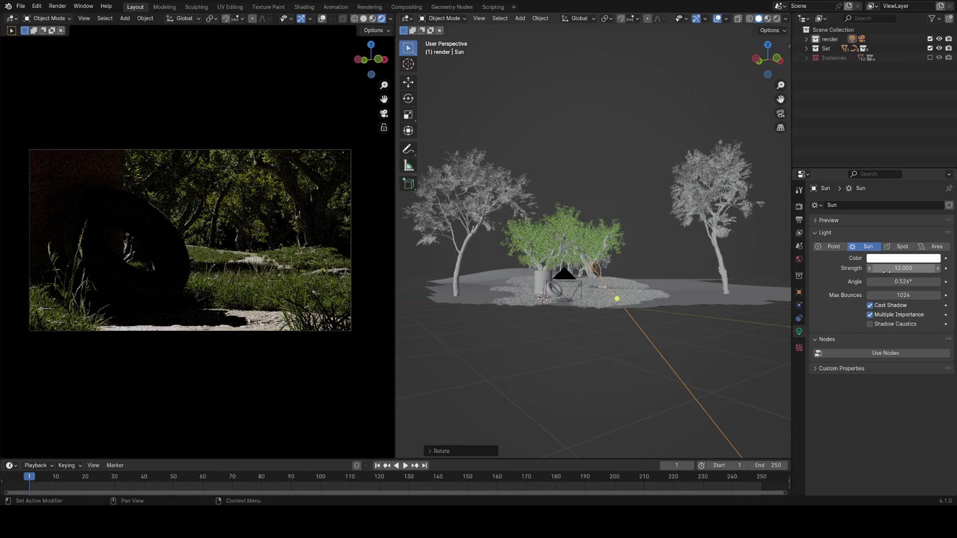
pyautogui.hotkey('ctrl', 's')
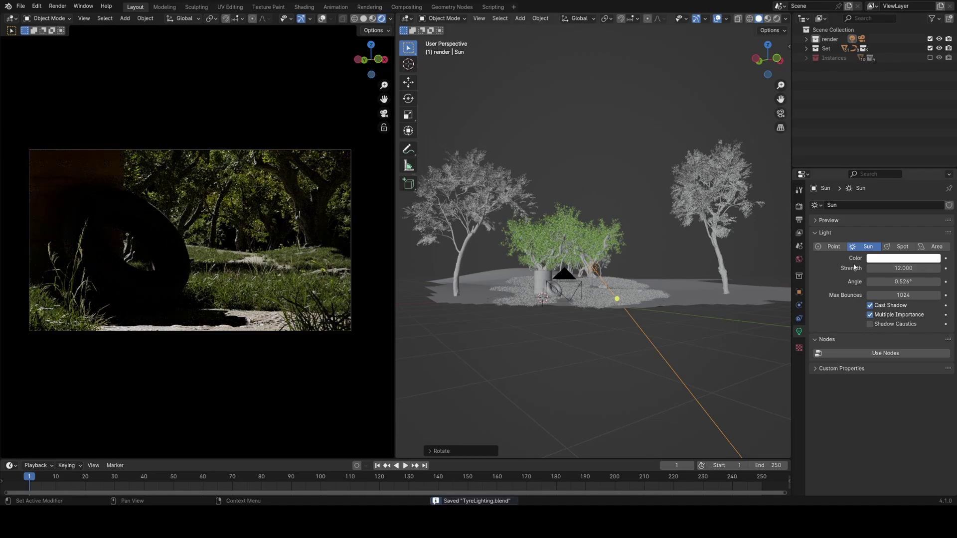
pyautogui.click(885, 353)
pyautogui.click(890, 282)
pyautogui.write('1')
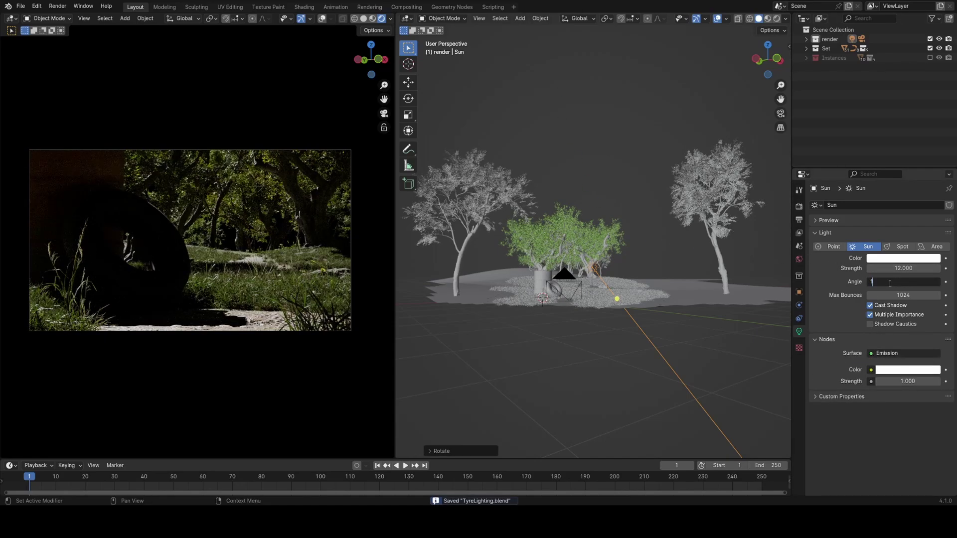
pyautogui.write('0')
pyautogui.press('Return')
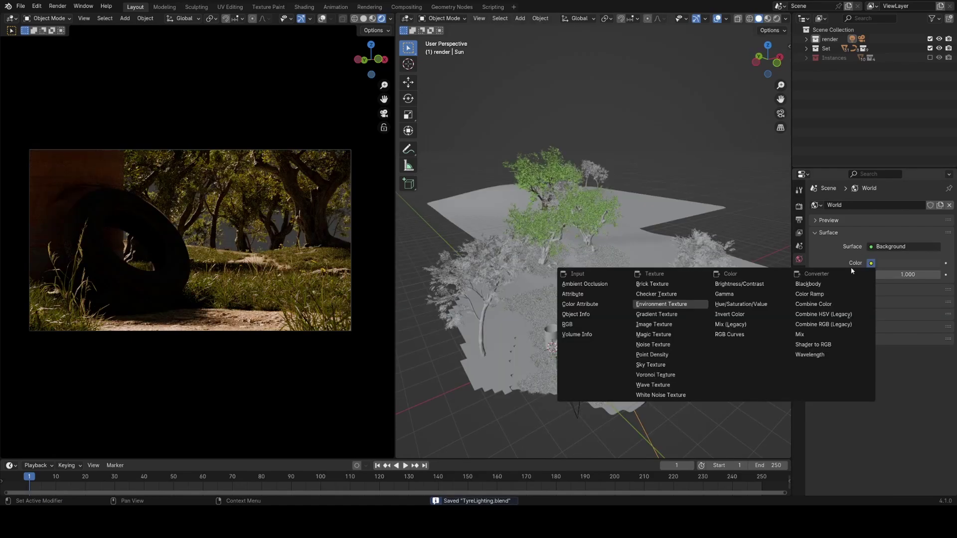
# Use forest.exr as an Environment Texture for the World colour and save the file.
pyautogui.click(658, 305)
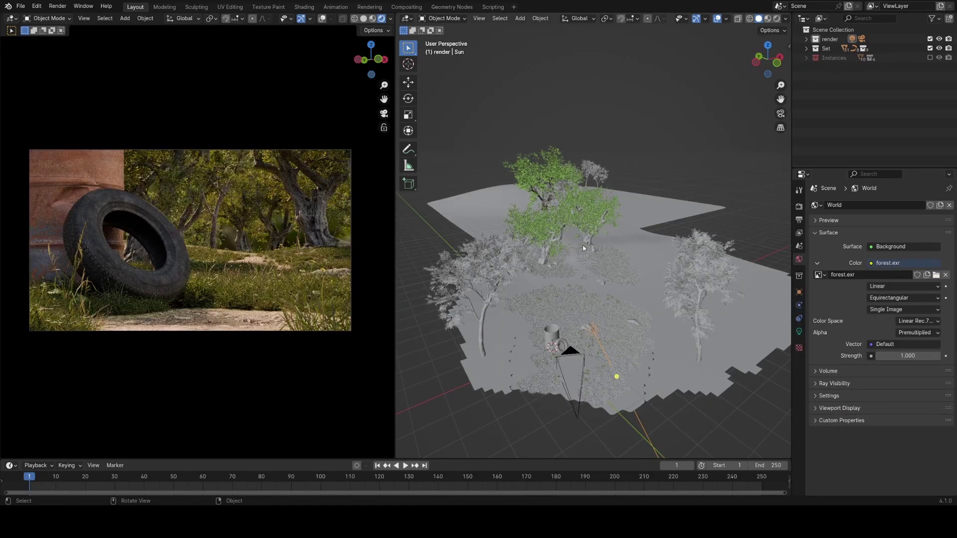
pyautogui.moveTo(582, 245); pyautogui.dragTo(588, 252, button='middle')
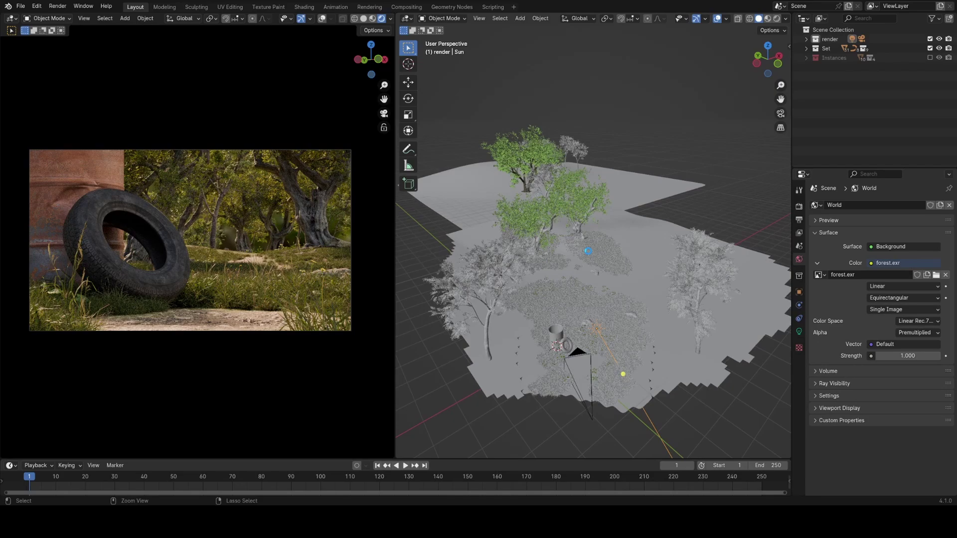
pyautogui.hotkey('ctrl', 's')
# Open the World nodes in the Shader Editor and rotate the forest.exr environment to -128° on Z through a Mapping node.
pyautogui.click(407, 19)
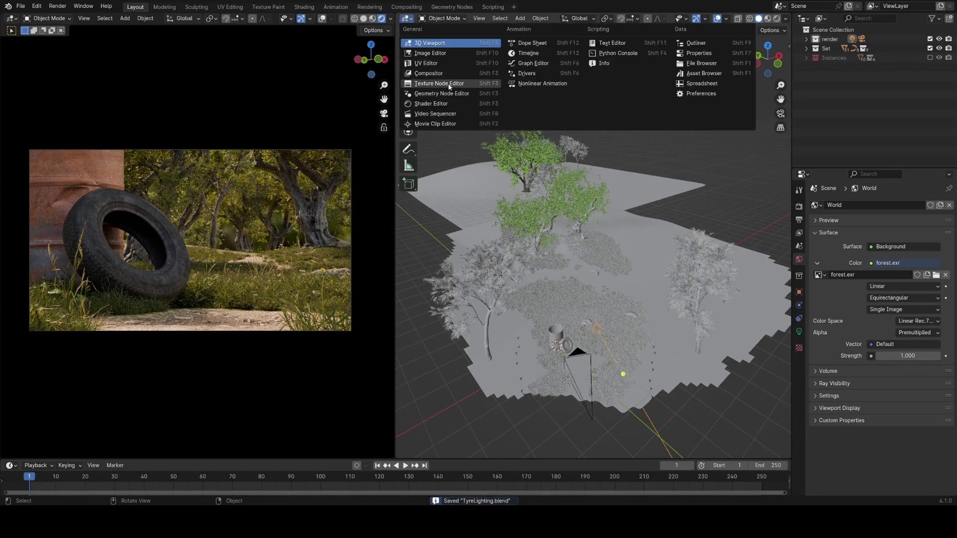
pyautogui.click(429, 104)
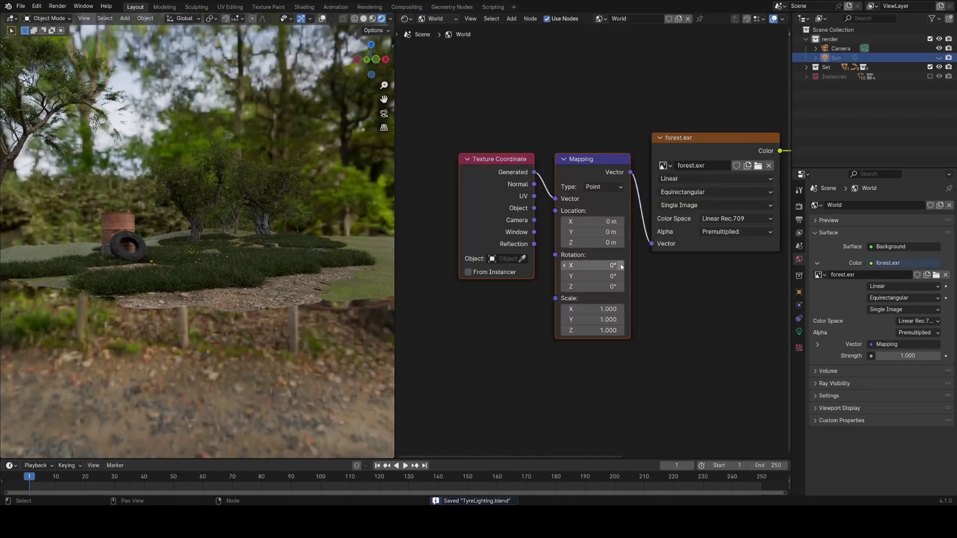
pyautogui.moveTo(618, 286); pyautogui.dragTo(535, 286)
pyautogui.press('KP_0')
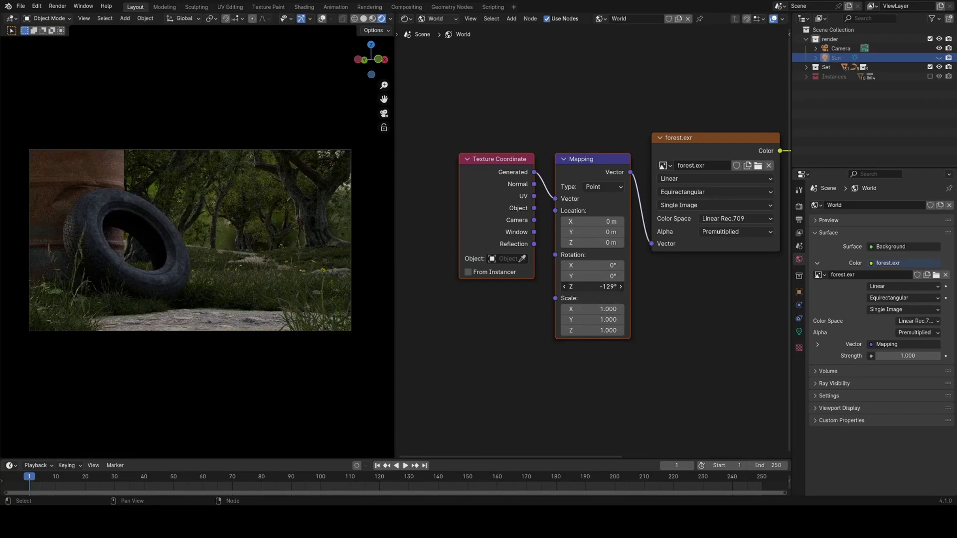
pyautogui.moveTo(584, 289); pyautogui.dragTo(593, 288)
# Unhide the Sun light, select it, and set its strength to 25.
pyautogui.hotkey('alt', 'h')
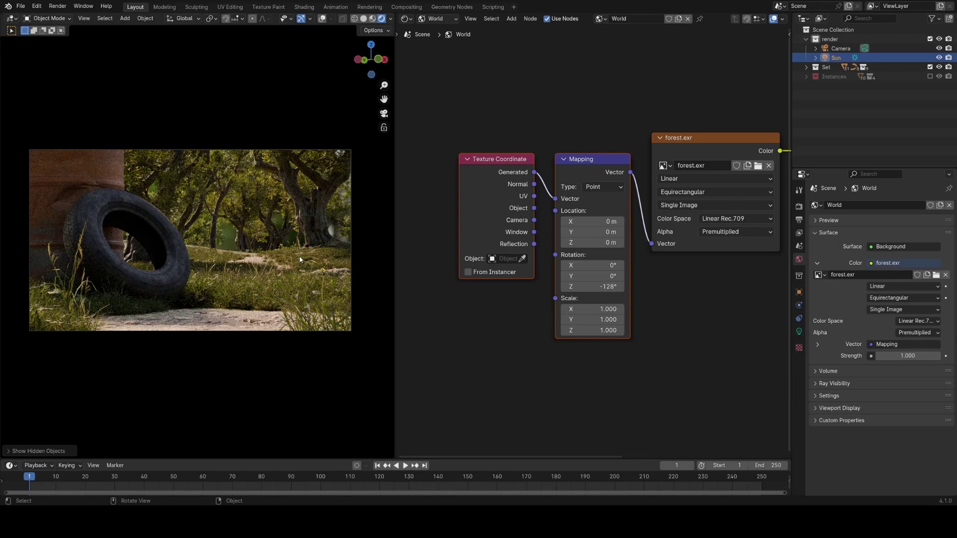
pyautogui.click(834, 51)
pyautogui.click(839, 58)
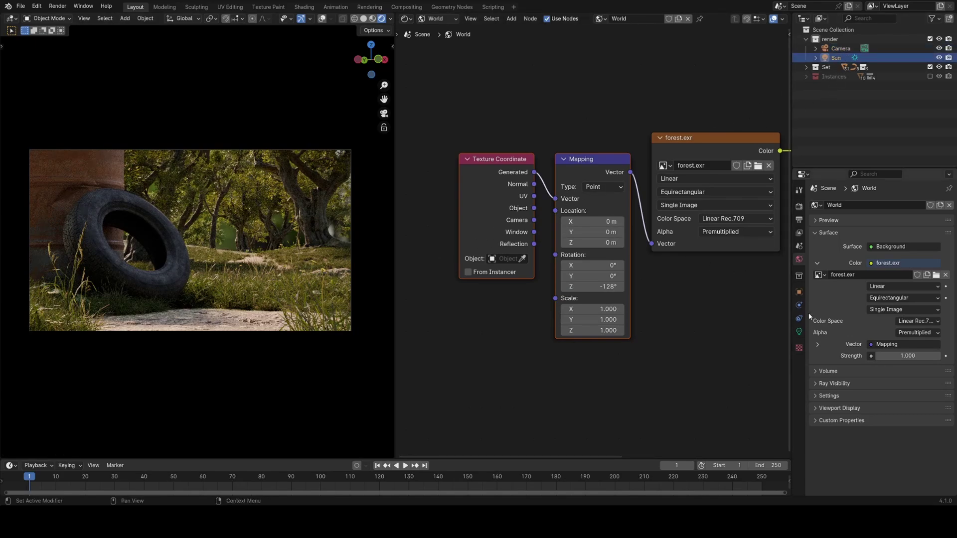
pyautogui.click(800, 331)
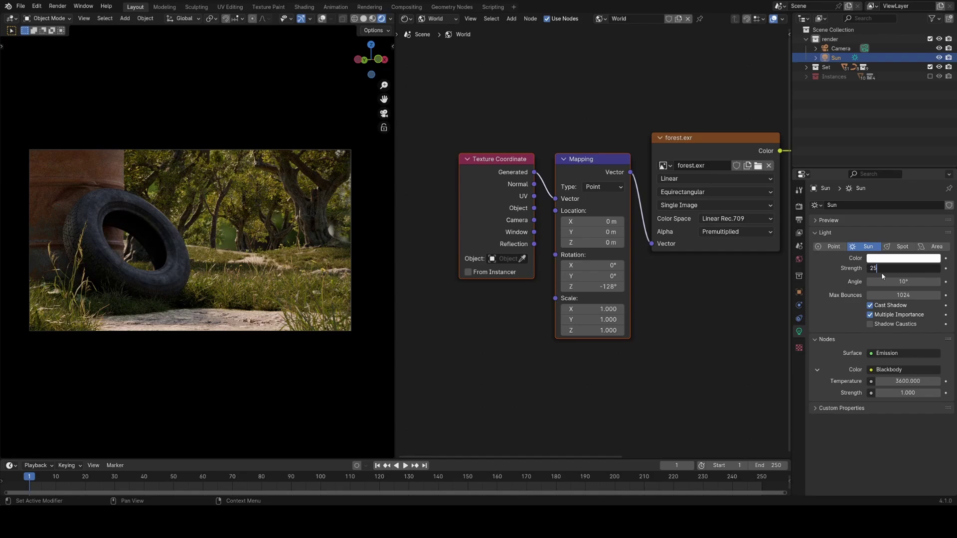
pyautogui.write('25')
pyautogui.press('Return')
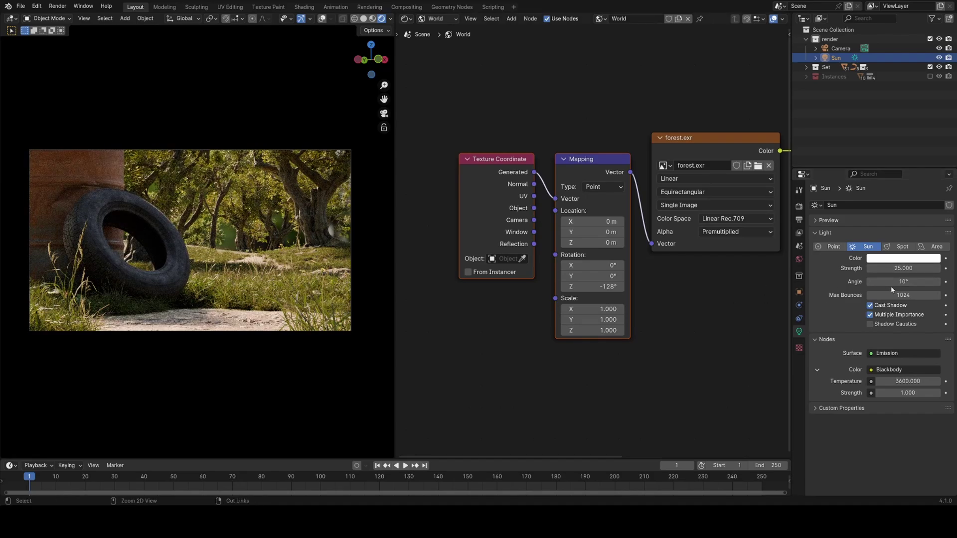
# Undo the last change in the tyre scene and save the tea set scene.
pyautogui.hotkey('ctrl', 'z')
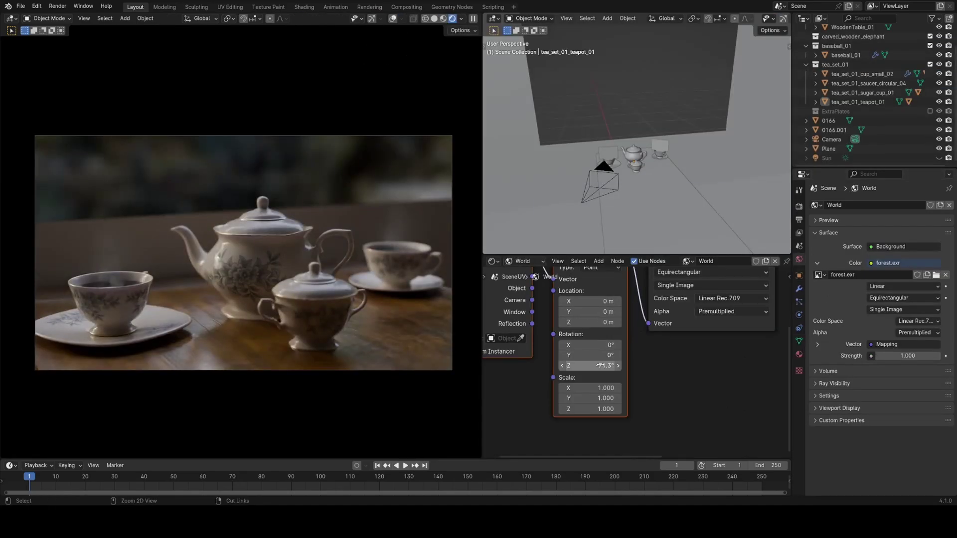
pyautogui.hotkey('ctrl', 's')
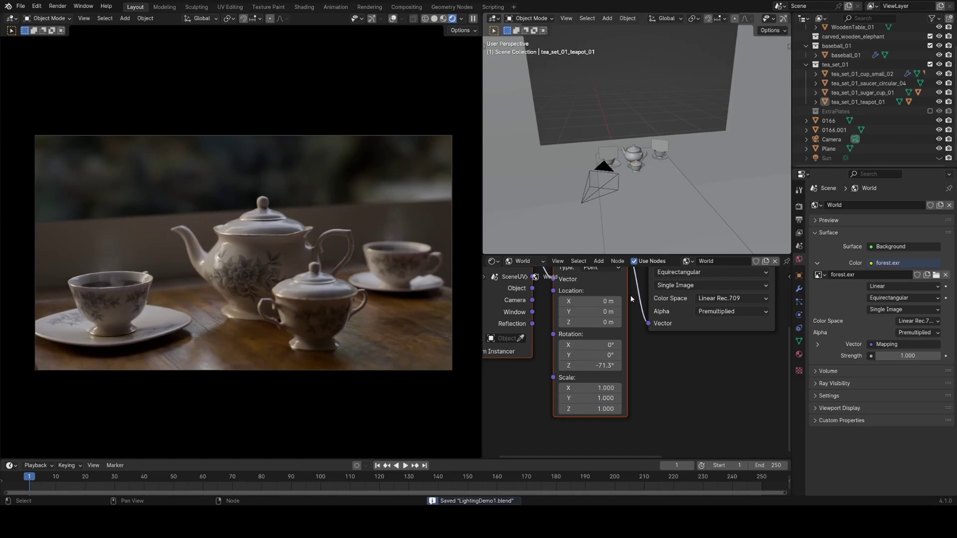
# Unhide and select the Sun light in the tea set scene and open its light properties.
pyautogui.moveTo(359, 248); pyautogui.dragTo(319, 262, button='middle')
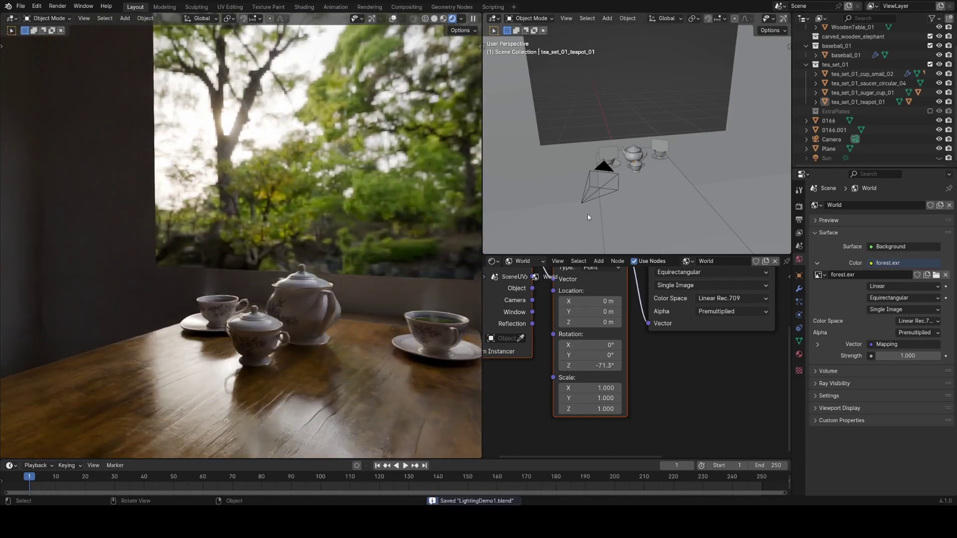
pyautogui.moveTo(663, 171); pyautogui.dragTo(637, 184, button='middle')
pyautogui.click(655, 128)
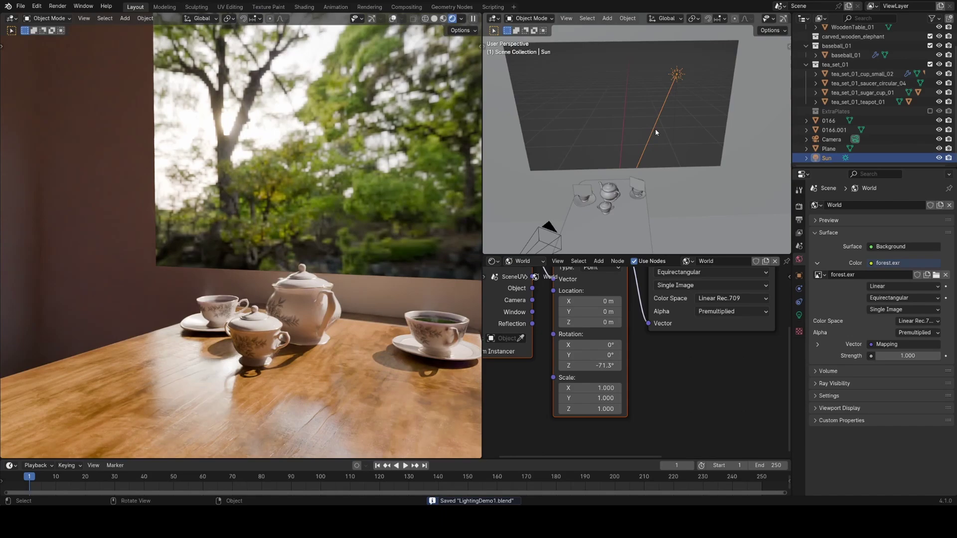
pyautogui.click(799, 315)
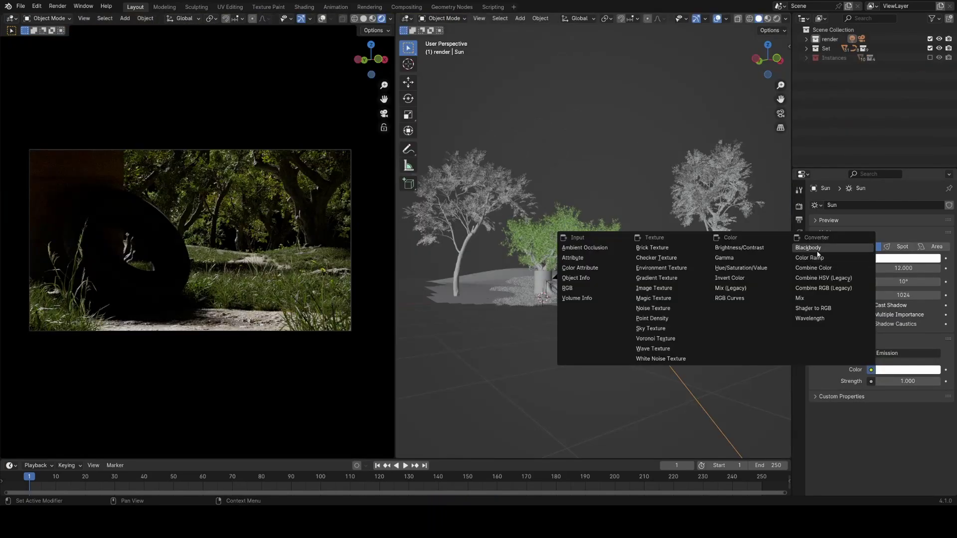
# Drive the tyre scene's Sun colour with a Blackbody node at a temperature of 3600.
pyautogui.click(808, 247)
pyautogui.click(888, 381)
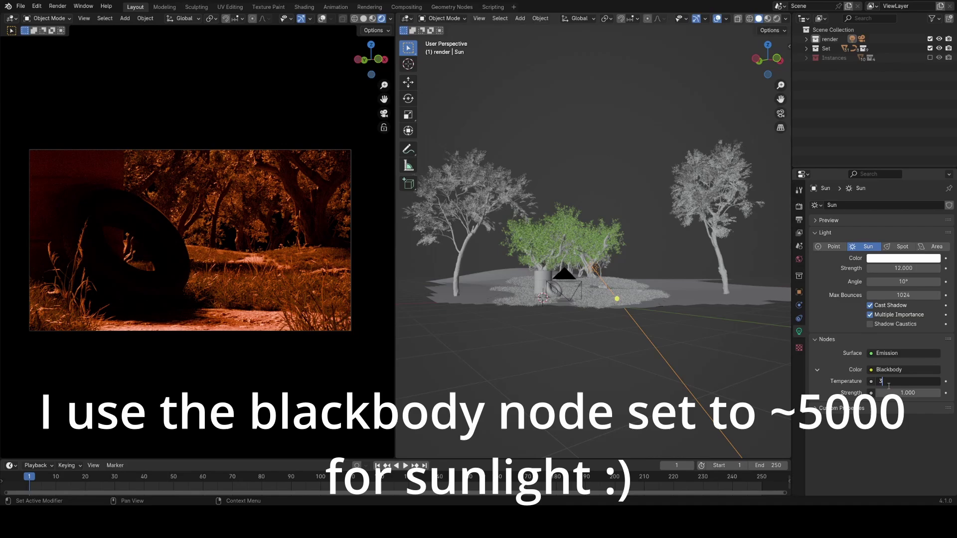
pyautogui.press('Return')
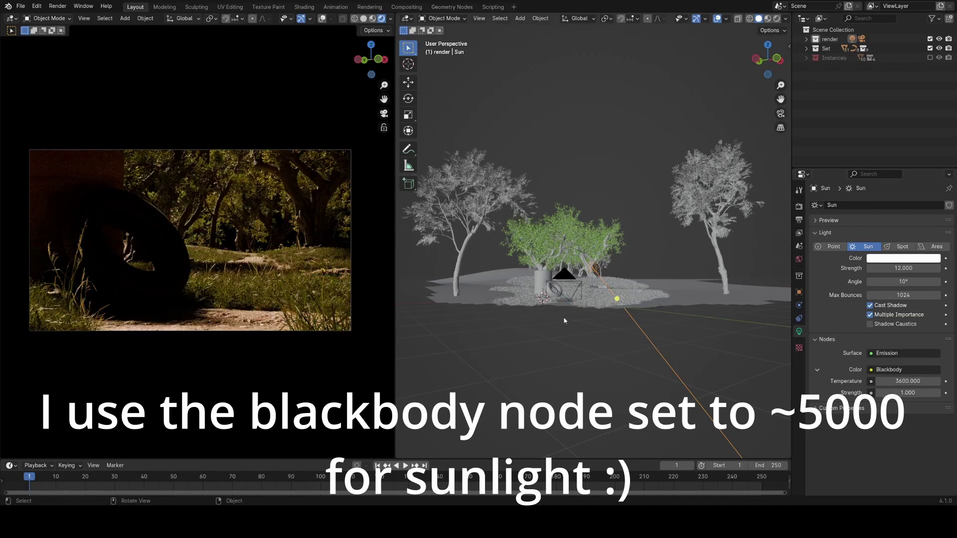
# Pick old_tyre in the scene as the focus object for the camera's depth of field.
pyautogui.moveTo(618, 291); pyautogui.dragTo(612, 309, button='middle')
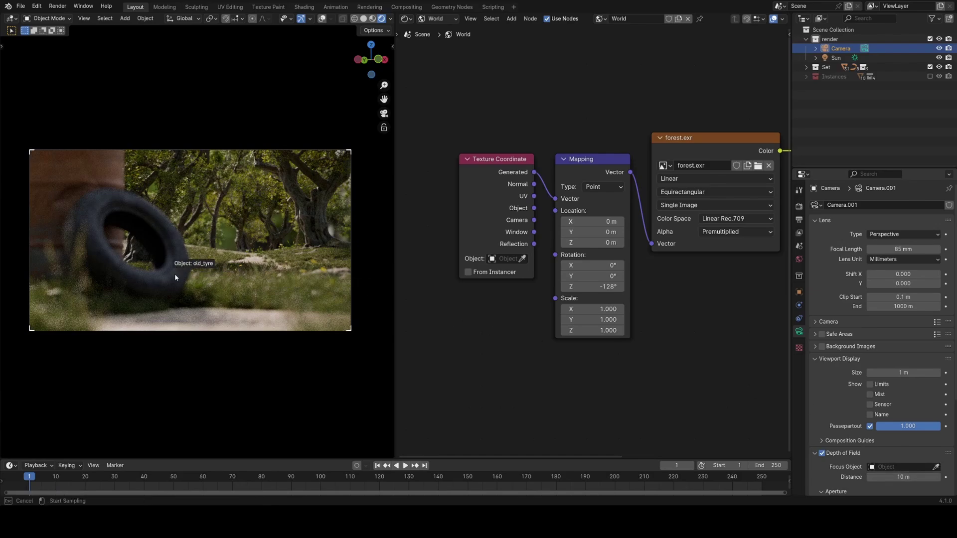
pyautogui.click(174, 274)
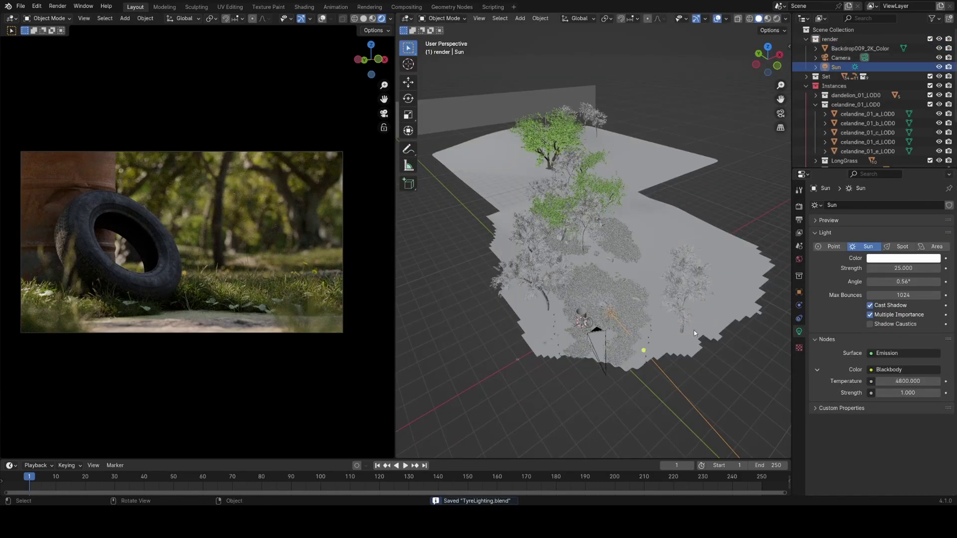
# Rotate the Sun light twice about the Z axis to change the light direction on the tyre.
pyautogui.press('r')
pyautogui.press('z')
pyautogui.click(504, 317)
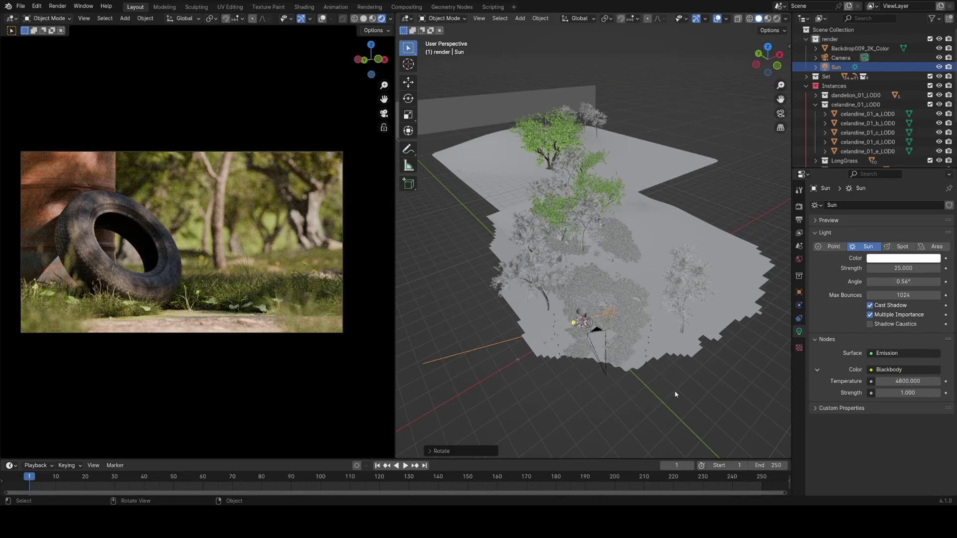
pyautogui.press('r')
pyautogui.press('z')
pyautogui.click(730, 298)
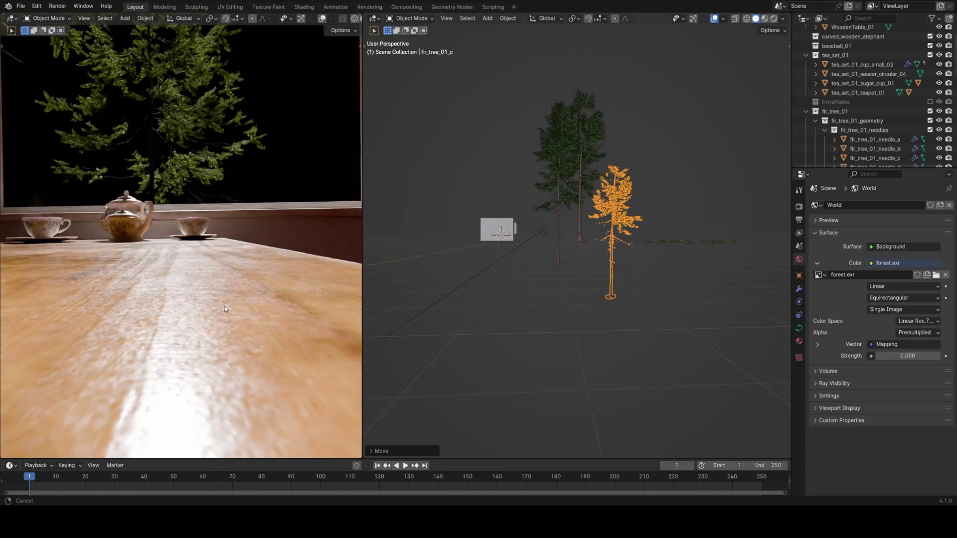
# Reposition the three fir trees outside the window of the tea set room.
pyautogui.press('g')
pyautogui.click(191, 258)
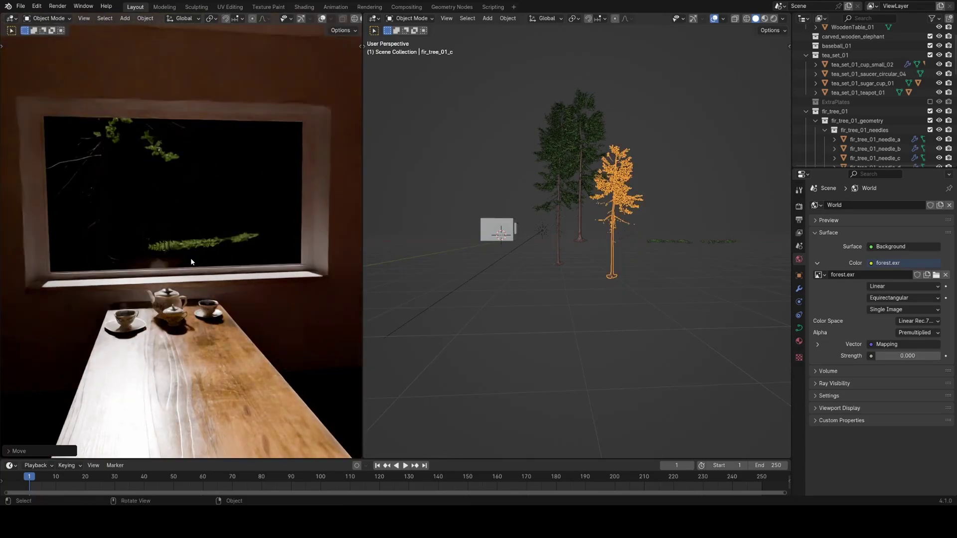
pyautogui.click(578, 244)
pyautogui.press('g')
pyautogui.click(590, 255)
pyautogui.click(559, 263)
pyautogui.press('g')
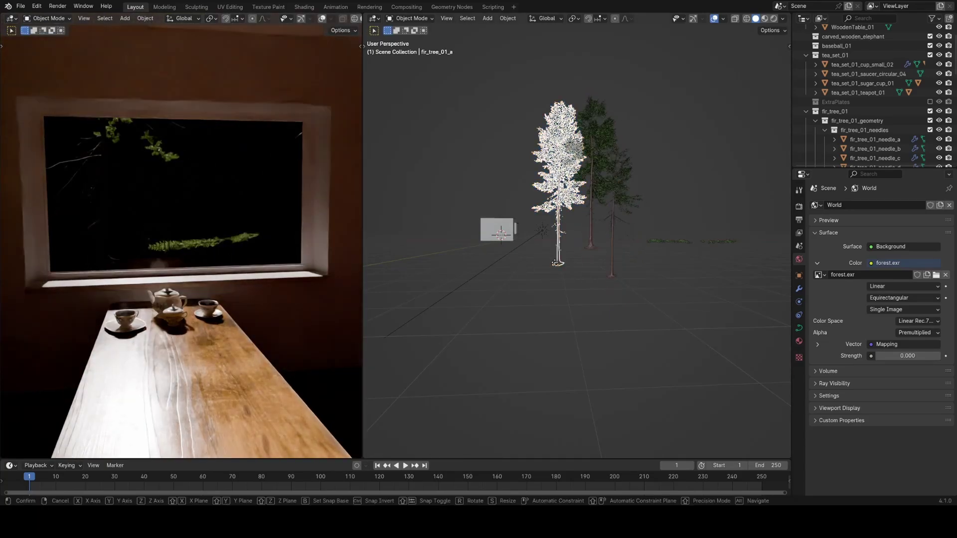
pyautogui.click(542, 259)
pyautogui.moveTo(542, 262); pyautogui.dragTo(644, 256, button='middle')
pyautogui.click(668, 243)
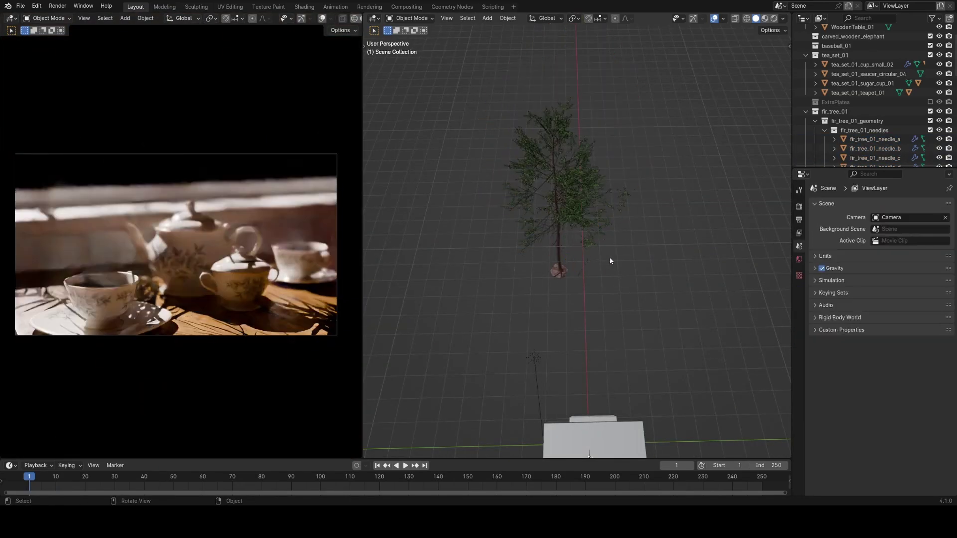
# Save the tea set scene, fine-tune fir_tree_01_c's position so its branches shade the tea set, and save again.
pyautogui.moveTo(609, 256); pyautogui.dragTo(596, 250, button='middle')
pyautogui.hotkey('ctrl', 's')
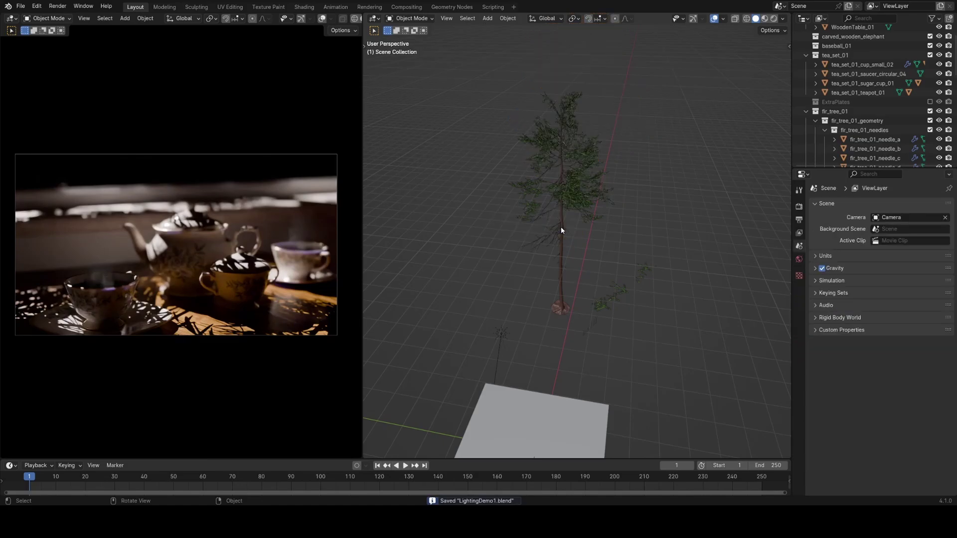
pyautogui.moveTo(561, 226); pyautogui.dragTo(554, 313, button='middle')
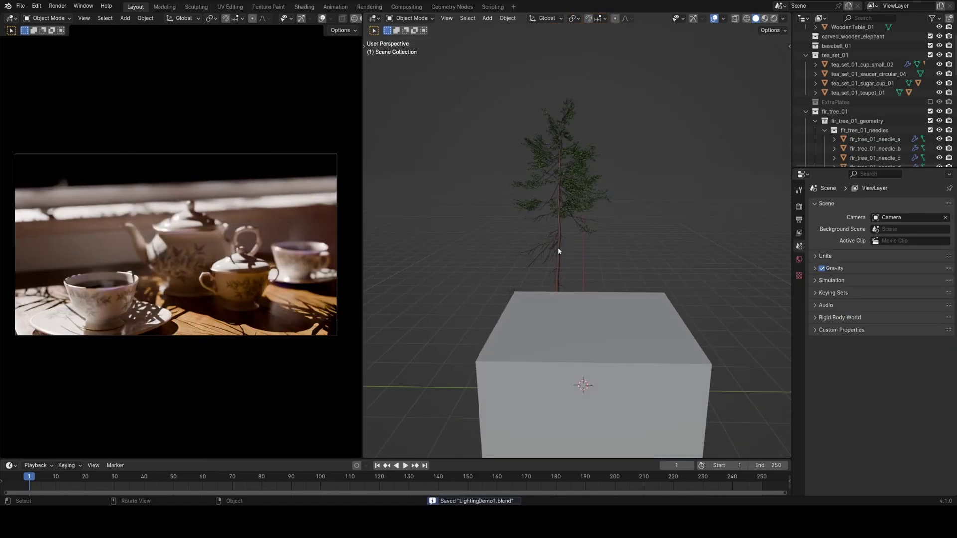
pyautogui.click(558, 247)
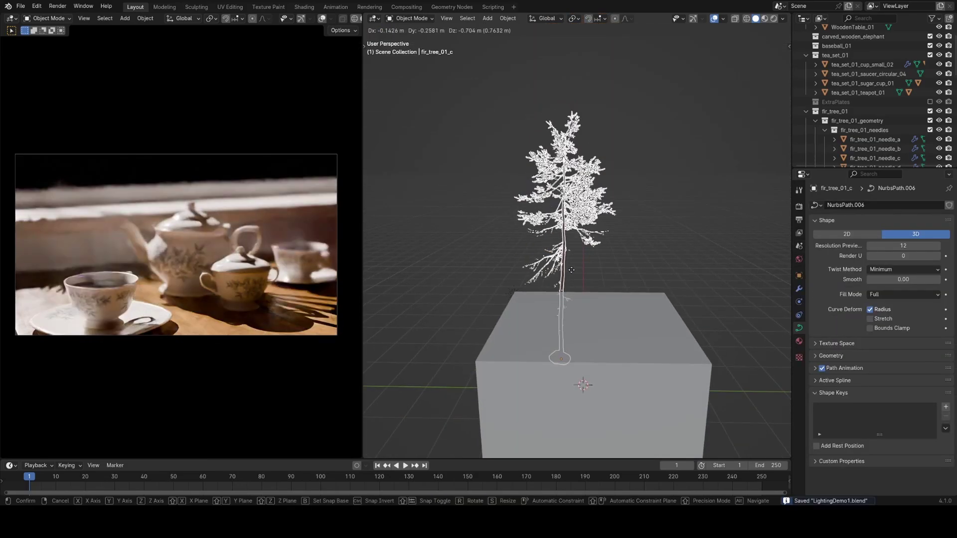
pyautogui.press('g')
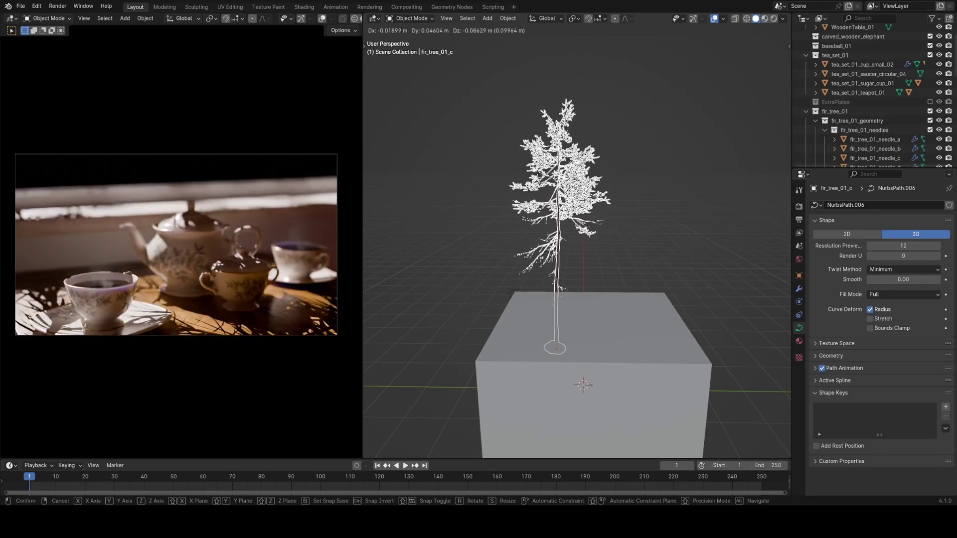
pyautogui.click(539, 175)
pyautogui.hotkey('ctrl', 's')
# Select the tea set scene's Sun light and edit its angle.
pyautogui.moveTo(563, 224); pyautogui.dragTo(553, 205, button='middle')
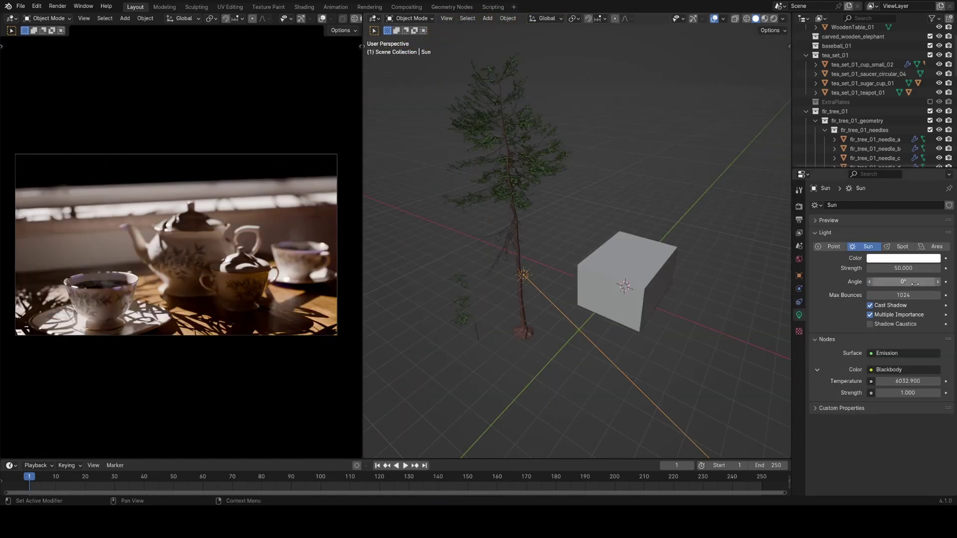
pyautogui.press('Return')
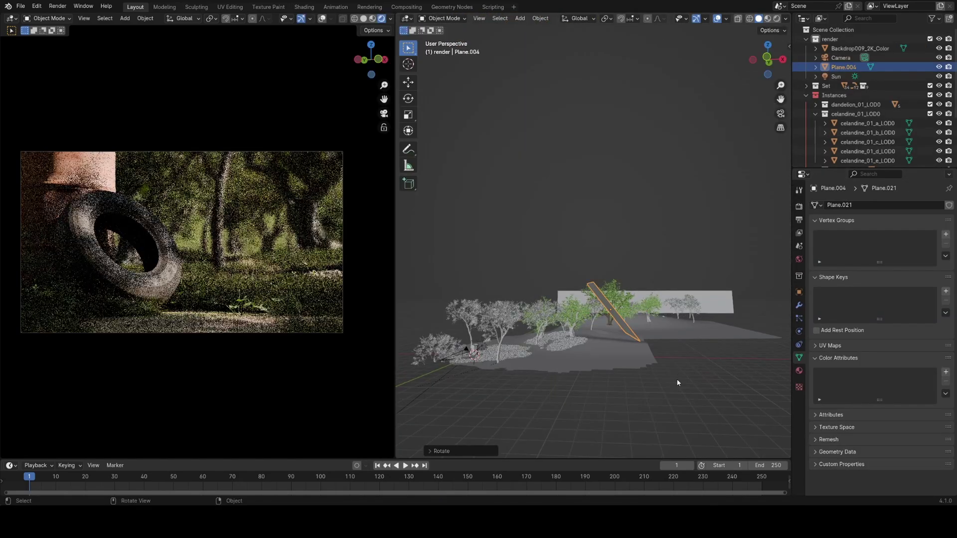
# Apply the tilted shadow plane's transform in the tyre scene, rotate it about the Z axis and resize it.
pyautogui.hotkey('ctrl', 'a')
pyautogui.click(692, 329)
pyautogui.moveTo(690, 333); pyautogui.dragTo(629, 374, button='middle')
pyautogui.press('r')
pyautogui.press('z')
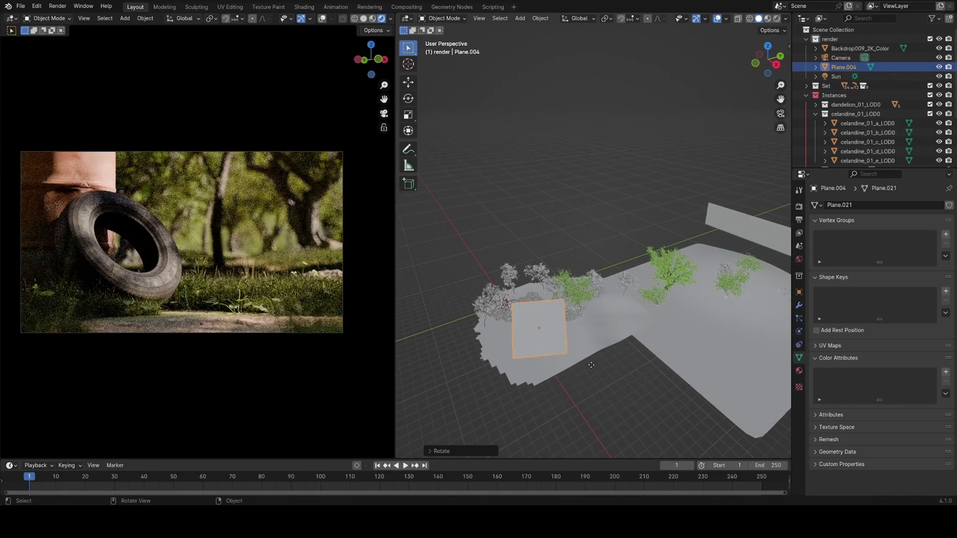
pyautogui.click(637, 363)
pyautogui.press('s')
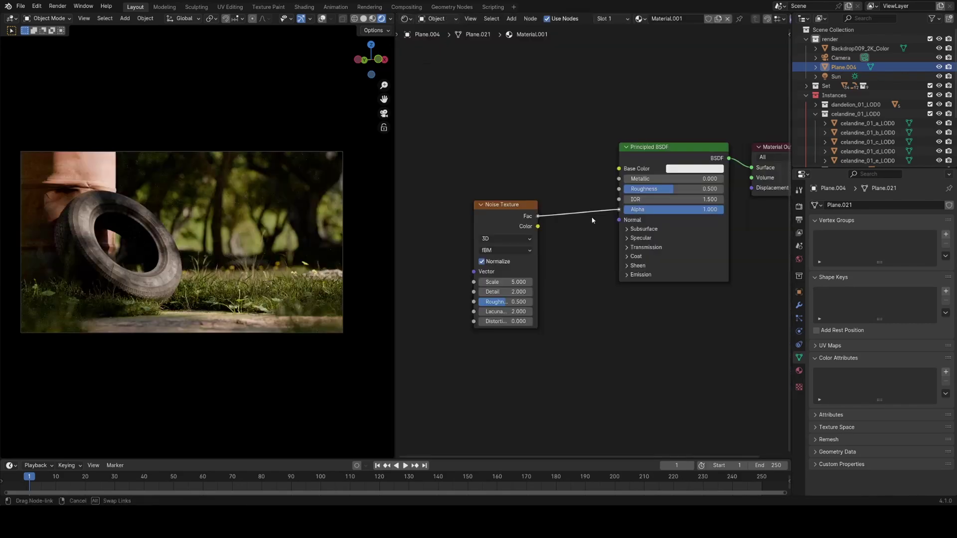
# Insert a Color Ramp node between the Noise Texture's Fac output and the Principled BSDF's Alpha in the plane's material.
pyautogui.moveTo(591, 220); pyautogui.dragTo(534, 212)
pyautogui.write('ramp')
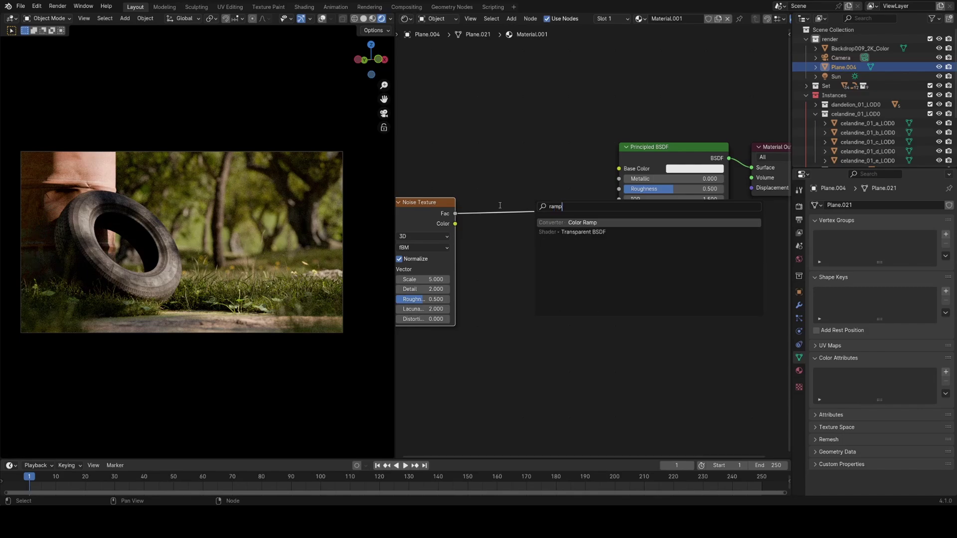
pyautogui.press('Return')
pyautogui.click(548, 218)
# Set the Color Ramp to Constant interpolation with the white stop at 0.553 and adjust the Noise Texture's scale.
pyautogui.click(589, 246)
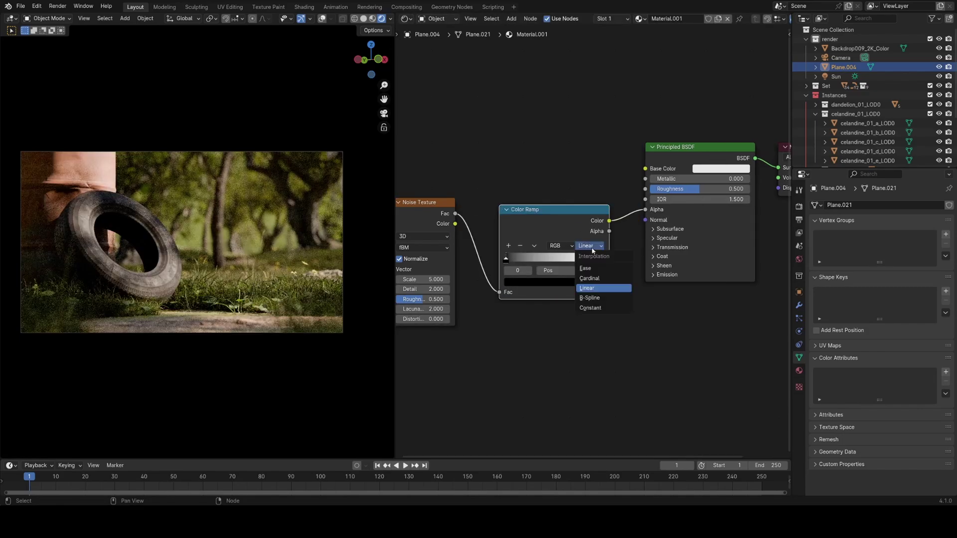
pyautogui.click(593, 294)
pyautogui.moveTo(602, 260); pyautogui.dragTo(558, 260)
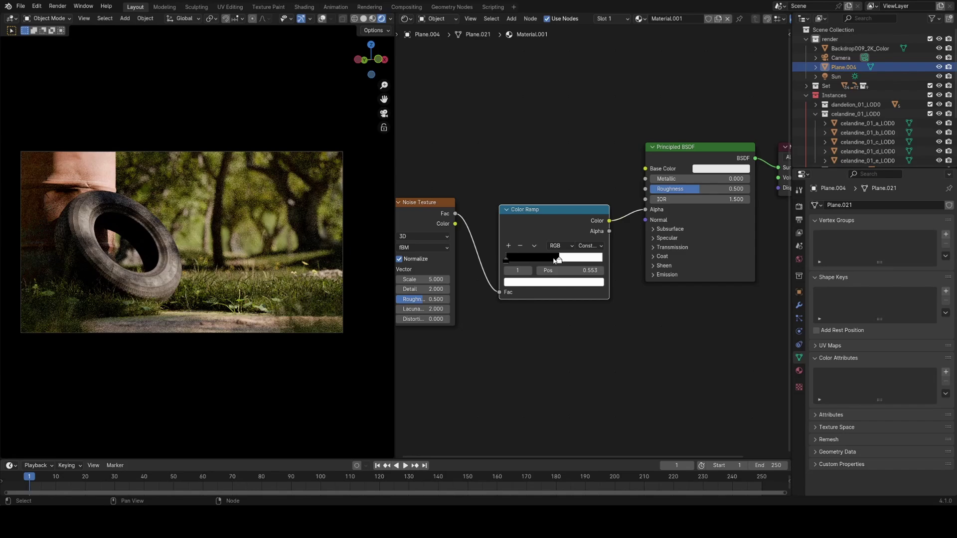
pyautogui.moveTo(425, 279); pyautogui.dragTo(350, 280)
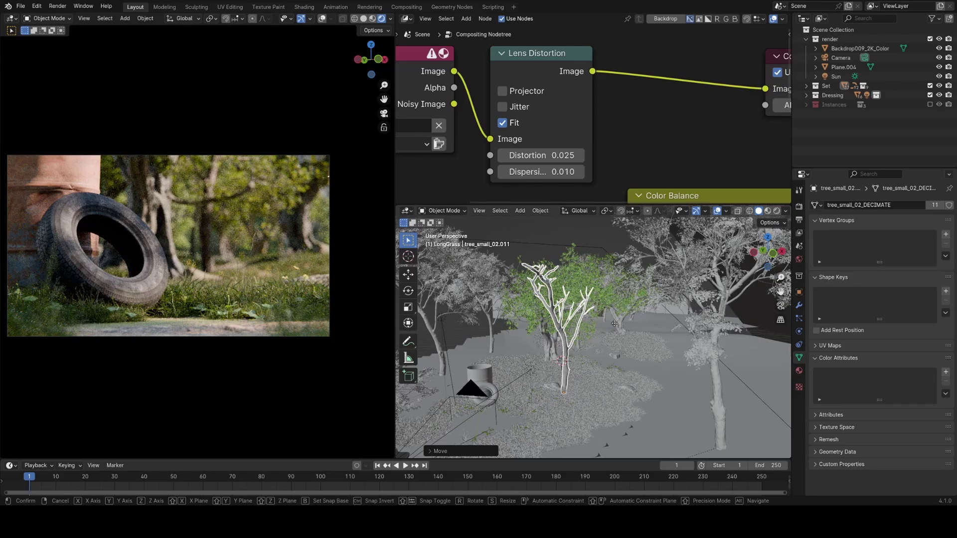
# Move the bare tree tree_small_02.011 to a new spot behind the barrel and tyre and save the file.
pyautogui.moveTo(589, 325); pyautogui.dragTo(593, 320, button='middle')
pyautogui.press('g')
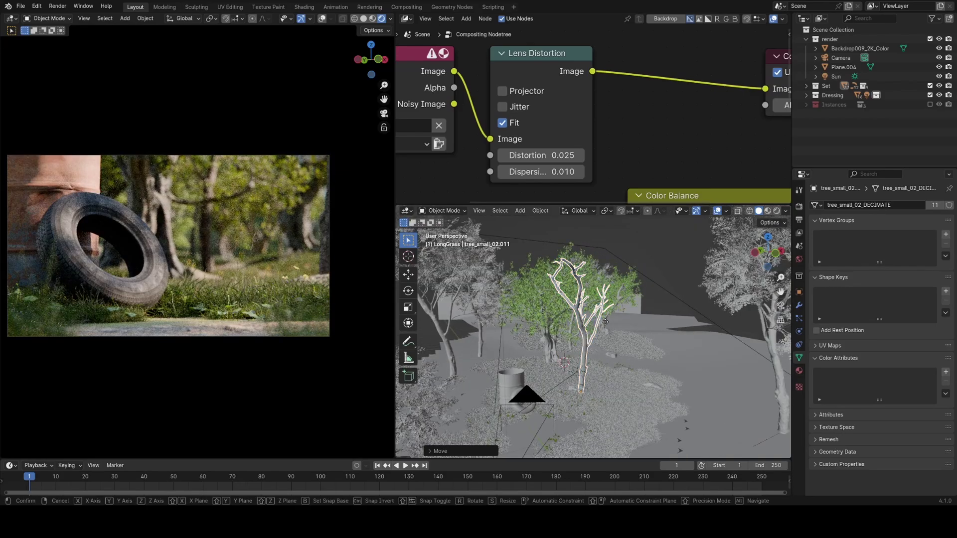
pyautogui.click(593, 320)
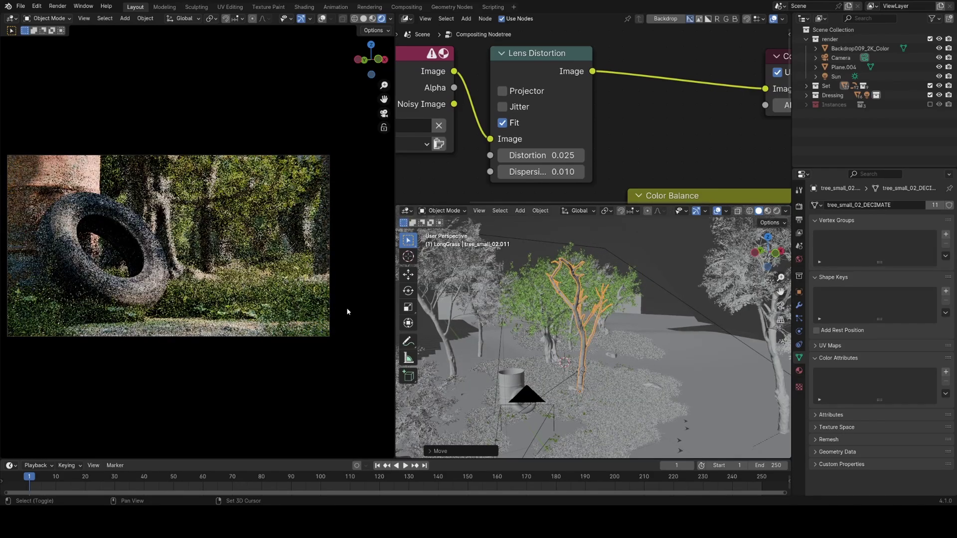
pyautogui.hotkey('ctrl', 'space')
pyautogui.hotkey('ctrl', 's')
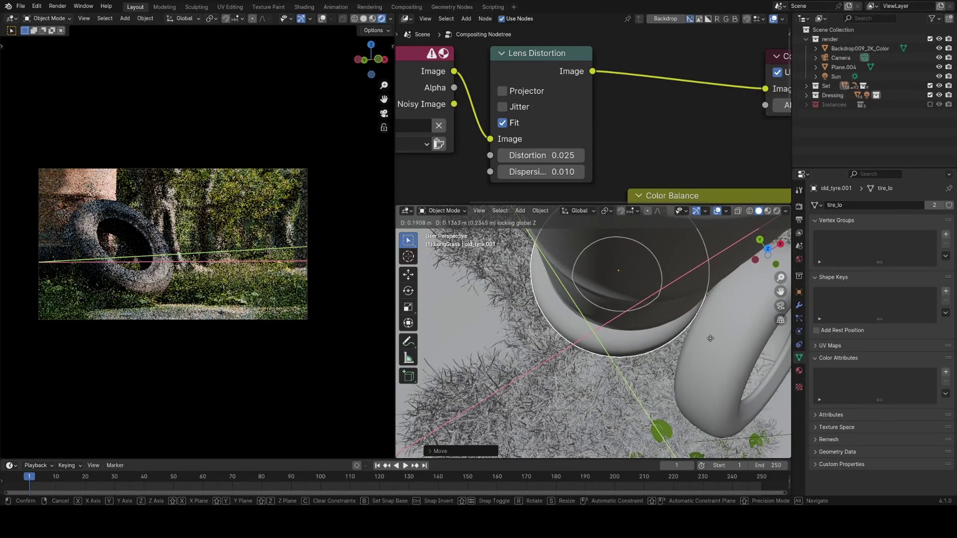
# Position the flat tyre old_tyre.001 on the grass at the barrel, behind the leaning tyre.
pyautogui.click(658, 384)
pyautogui.moveTo(658, 384); pyautogui.dragTo(673, 354, button='middle')
pyautogui.press('g')
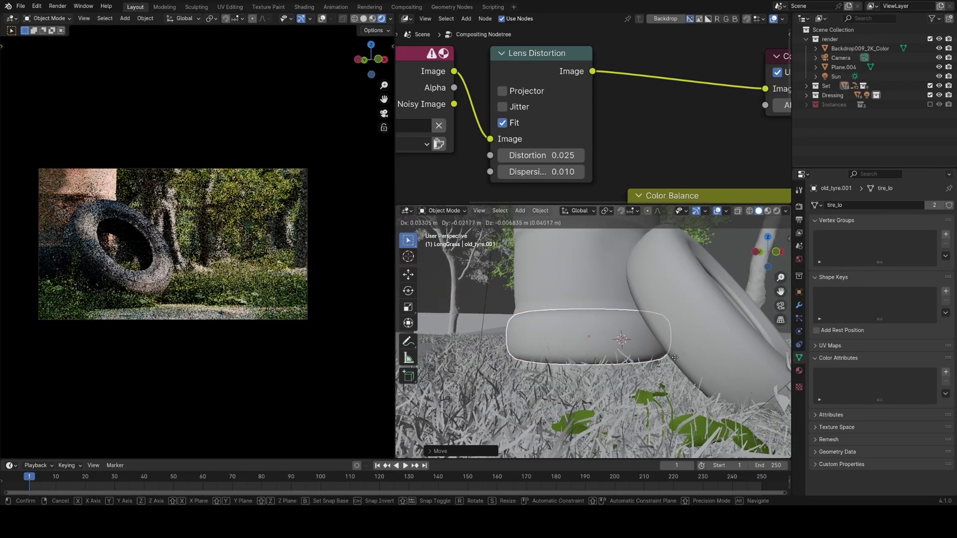
pyautogui.click(671, 355)
# Stack two linked duplicates of the flat tyre above it along the Z axis.
pyautogui.hotkey('alt', 'd')
pyautogui.press('z')
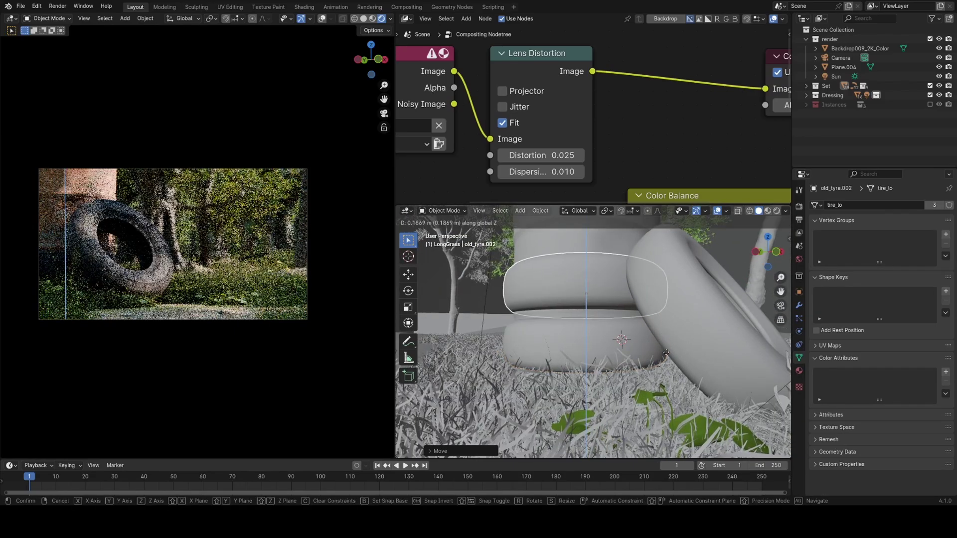
pyautogui.click(666, 352)
pyautogui.hotkey('alt', 'd')
pyautogui.press('z')
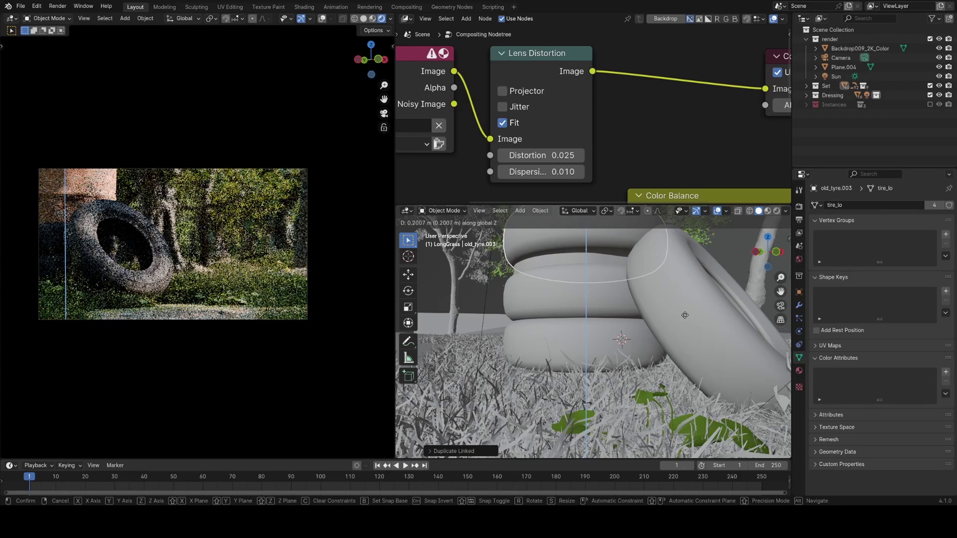
pyautogui.click(691, 367)
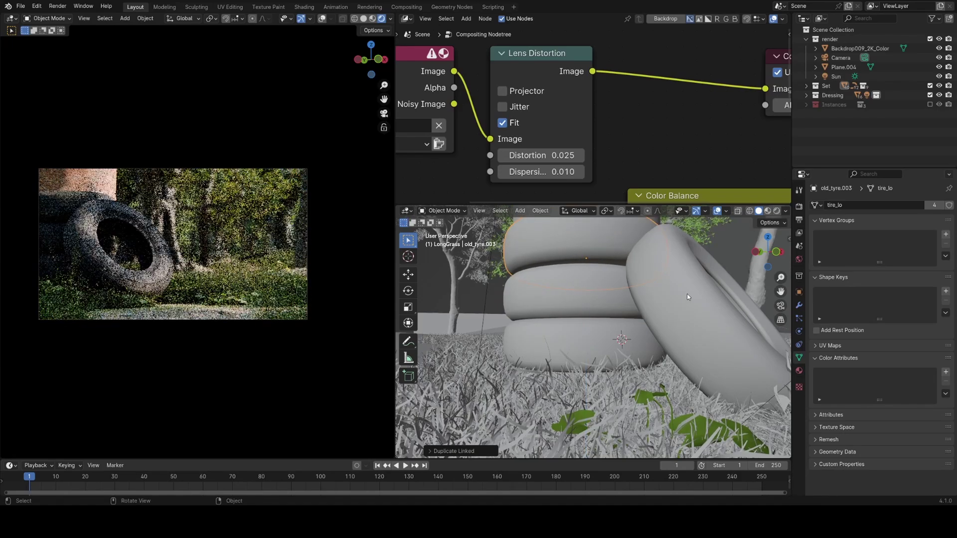
# Shift the uppermost stacked tyre slightly off-centre and hide the barrel.
pyautogui.moveTo(687, 296); pyautogui.dragTo(638, 319, button='middle')
pyautogui.press('g')
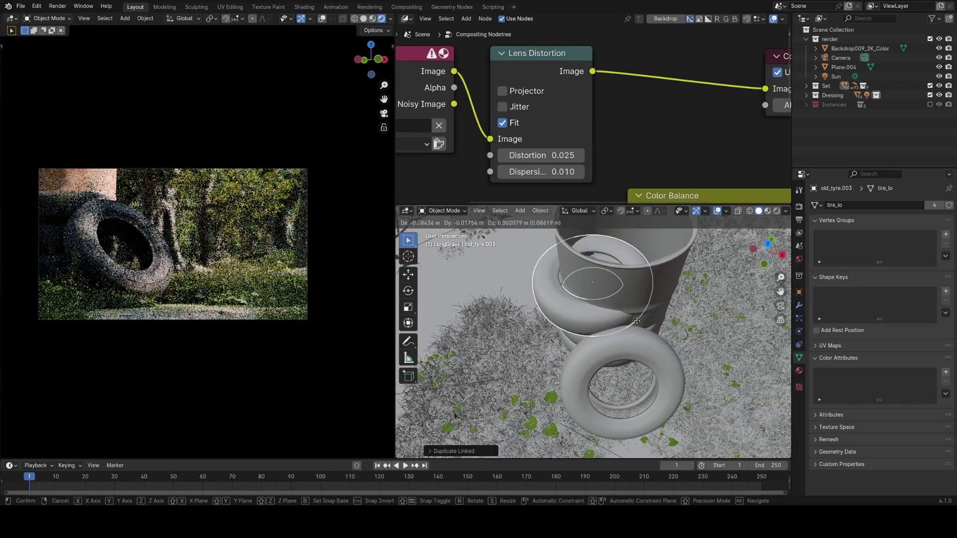
pyautogui.click(636, 320)
pyautogui.click(668, 263)
pyautogui.press('h')
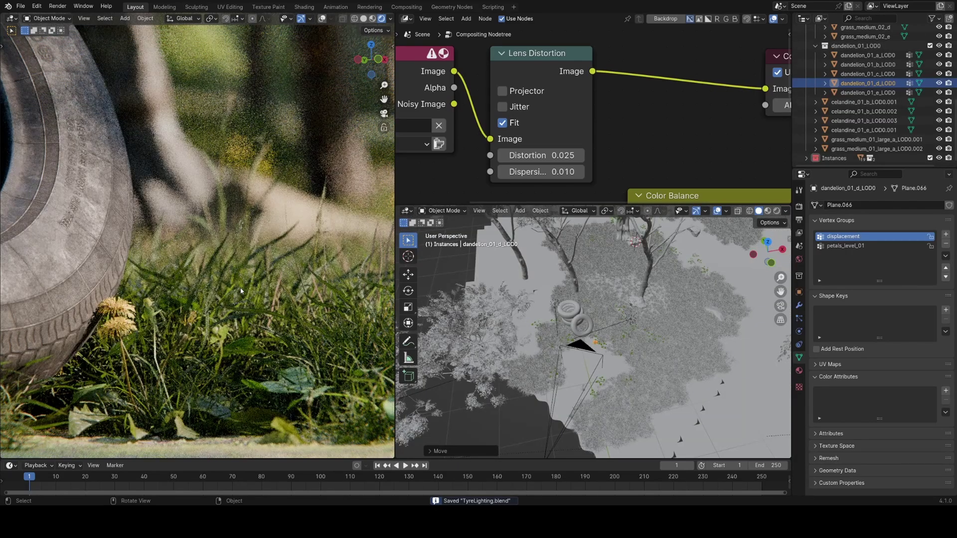
pyautogui.scroll(-3, 236, 285)
pyautogui.scroll(-2, 236, 285)
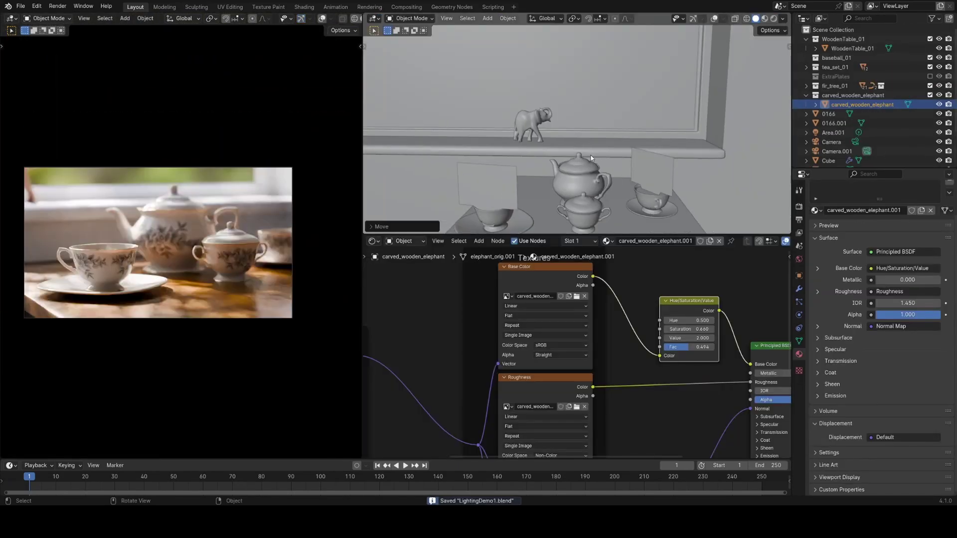
pyautogui.moveTo(643, 120); pyautogui.dragTo(634, 142, button='middle')
pyautogui.press('KP_0')
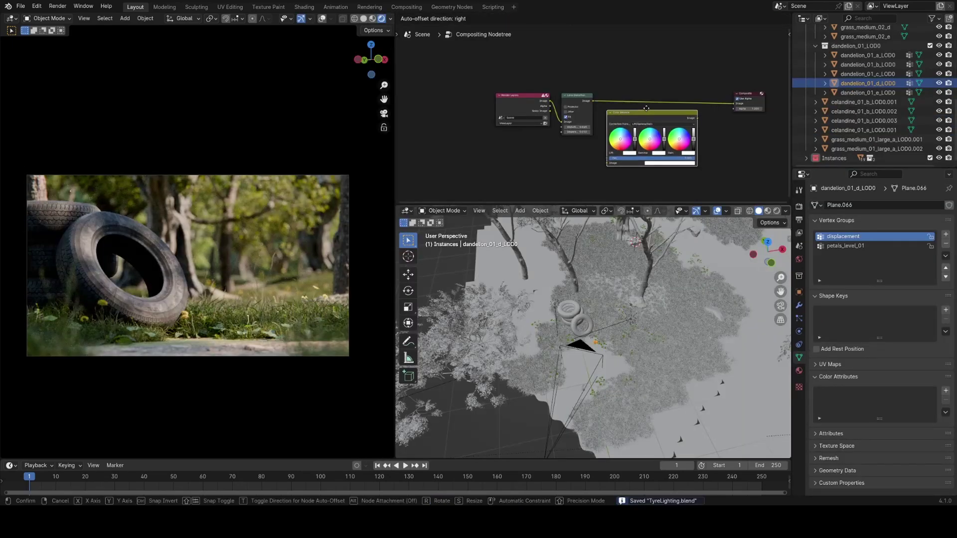
# Insert the Color Balance node between the Lens Distortion and Composite nodes and undo its colour wheel adjustments.
pyautogui.moveTo(645, 109); pyautogui.dragTo(645, 95)
pyautogui.scroll(6, 678, 160)
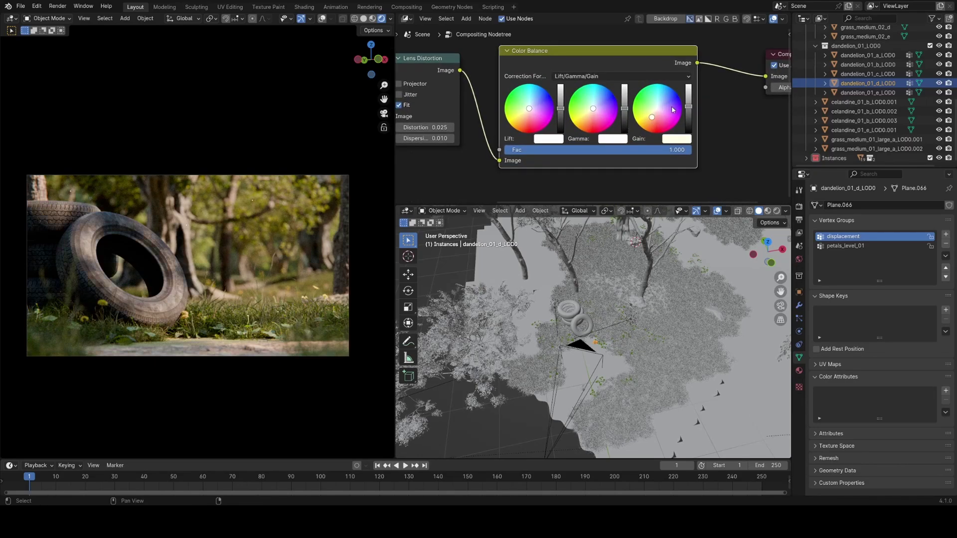
pyautogui.hotkey('ctrl', 'z')
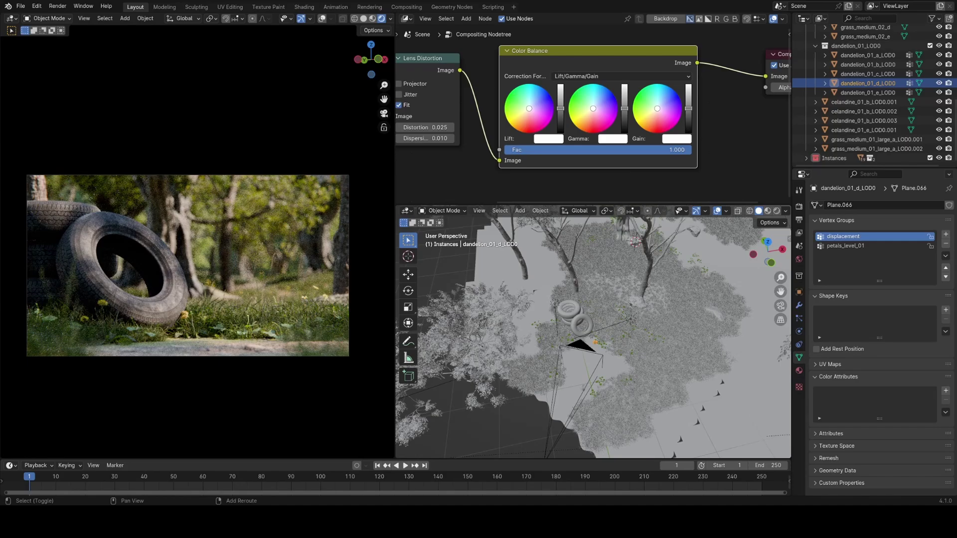